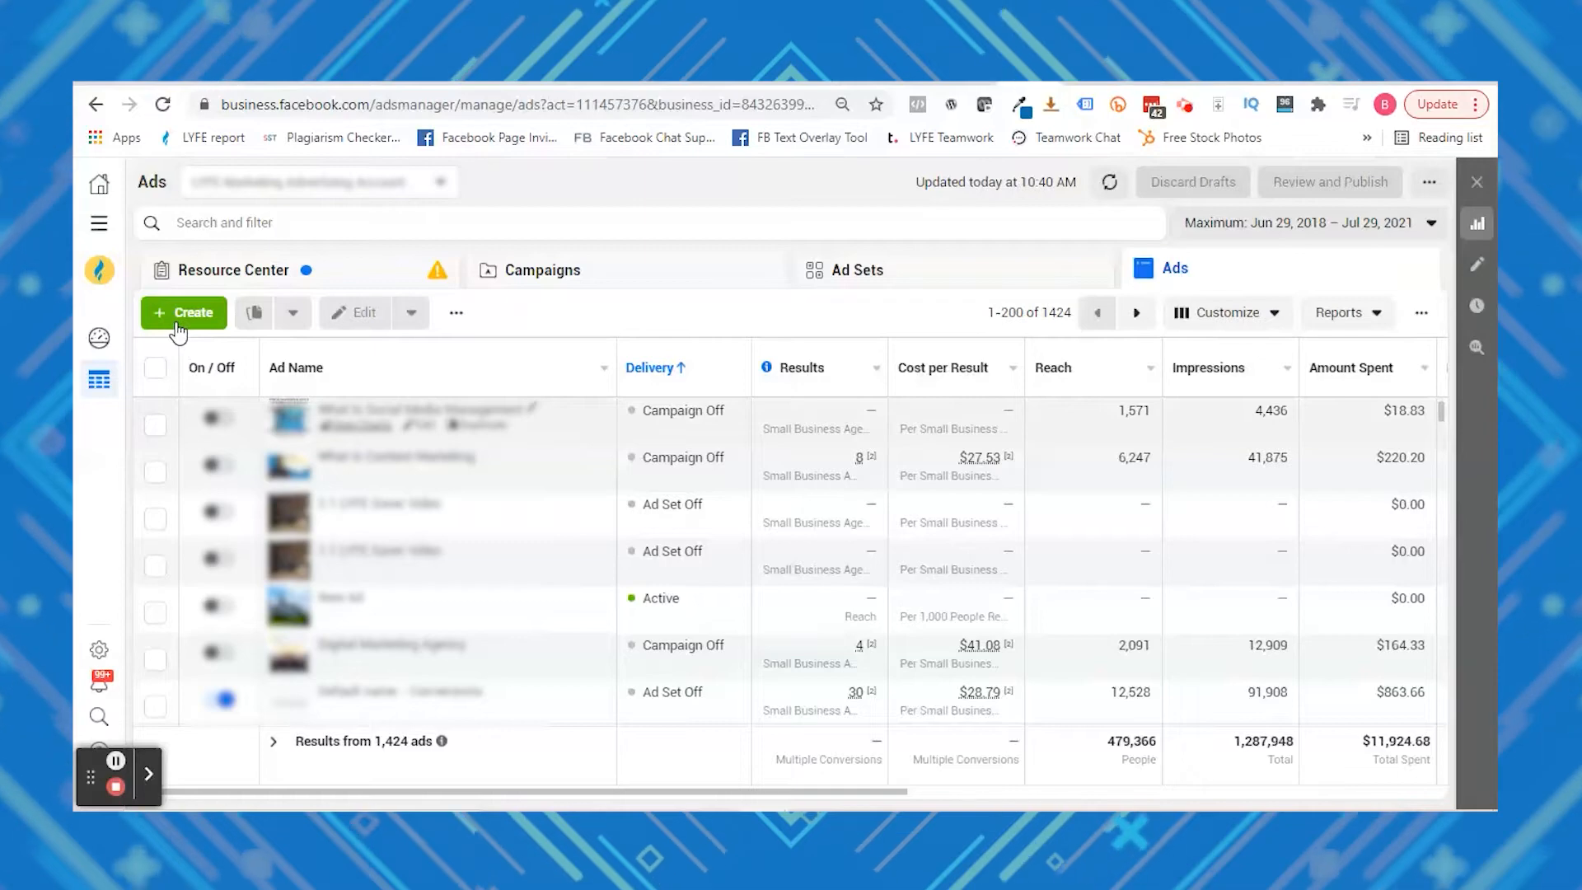
Create a new auction campaign with the Lead generation objective and name it Lead Gen Demo
{"action": "left_click", "coordinate": [177, 317]}
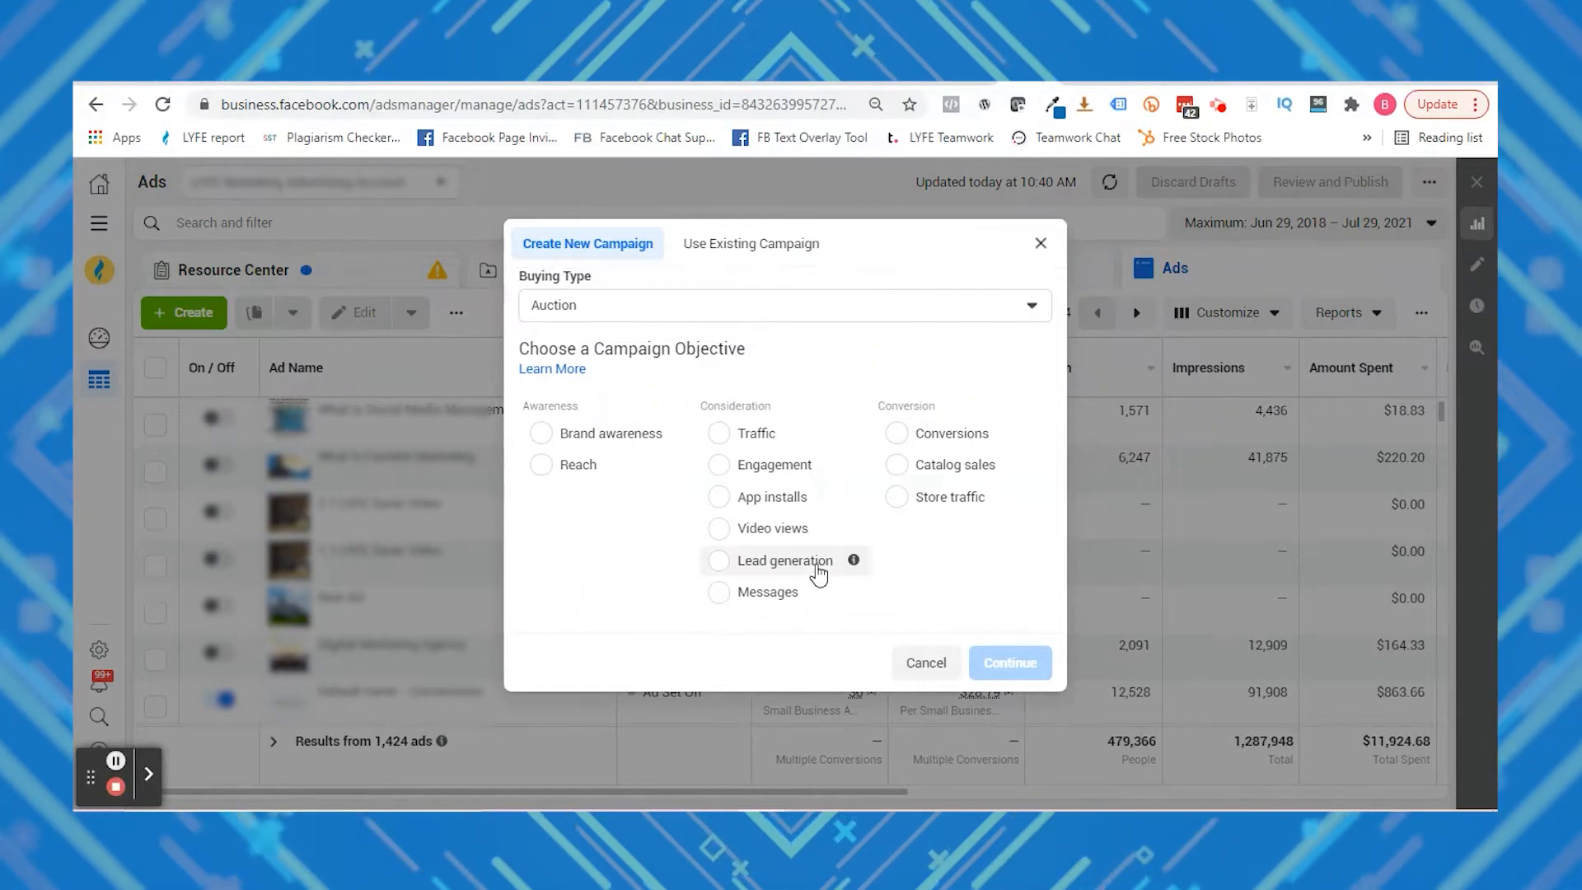
{"action": "left_click", "coordinate": [818, 567]}
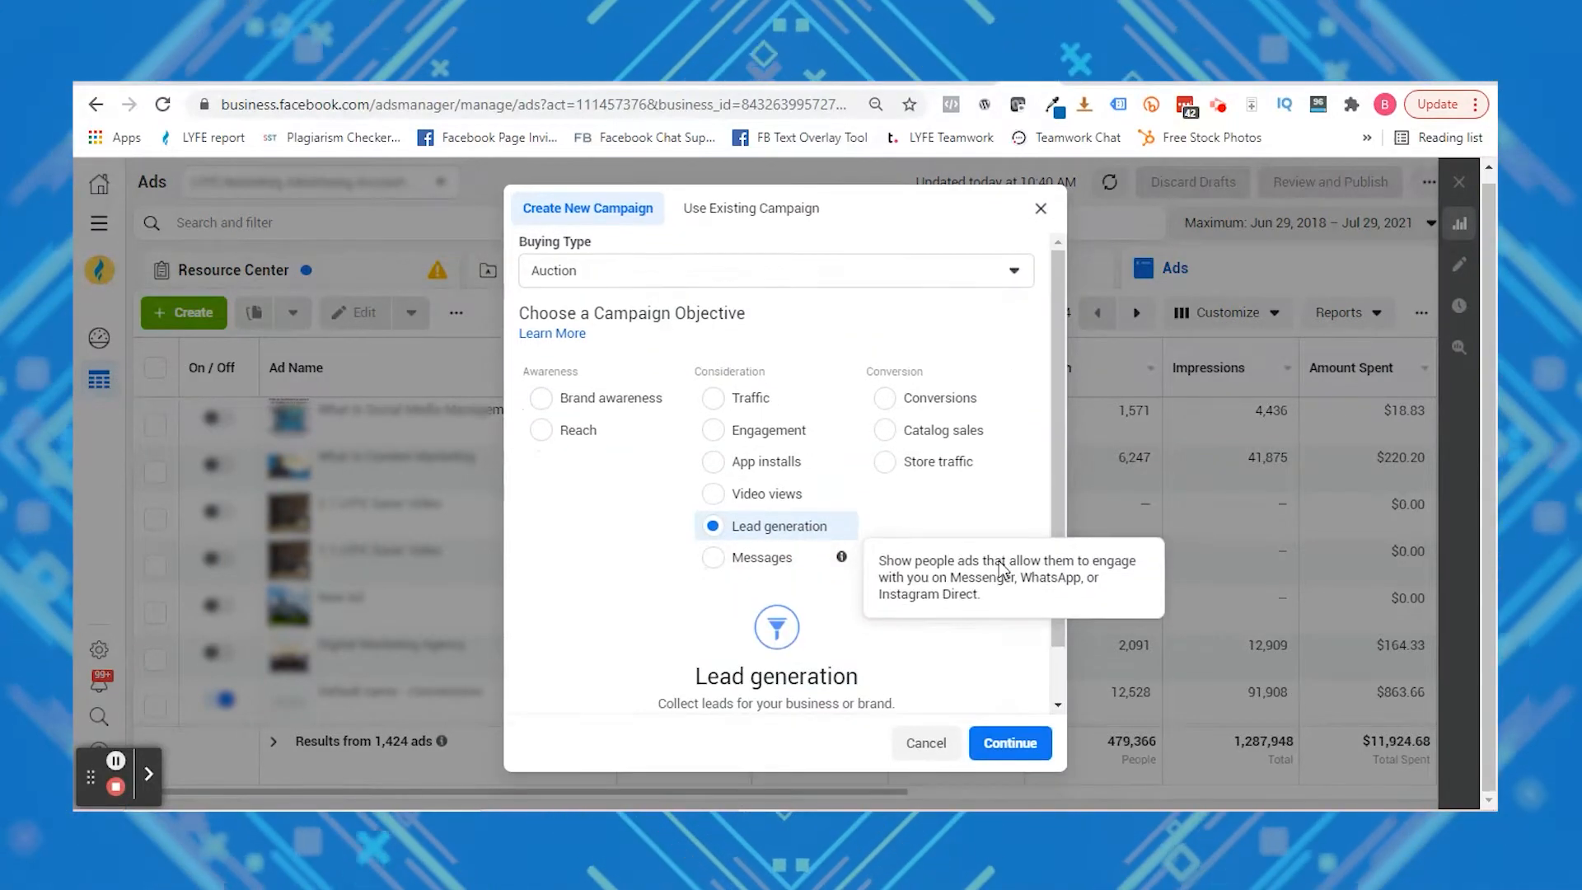
{"action": "scroll", "coordinate": [975, 665], "scroll_direction": "down", "scroll_amount": 1}
{"action": "left_click", "coordinate": [1025, 700]}
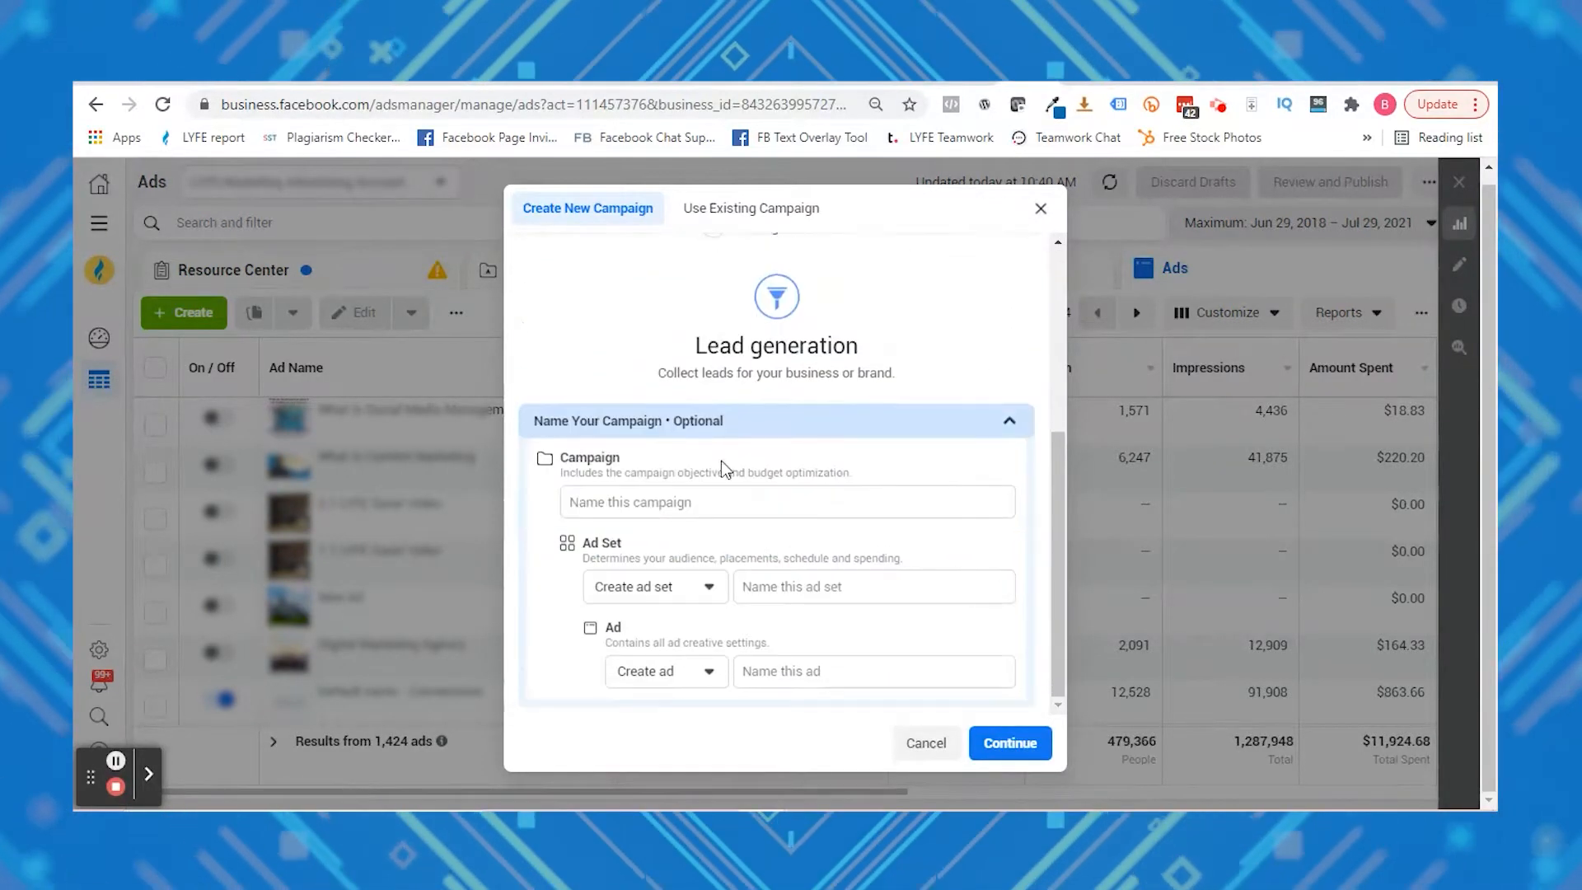
{"action": "left_click", "coordinate": [715, 502]}
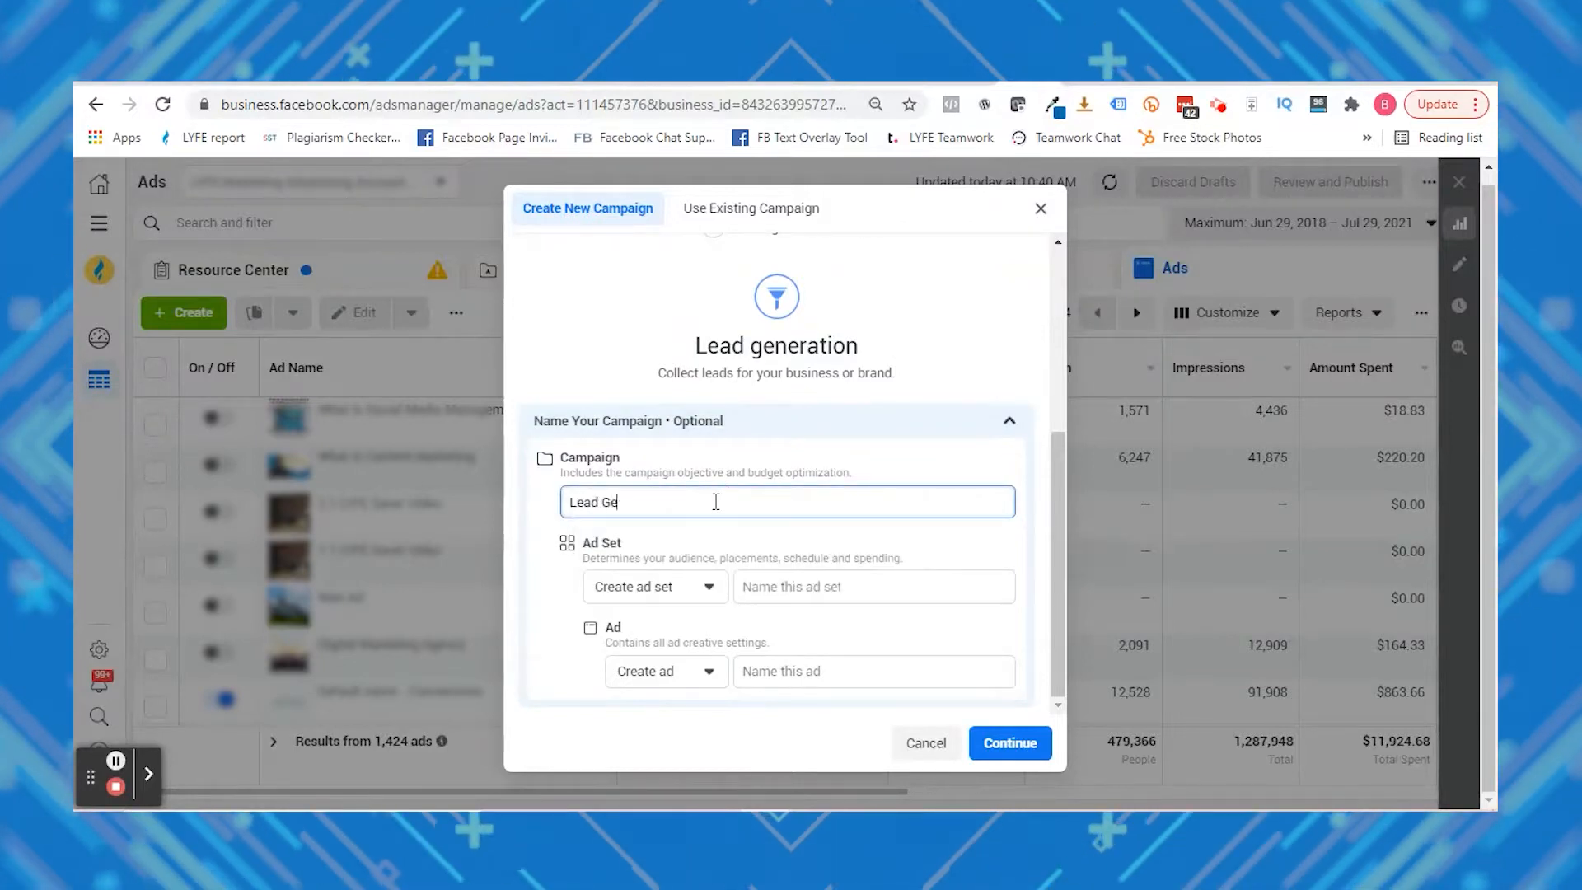
{"action": "left_click", "coordinate": [1010, 752]}
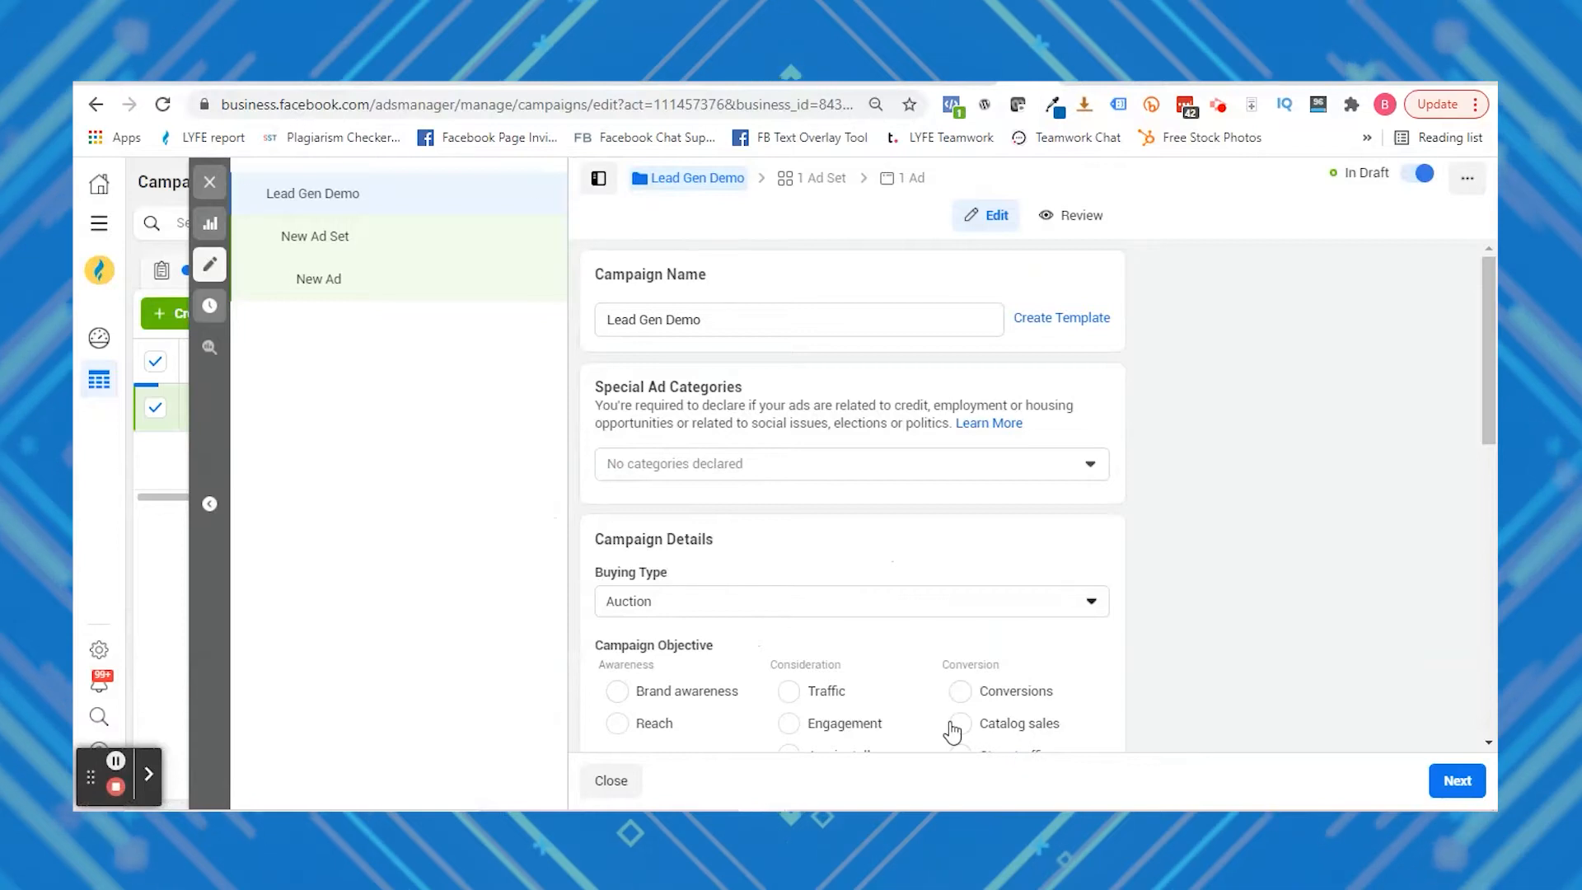
Review the campaign's settings and the new ad set's lead method, Facebook Page, catalog, schedule and audience options
{"action": "scroll", "coordinate": [1069, 489], "scroll_direction": "down", "scroll_amount": 3}
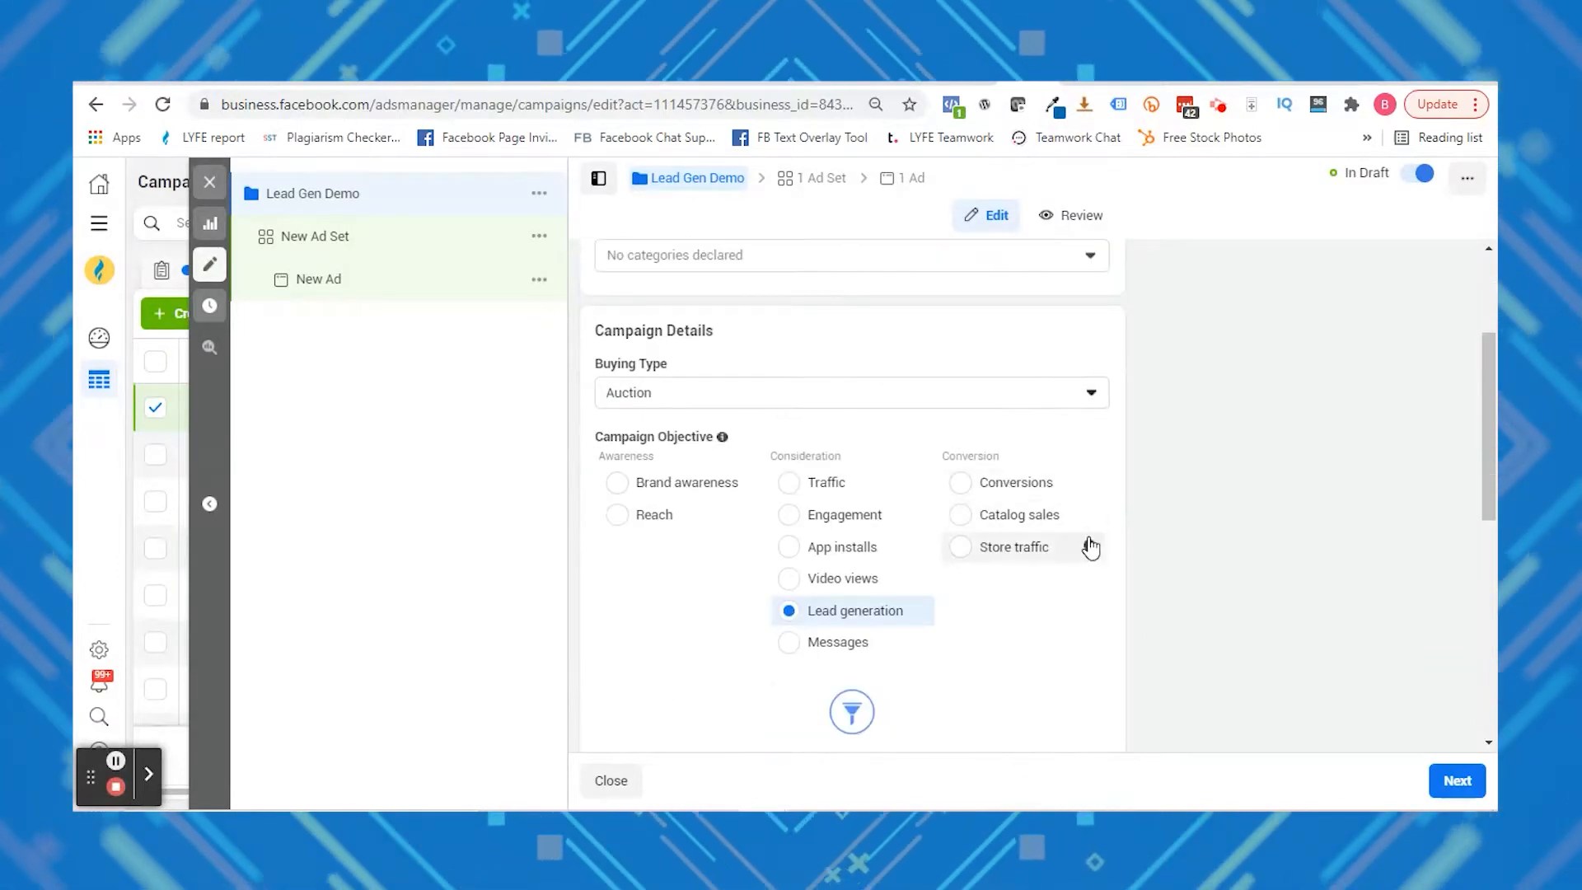
{"action": "scroll", "coordinate": [1087, 544], "scroll_direction": "down", "scroll_amount": 7}
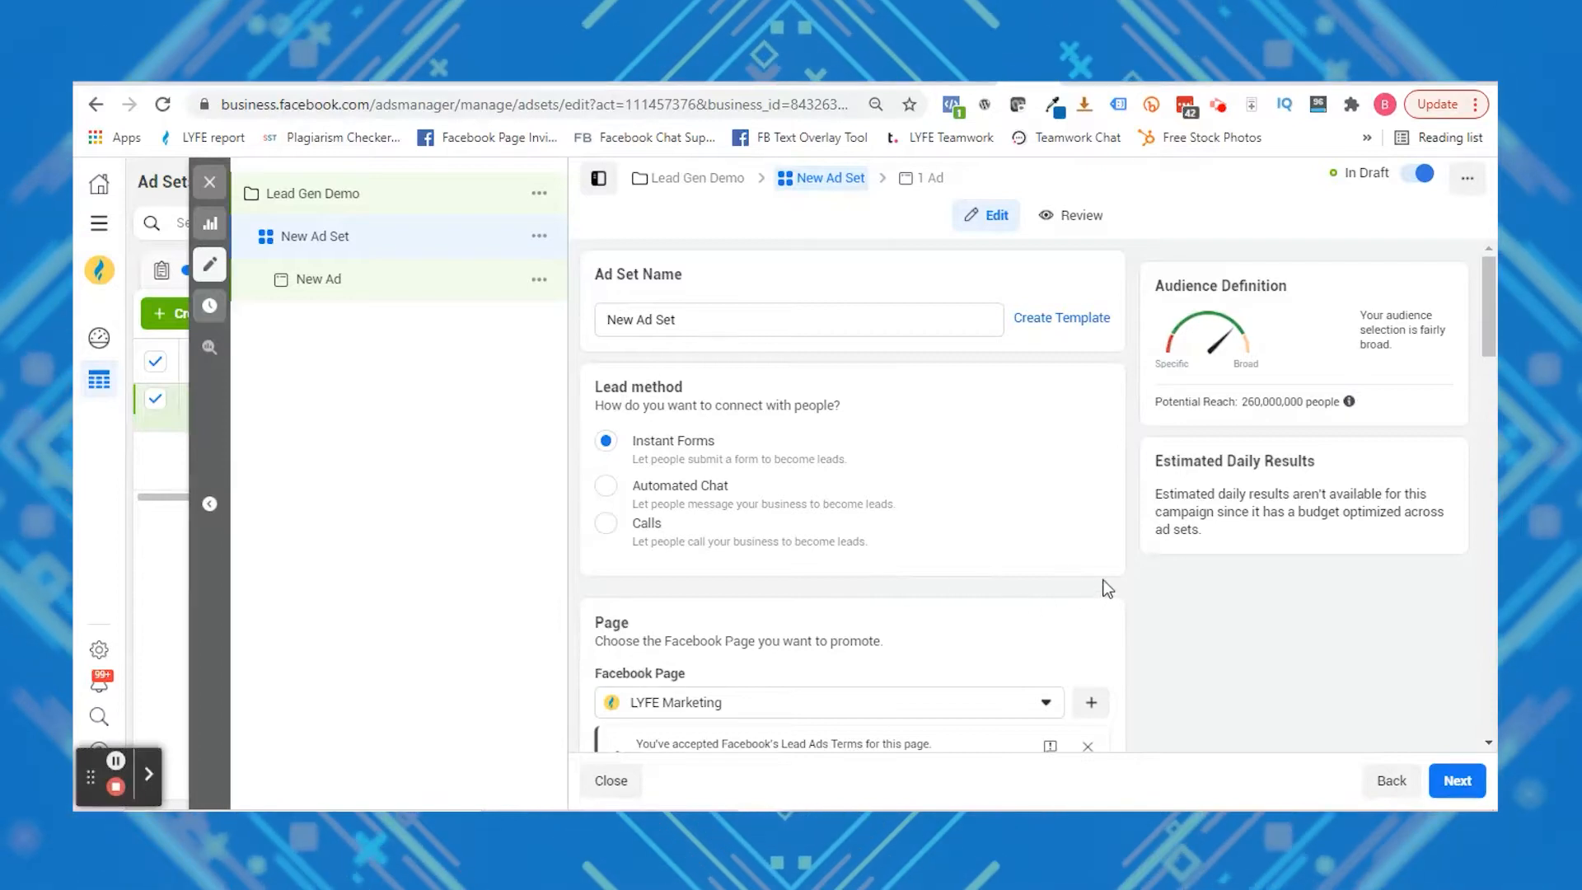
{"action": "scroll", "coordinate": [1108, 588], "scroll_direction": "down", "scroll_amount": 1}
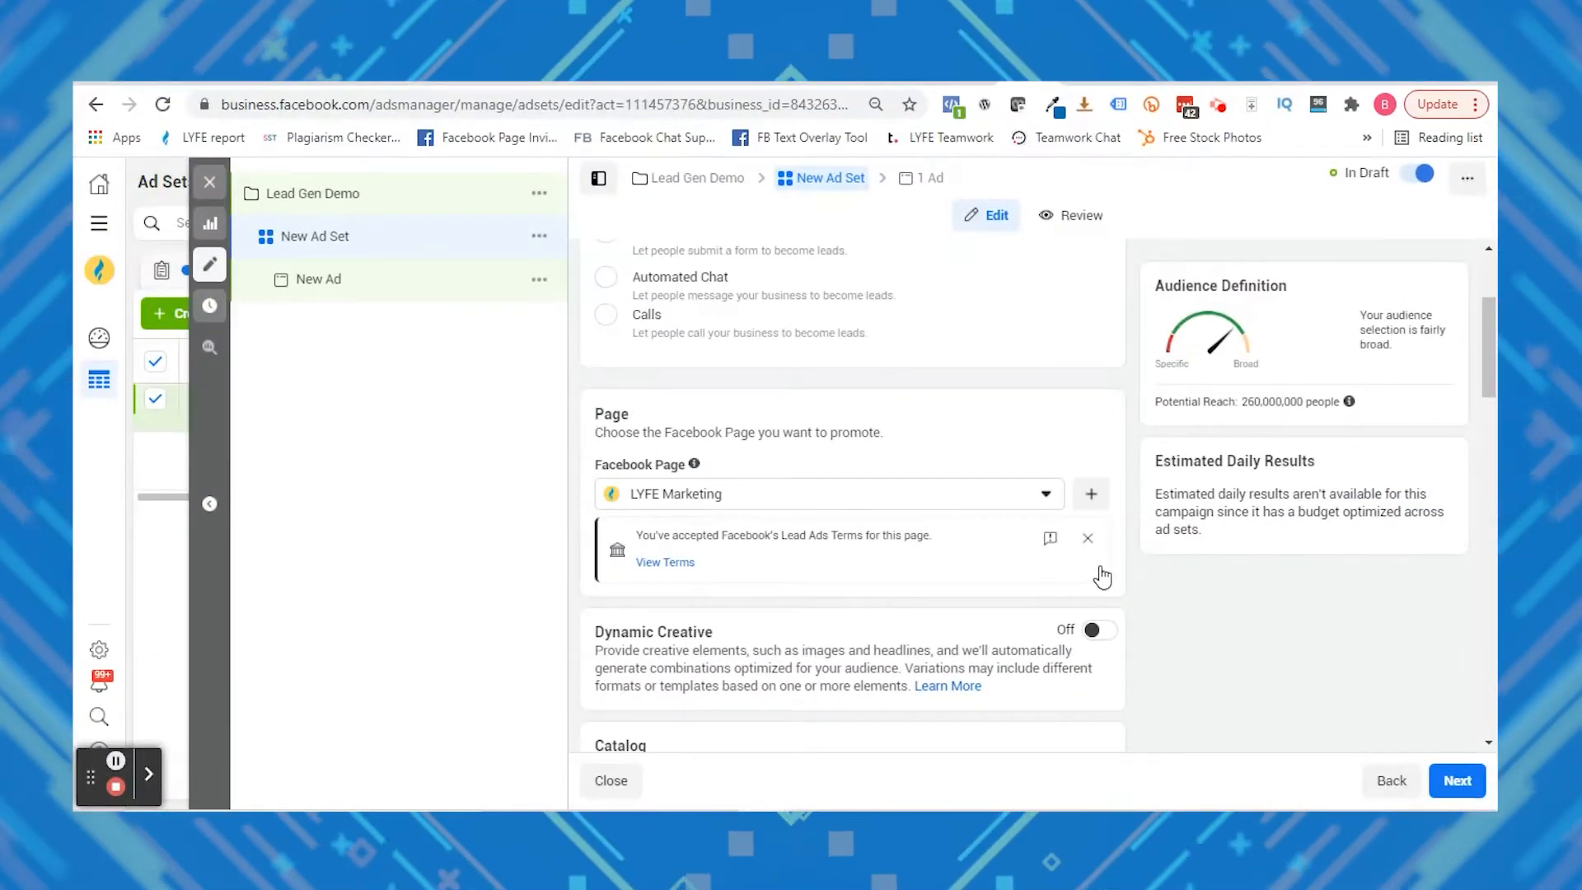
{"action": "scroll", "coordinate": [1103, 577], "scroll_direction": "down", "scroll_amount": 5}
{"action": "scroll", "coordinate": [1111, 613], "scroll_direction": "down", "scroll_amount": 2}
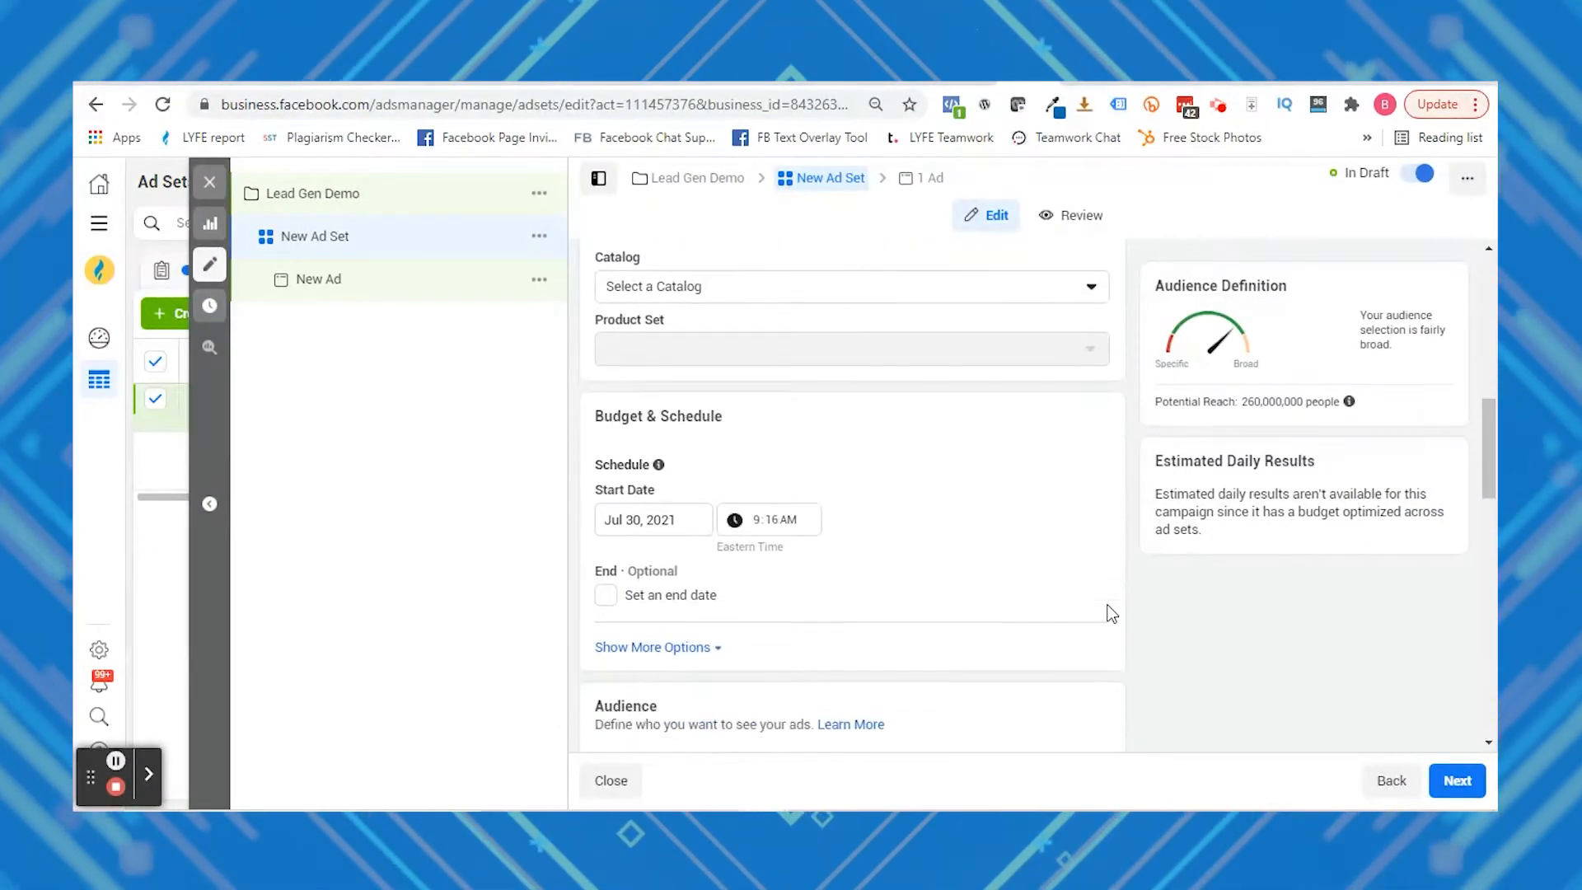
{"action": "scroll", "coordinate": [1111, 613], "scroll_direction": "down", "scroll_amount": 1}
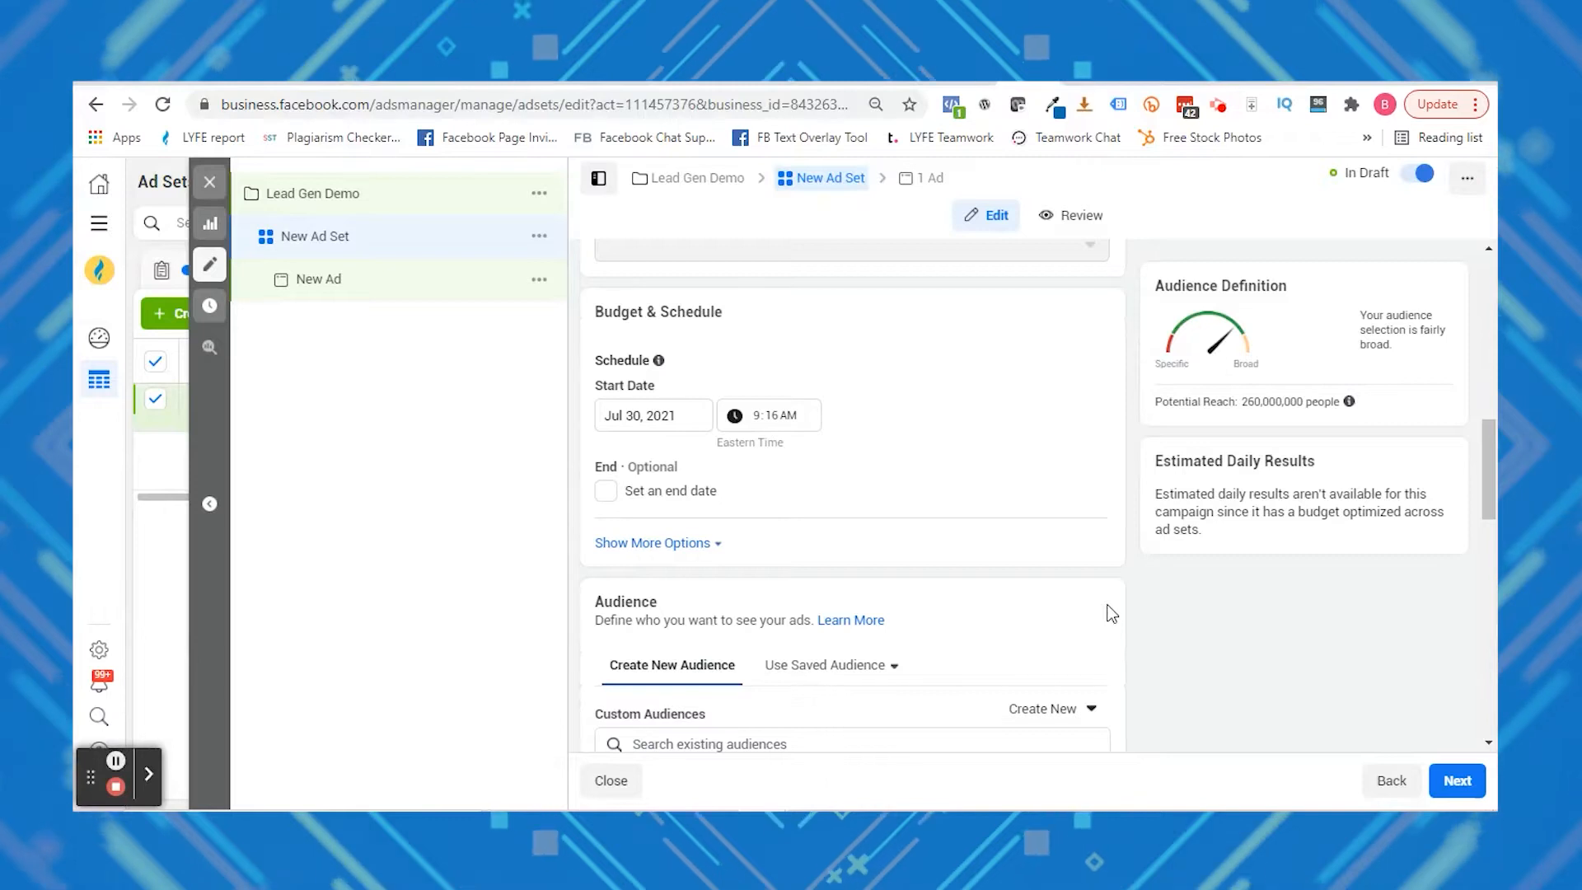
{"action": "scroll", "coordinate": [1111, 614], "scroll_direction": "down", "scroll_amount": 2}
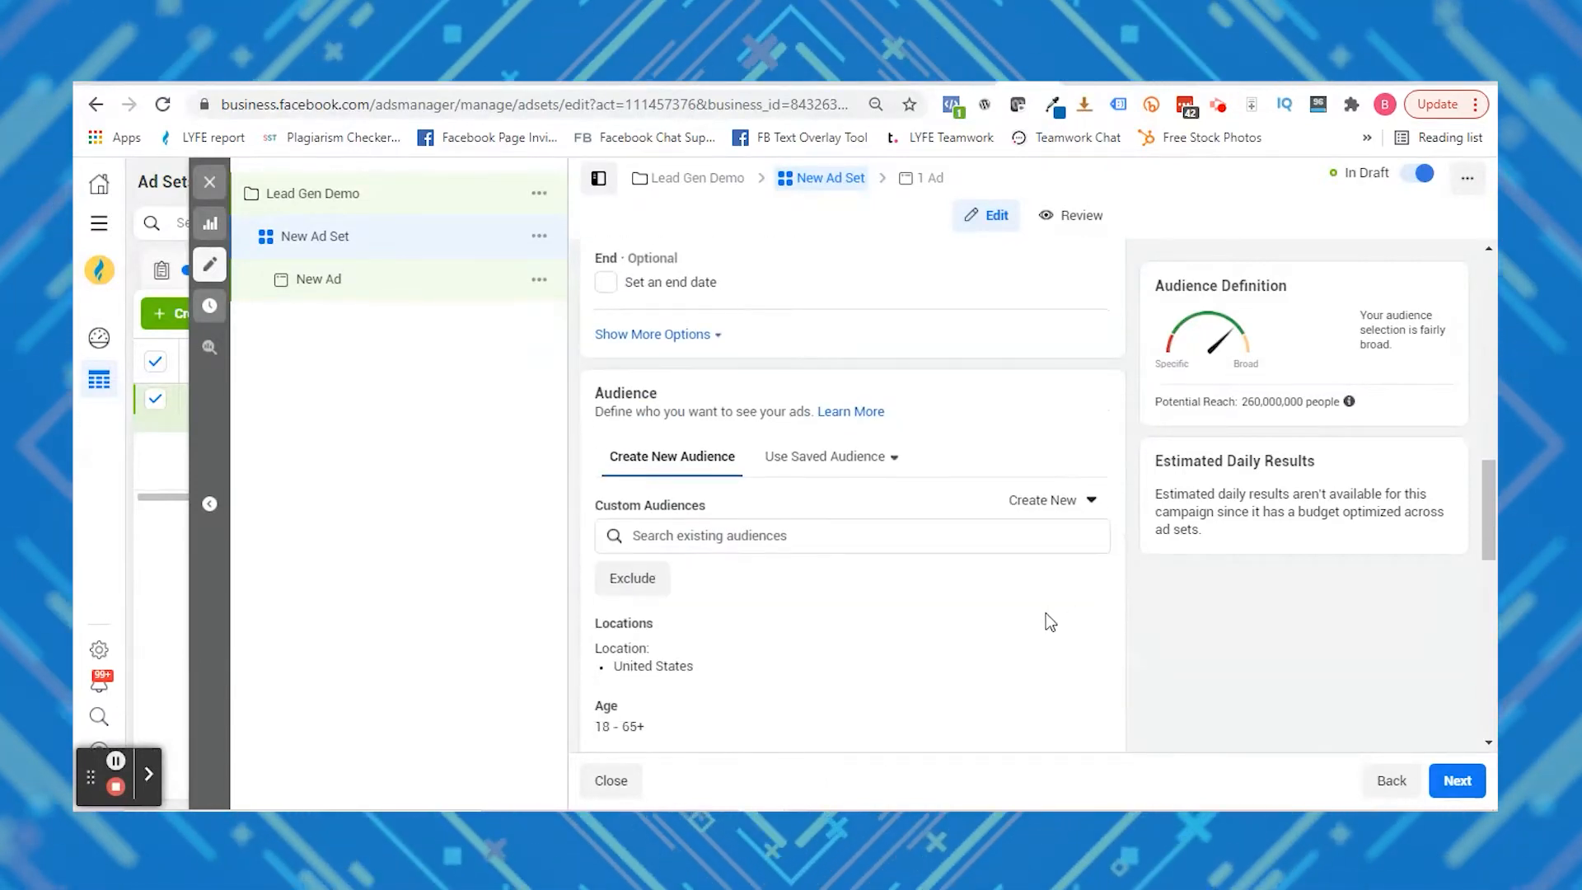
{"action": "scroll", "coordinate": [1048, 622], "scroll_direction": "down", "scroll_amount": 4}
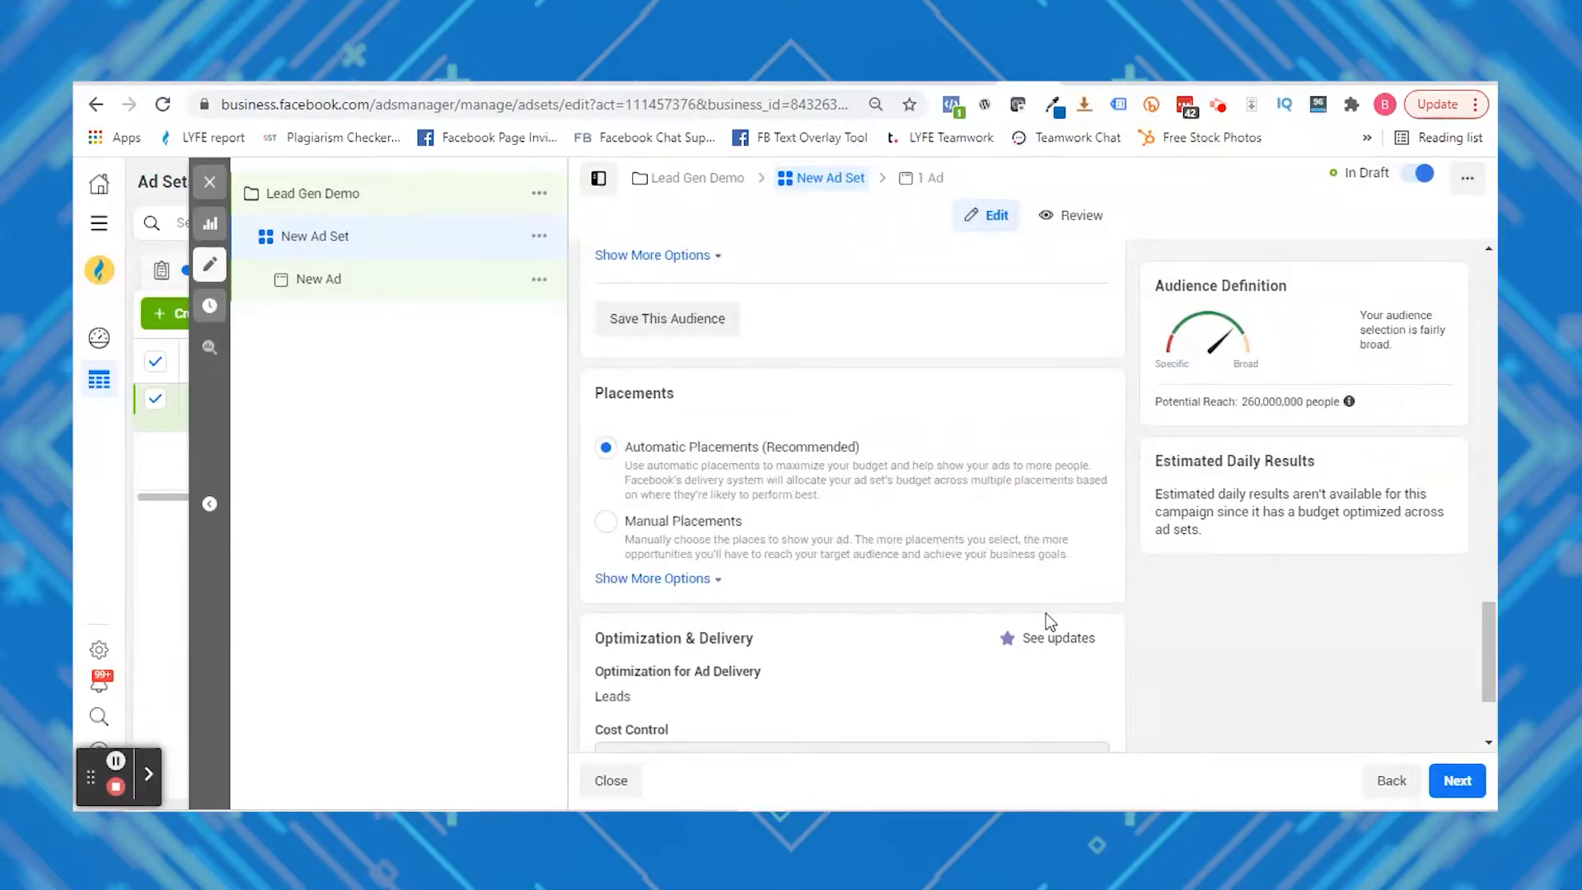
Switch the ad set to Manual Placements and look through its platforms and placement list
{"action": "scroll", "coordinate": [1046, 613], "scroll_direction": "down", "scroll_amount": 3}
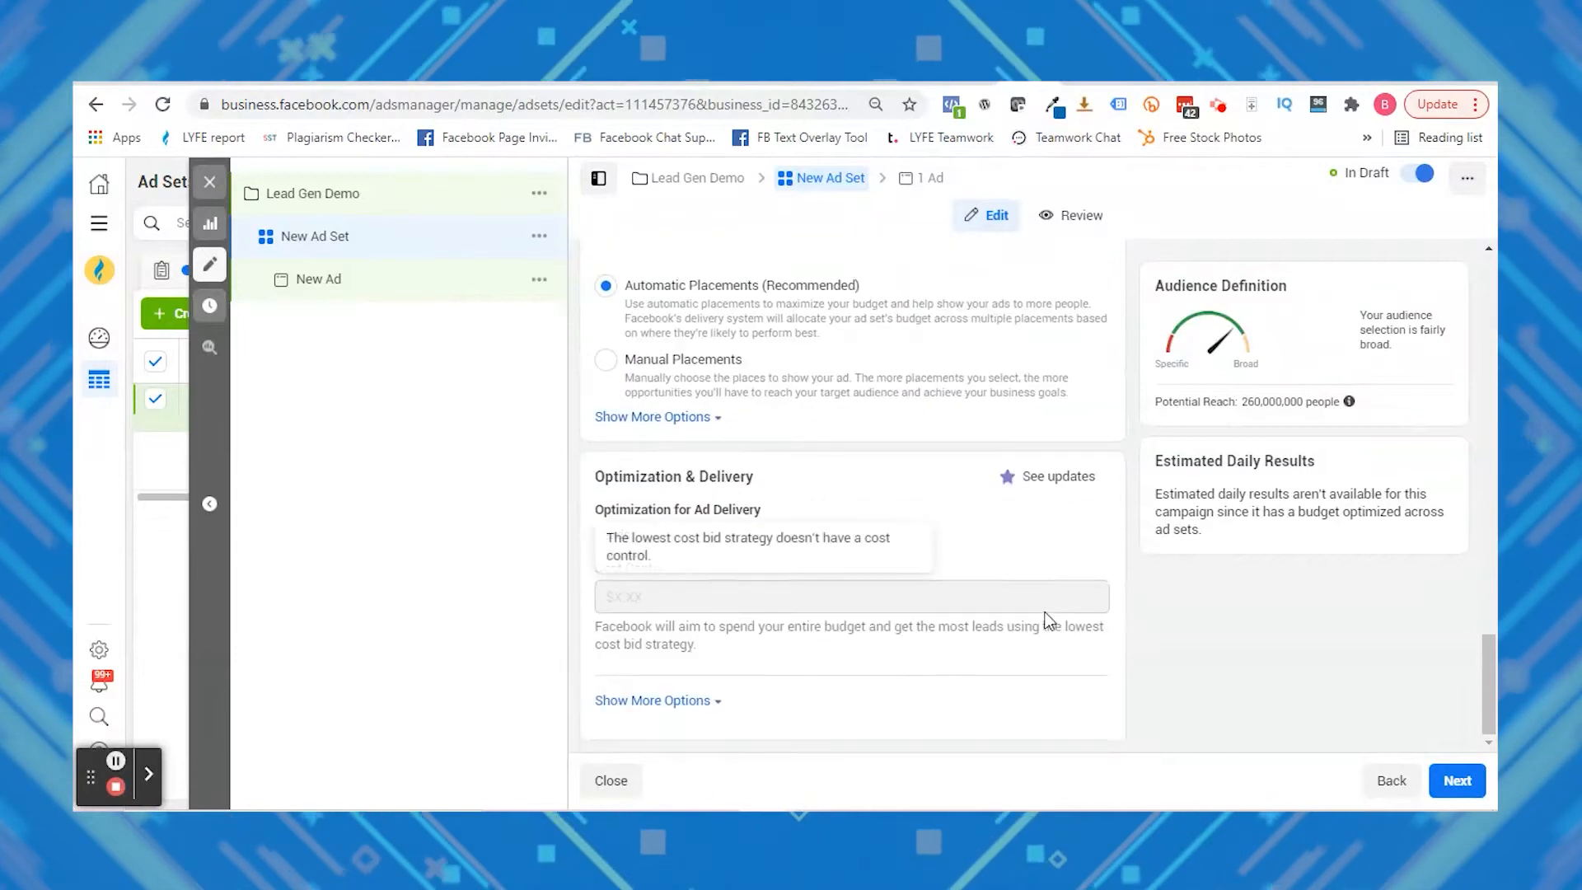
{"action": "left_click", "coordinate": [634, 359]}
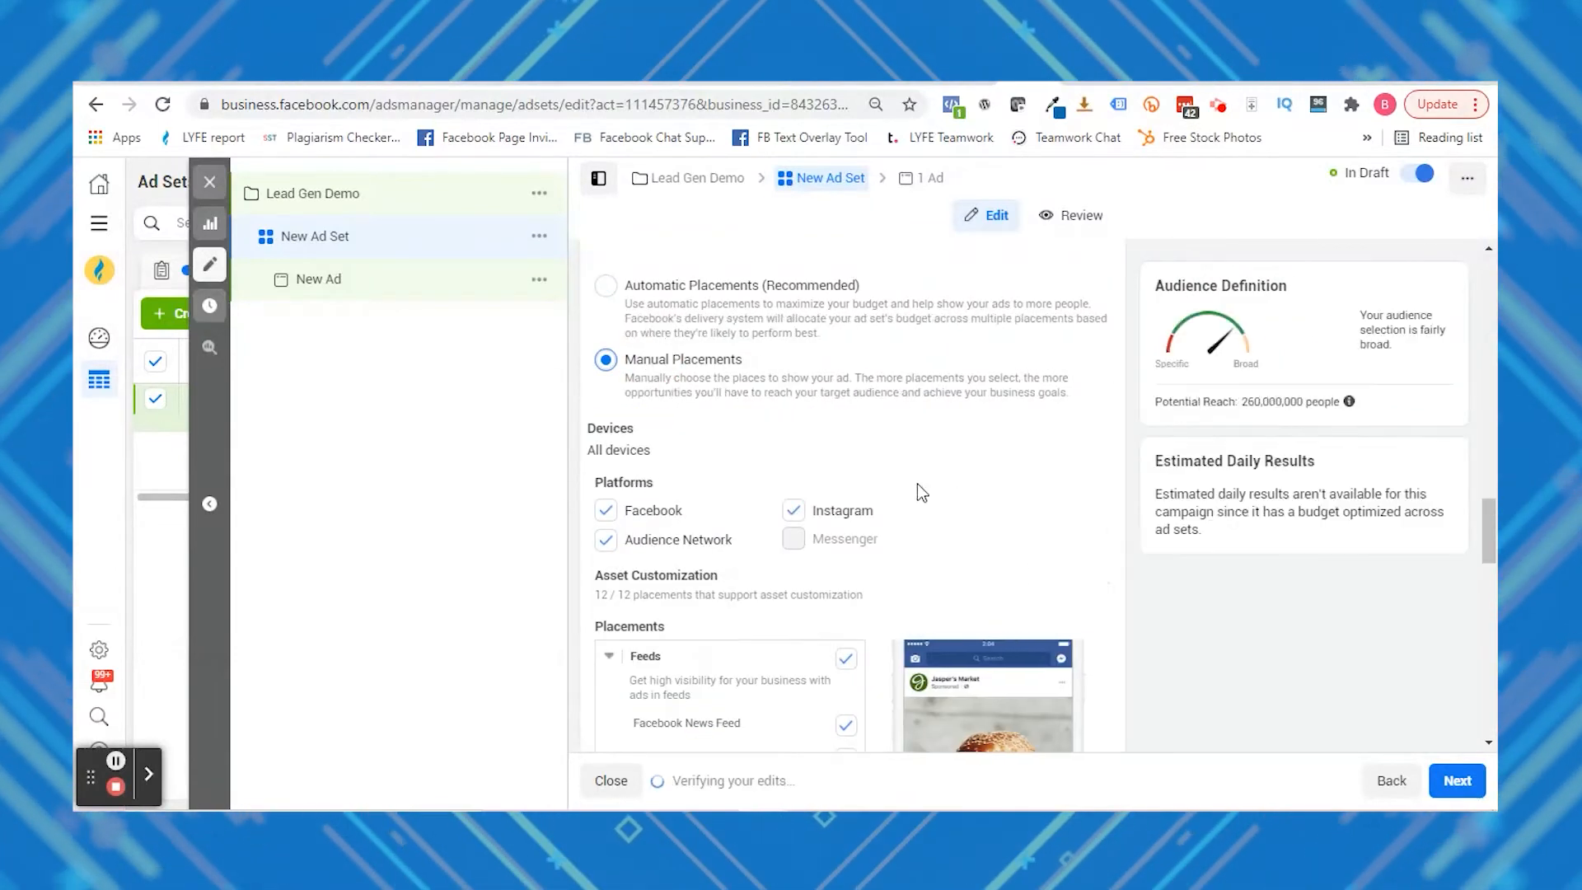
{"action": "scroll", "coordinate": [906, 504], "scroll_direction": "down", "scroll_amount": 2}
{"action": "scroll", "coordinate": [888, 502], "scroll_direction": "down", "scroll_amount": 4}
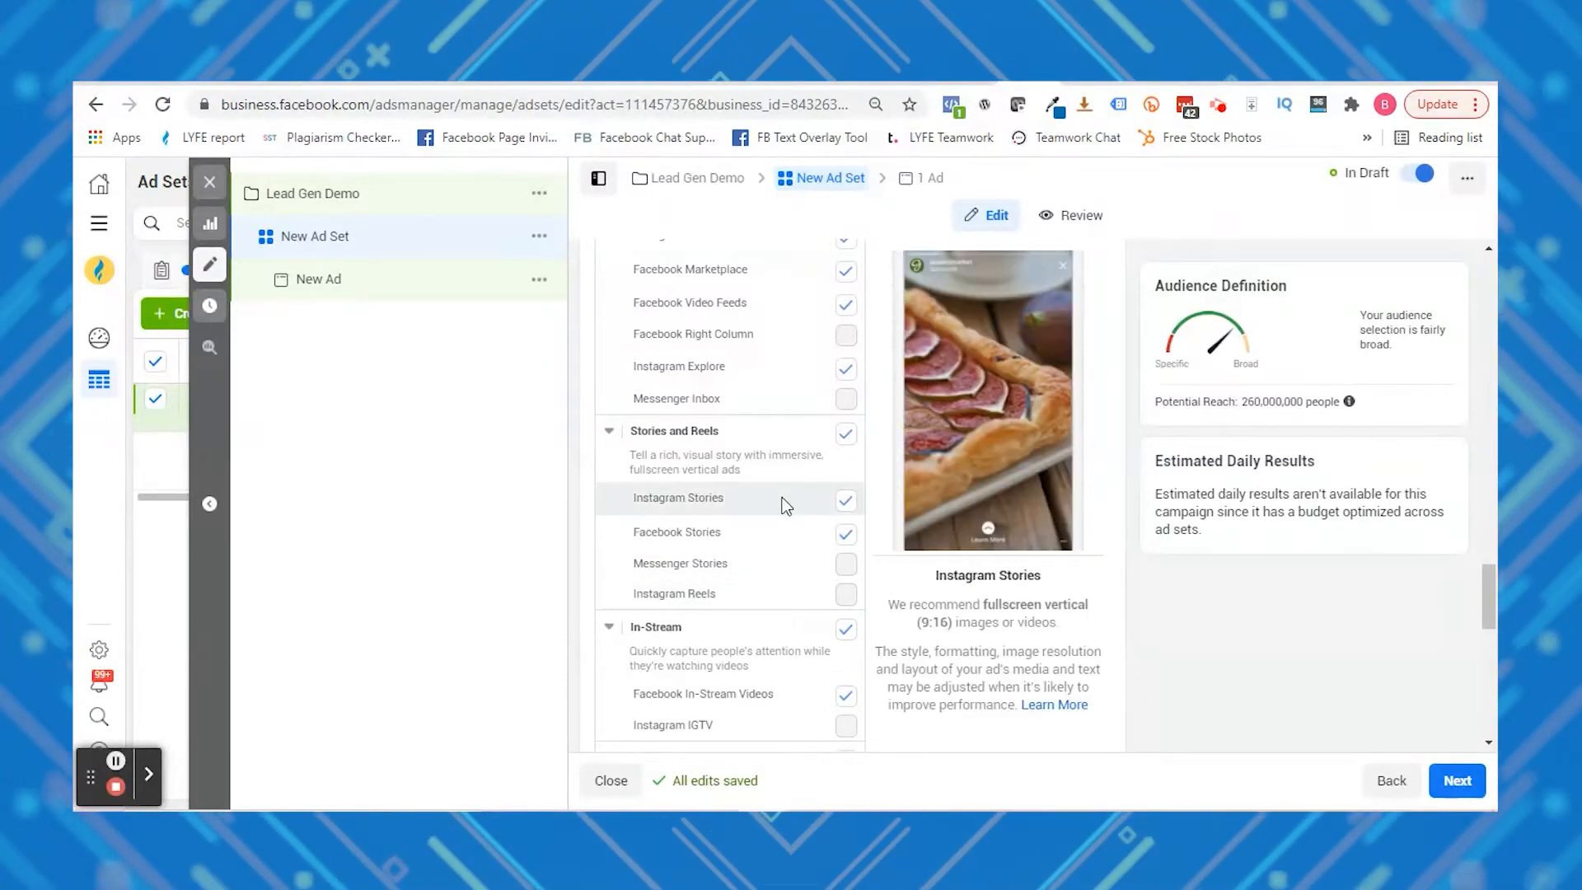
{"action": "scroll", "coordinate": [937, 648], "scroll_direction": "down", "scroll_amount": 5}
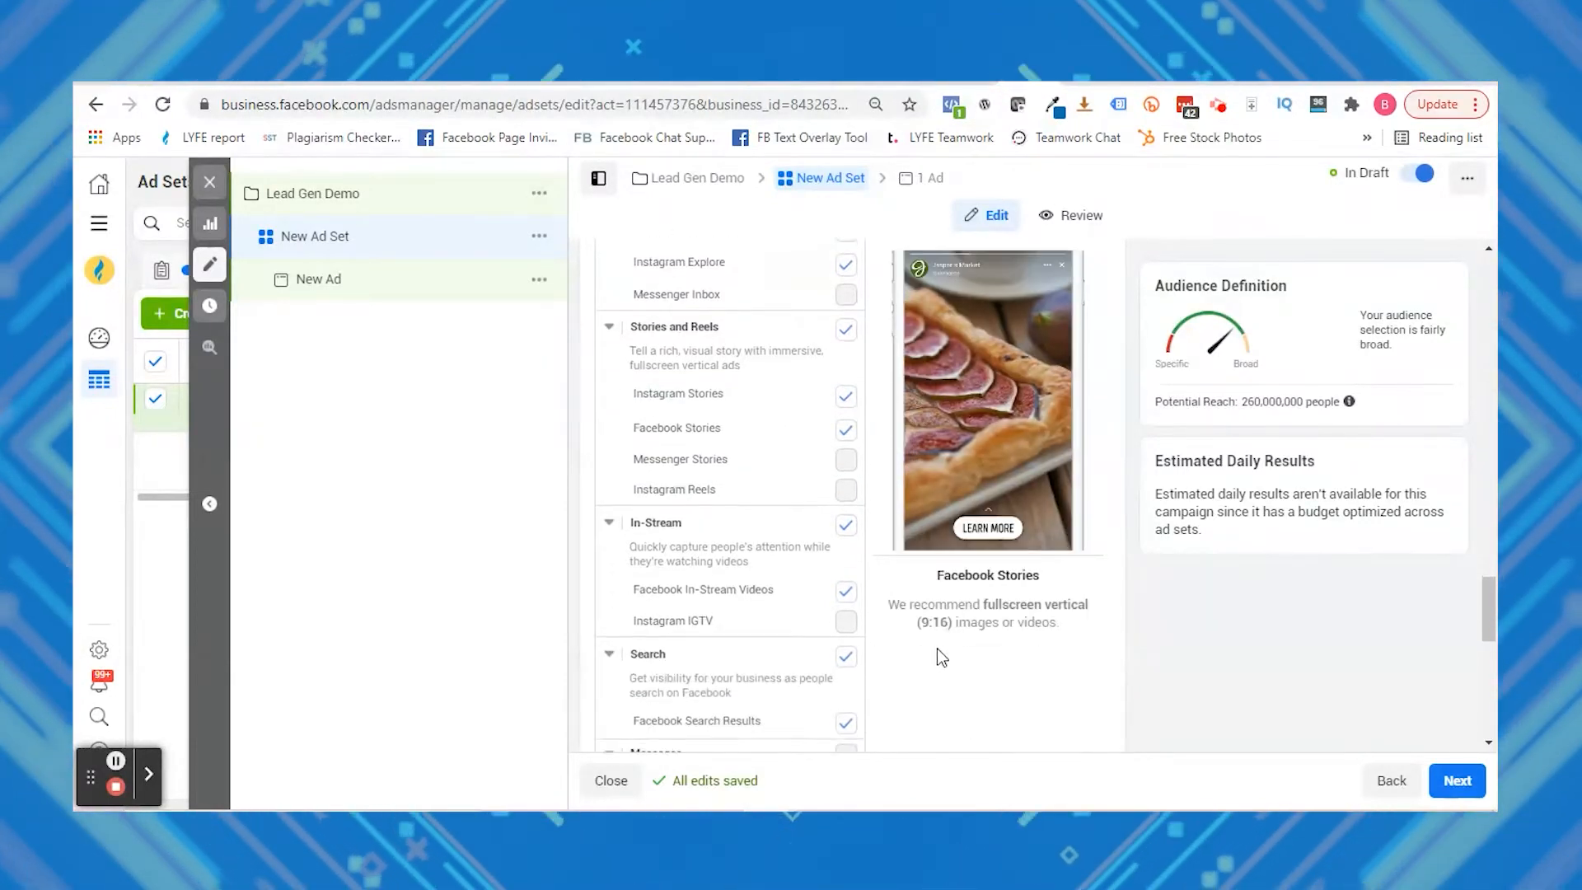
{"action": "scroll", "coordinate": [926, 650], "scroll_direction": "down", "scroll_amount": 5}
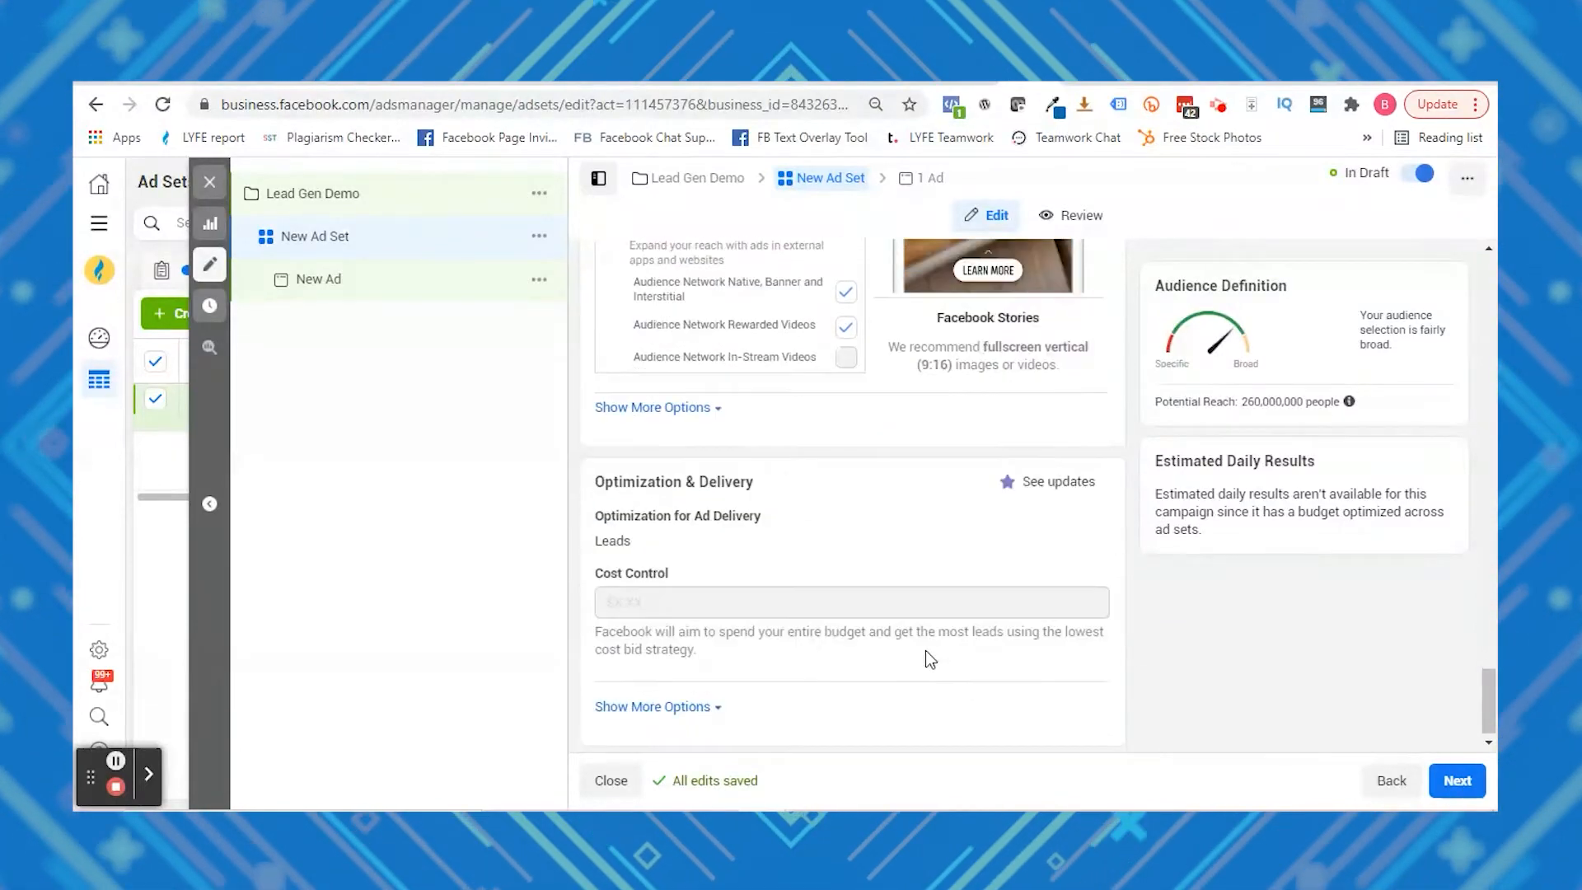
Open the new ad's settings and check where its Facebook Page is selected at the ad set level
{"action": "left_click", "coordinate": [373, 300]}
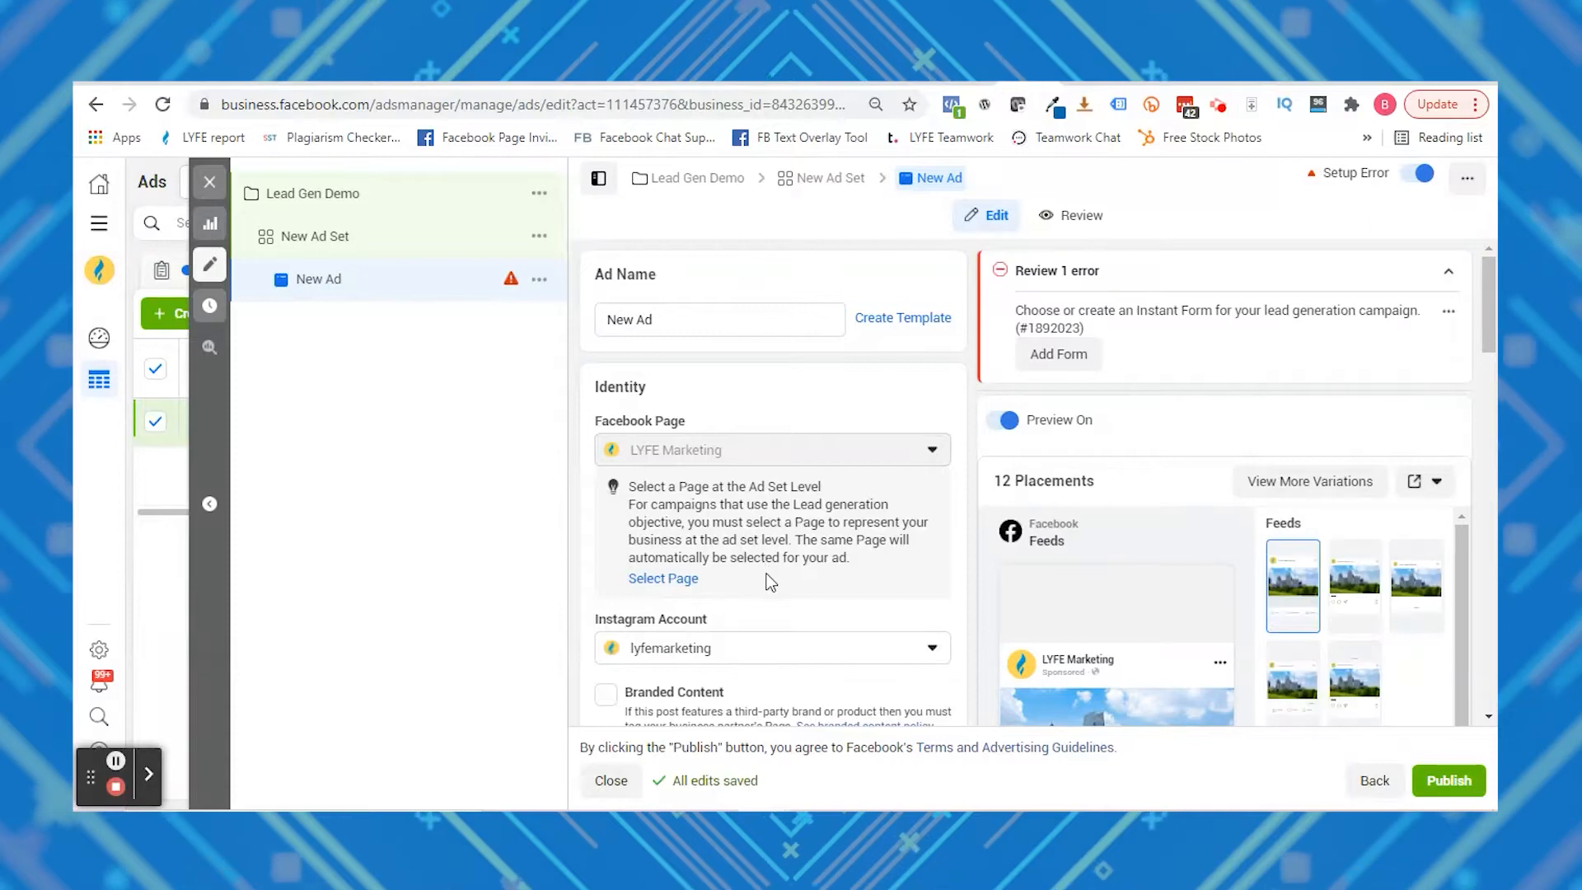
{"action": "left_click", "coordinate": [664, 579]}
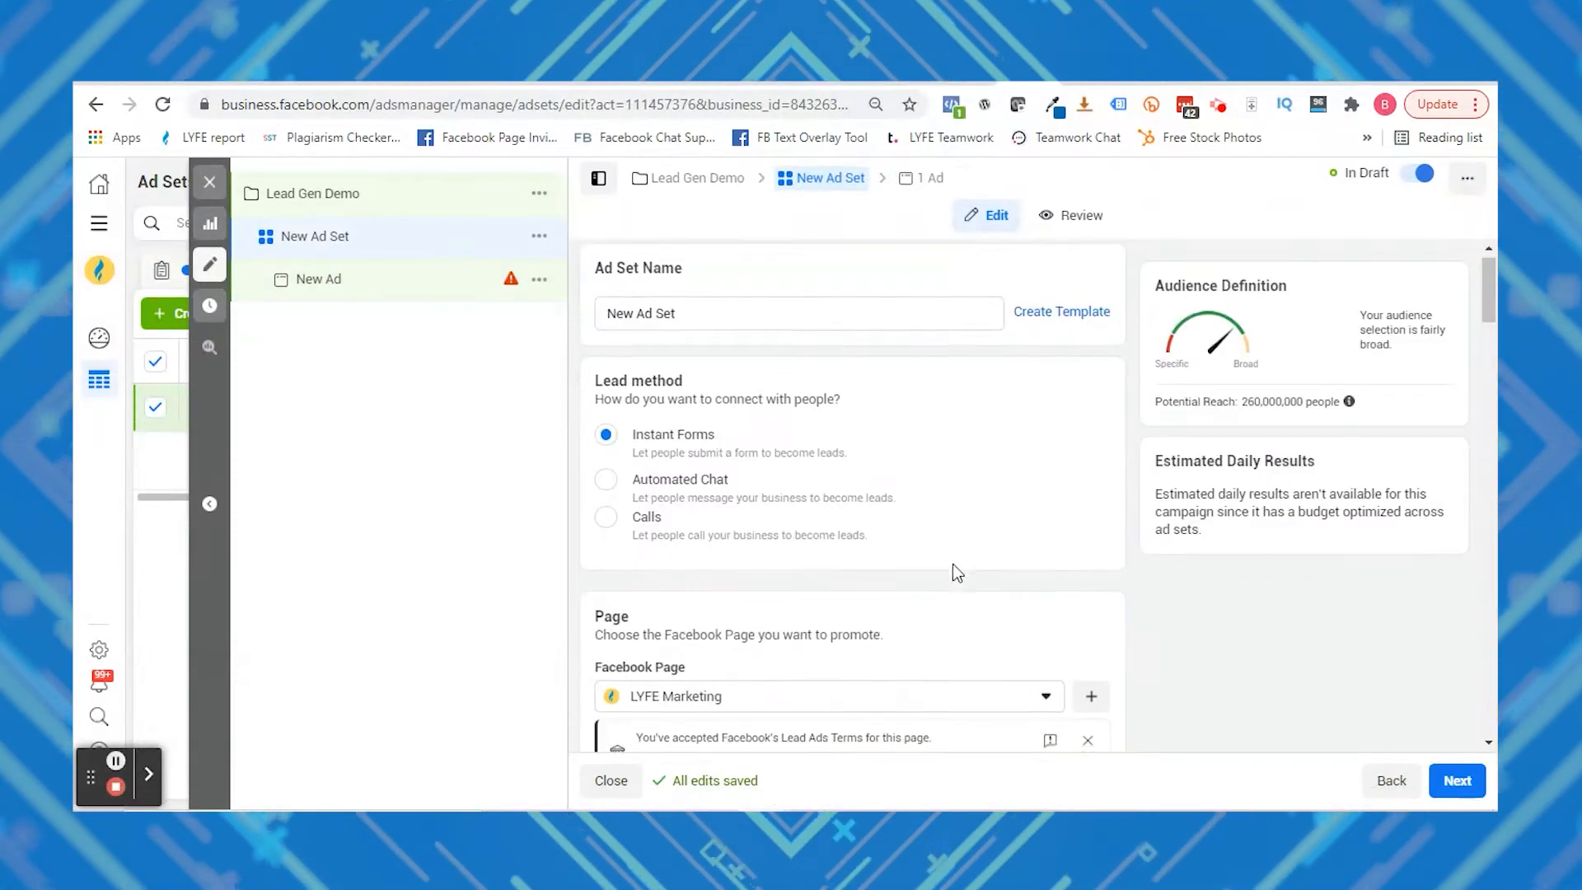
{"action": "left_click", "coordinate": [461, 282]}
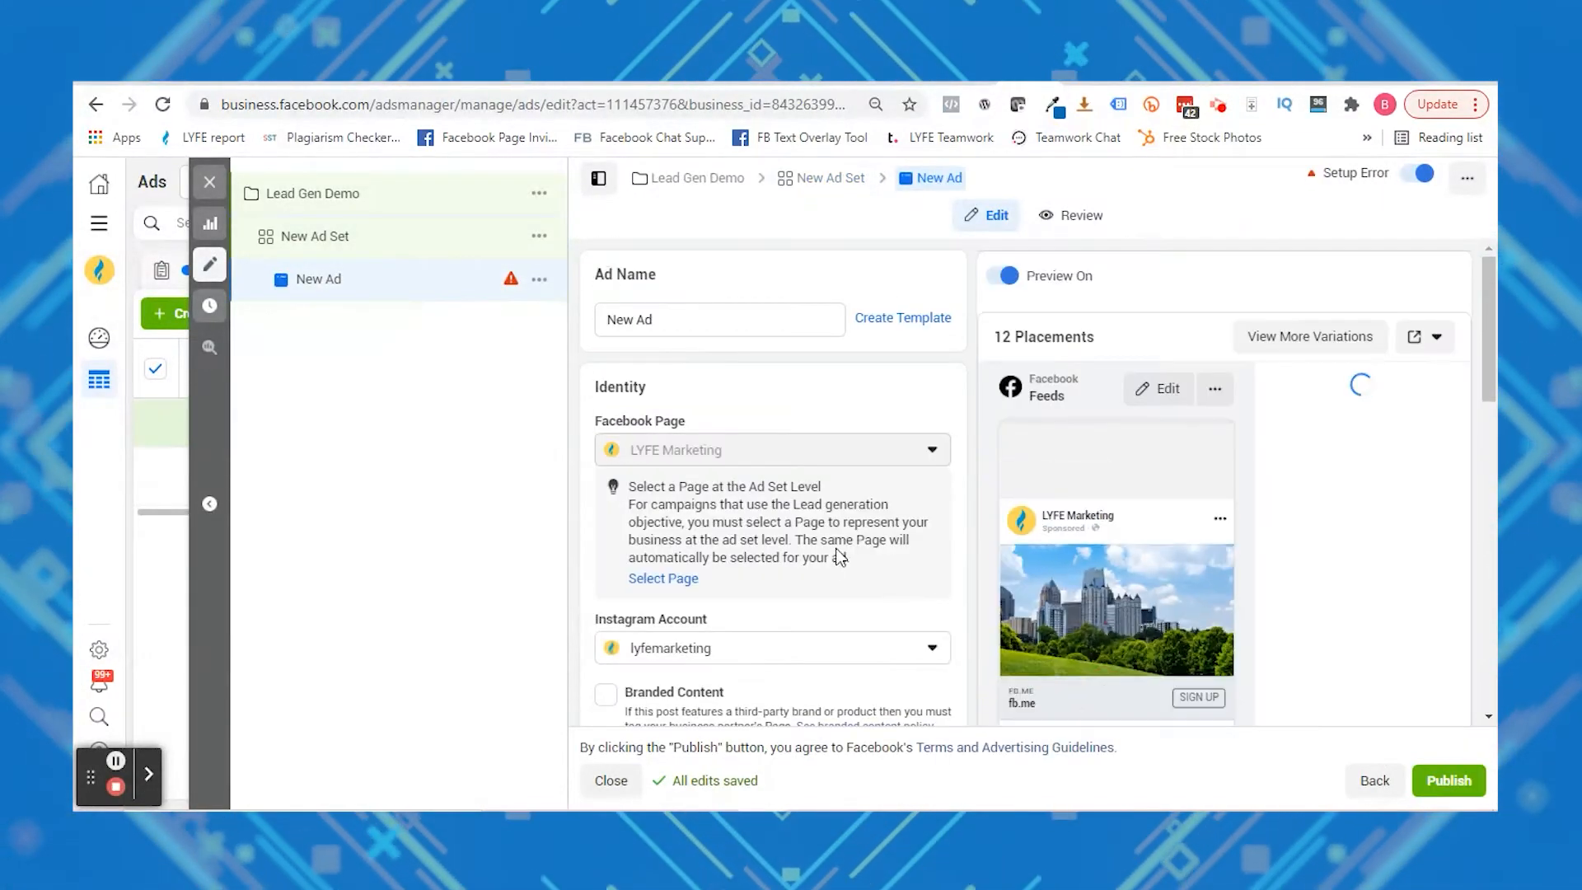
Try to use a Creative Hub mockup as the ad setup
{"action": "scroll", "coordinate": [833, 550], "scroll_direction": "down", "scroll_amount": 4}
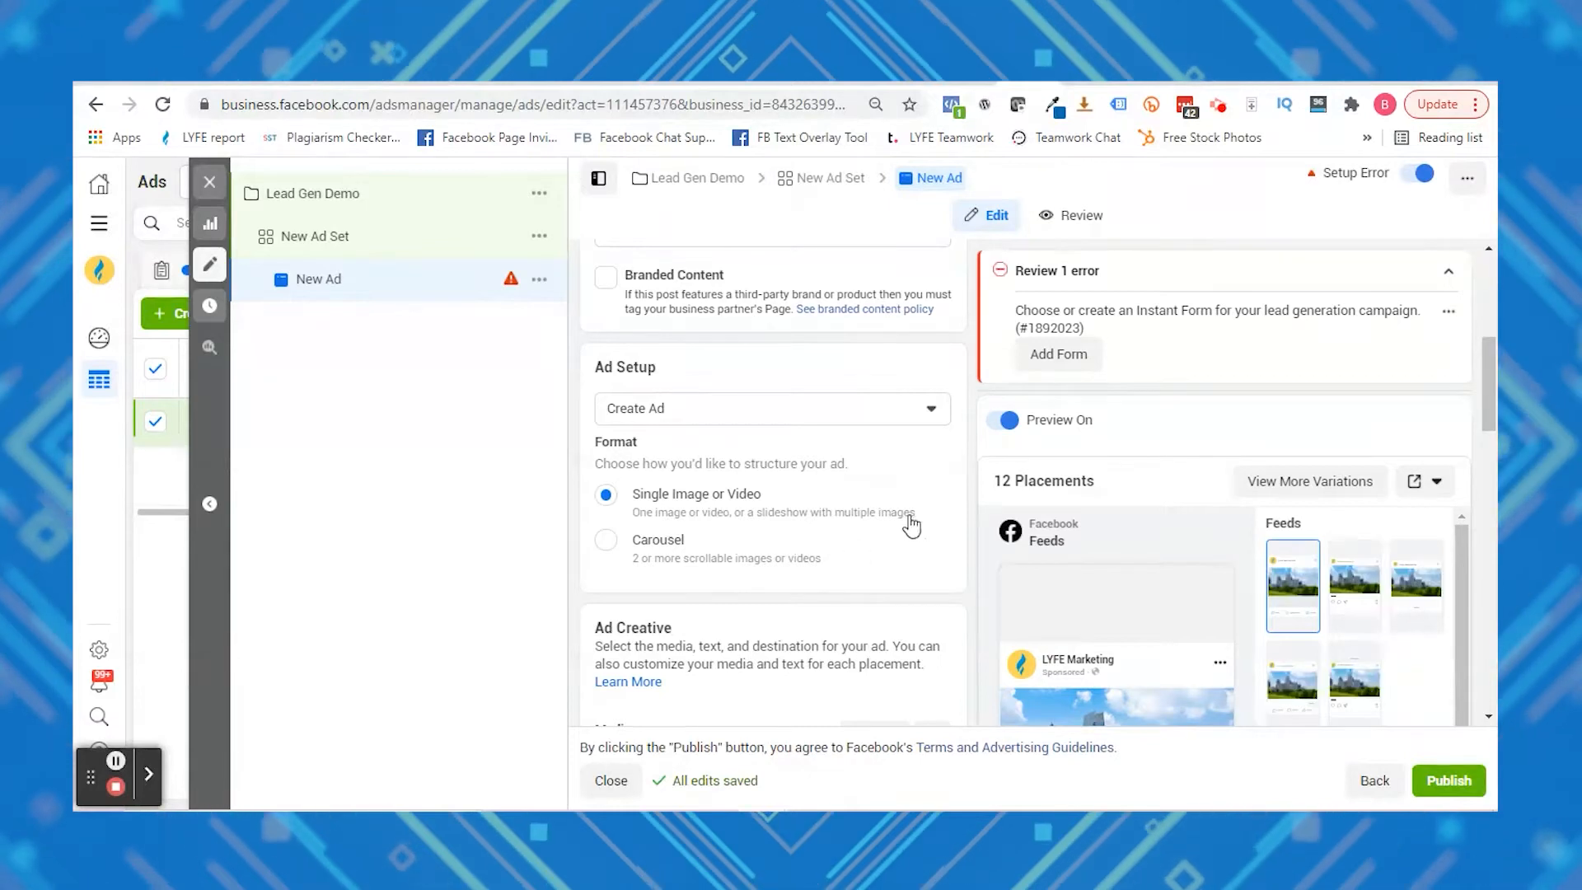
{"action": "left_click", "coordinate": [935, 407]}
{"action": "left_click", "coordinate": [812, 523]}
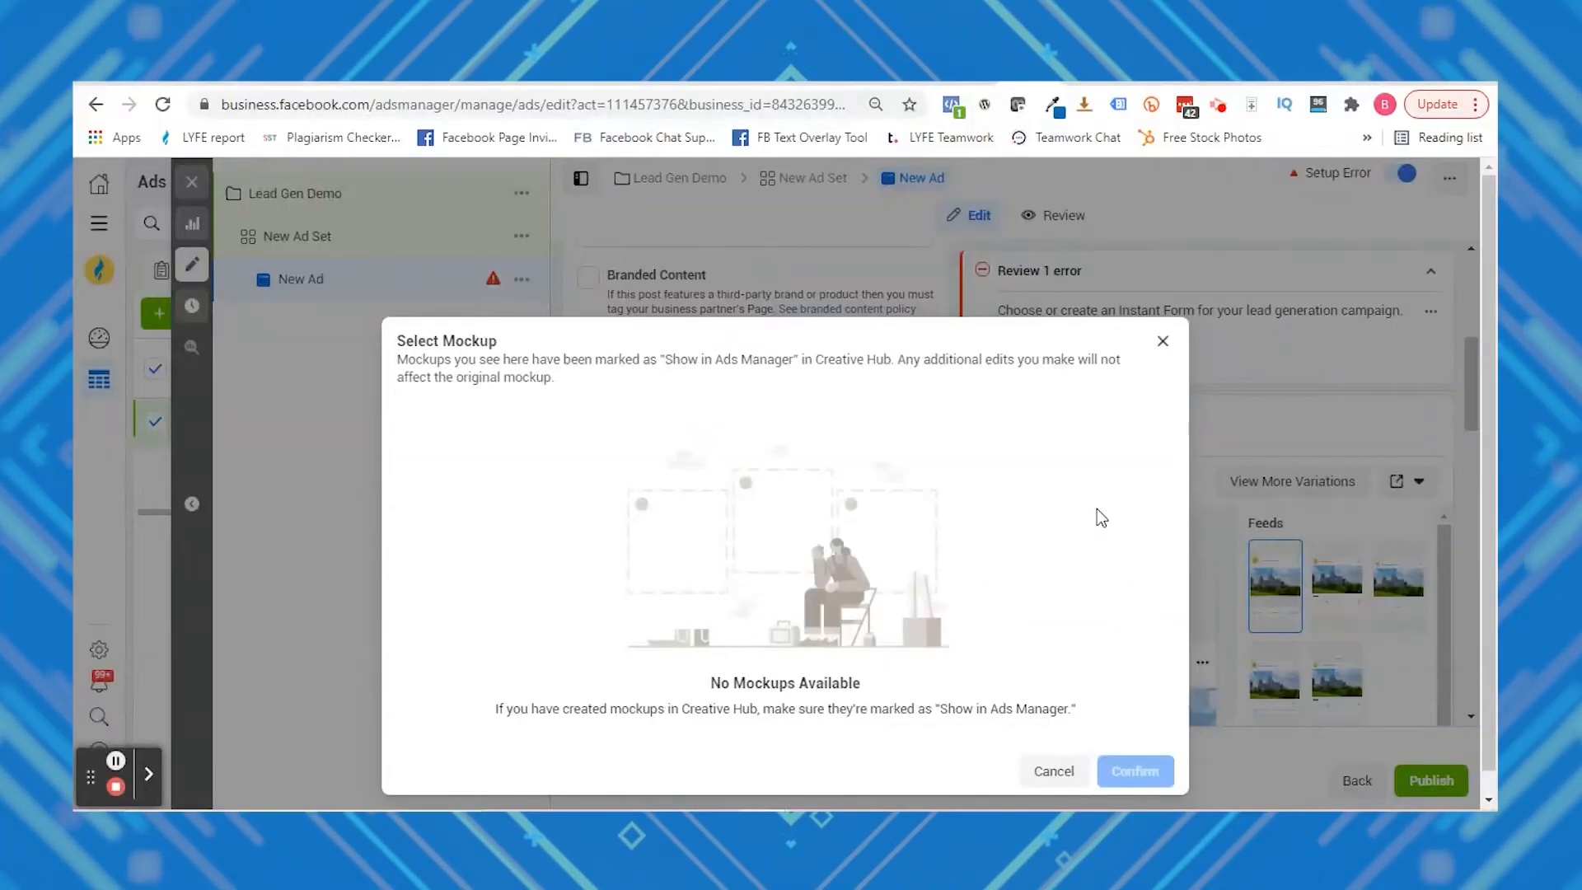
{"action": "key", "text": "Escape"}
Give the ad the headline "LYFE Marketing" and the primary text "Hello!"
{"action": "scroll", "coordinate": [972, 561], "scroll_direction": "down", "scroll_amount": 8}
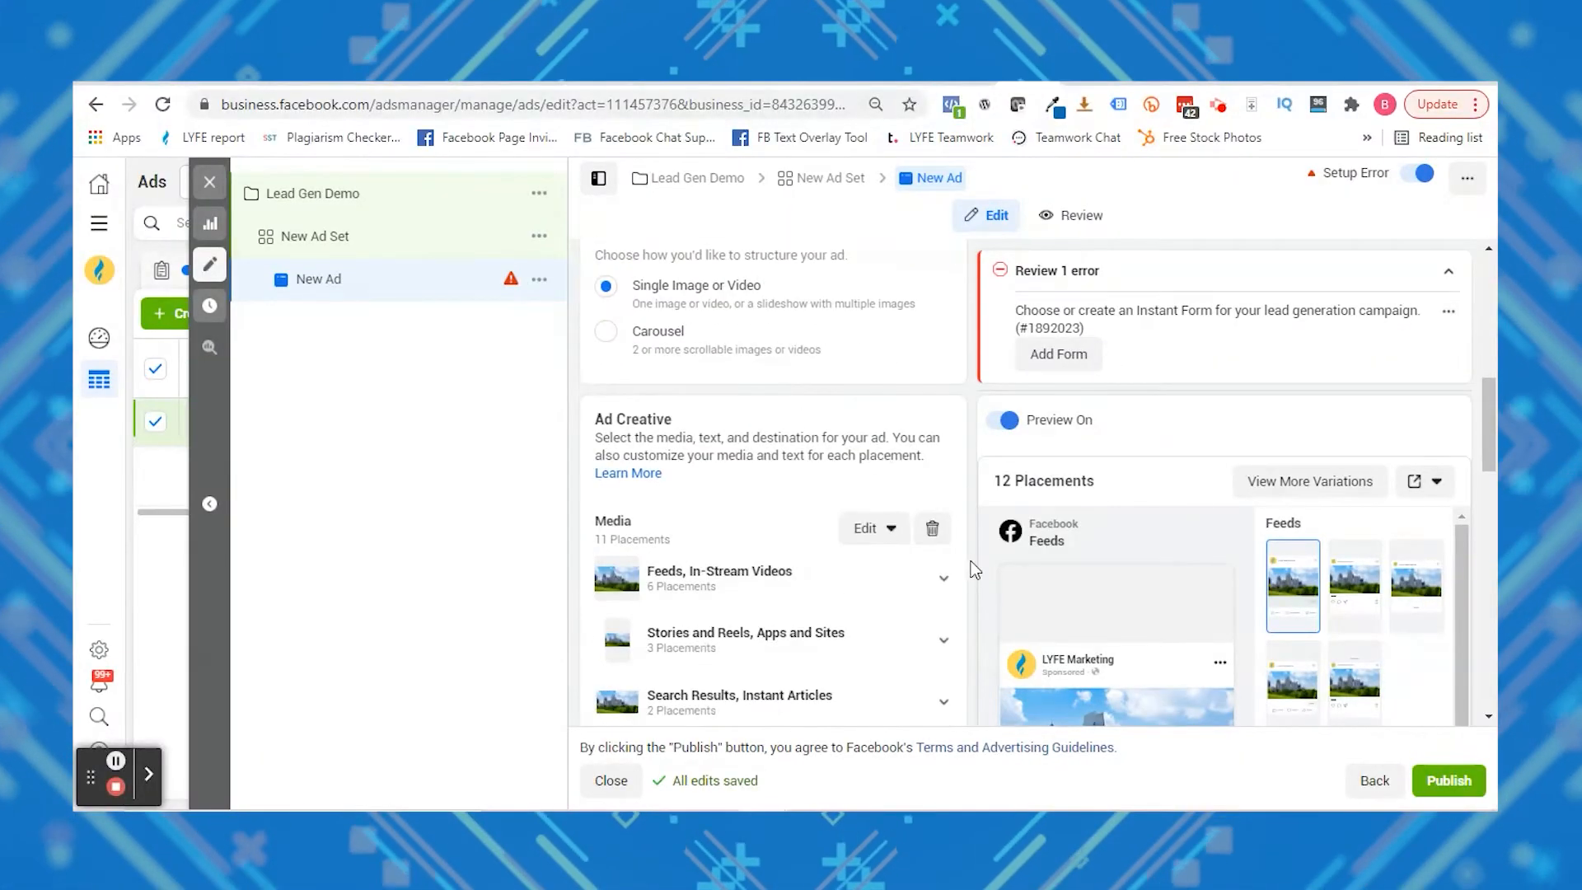
{"action": "scroll", "coordinate": [1260, 621], "scroll_direction": "down", "scroll_amount": 2}
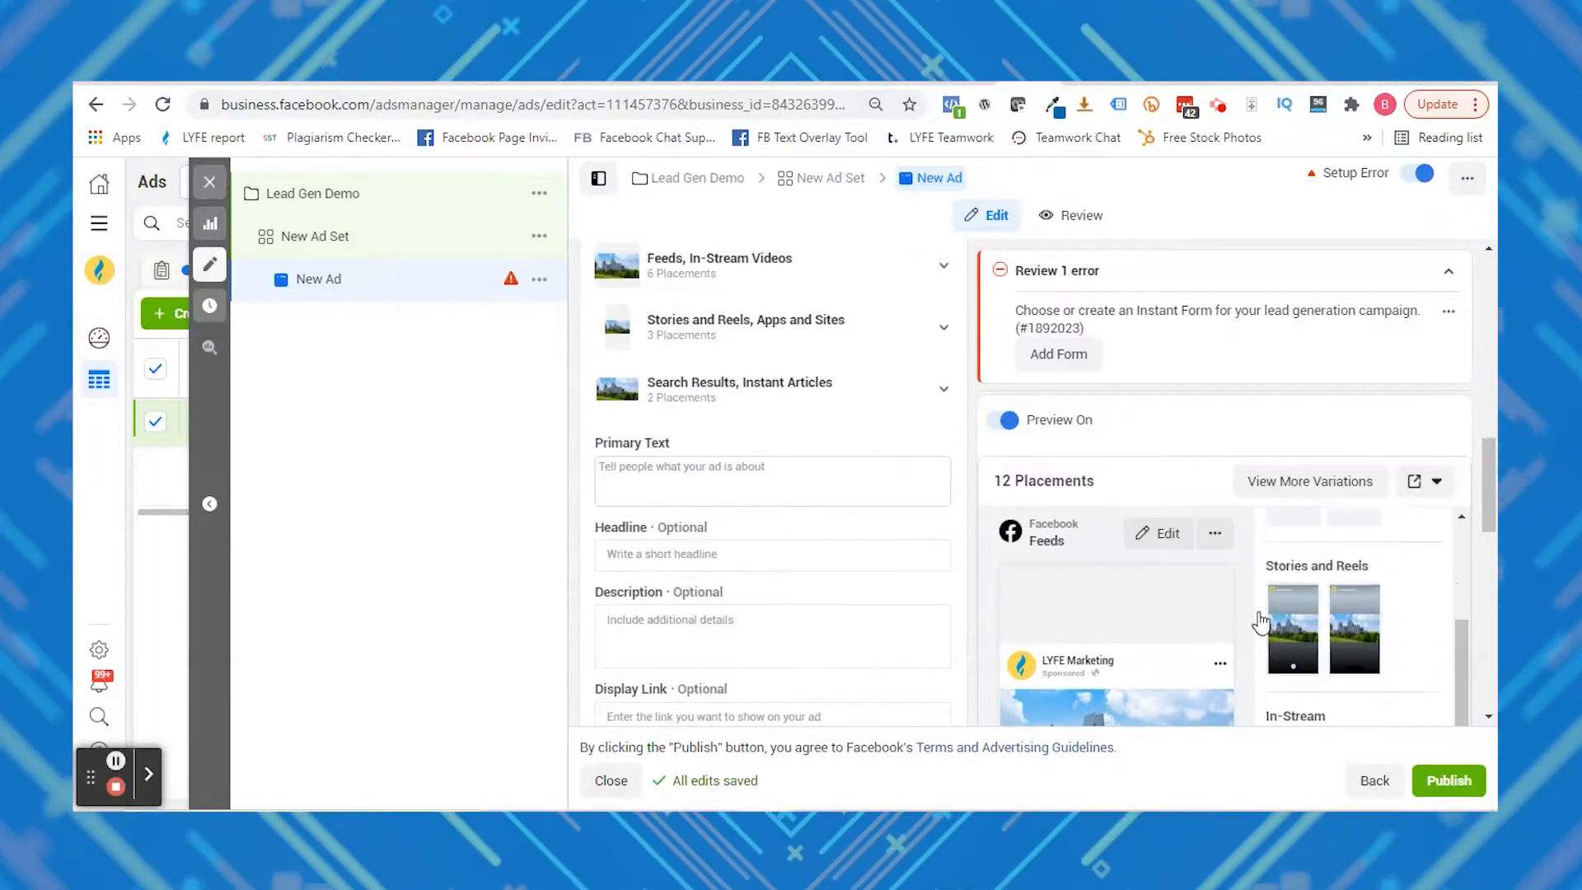
{"action": "scroll", "coordinate": [1193, 606], "scroll_direction": "down", "scroll_amount": 3}
{"action": "scroll", "coordinate": [683, 542], "scroll_direction": "up", "scroll_amount": 1}
{"action": "left_click", "coordinate": [708, 346]}
{"action": "type", "text": "LYFE Marketing"}
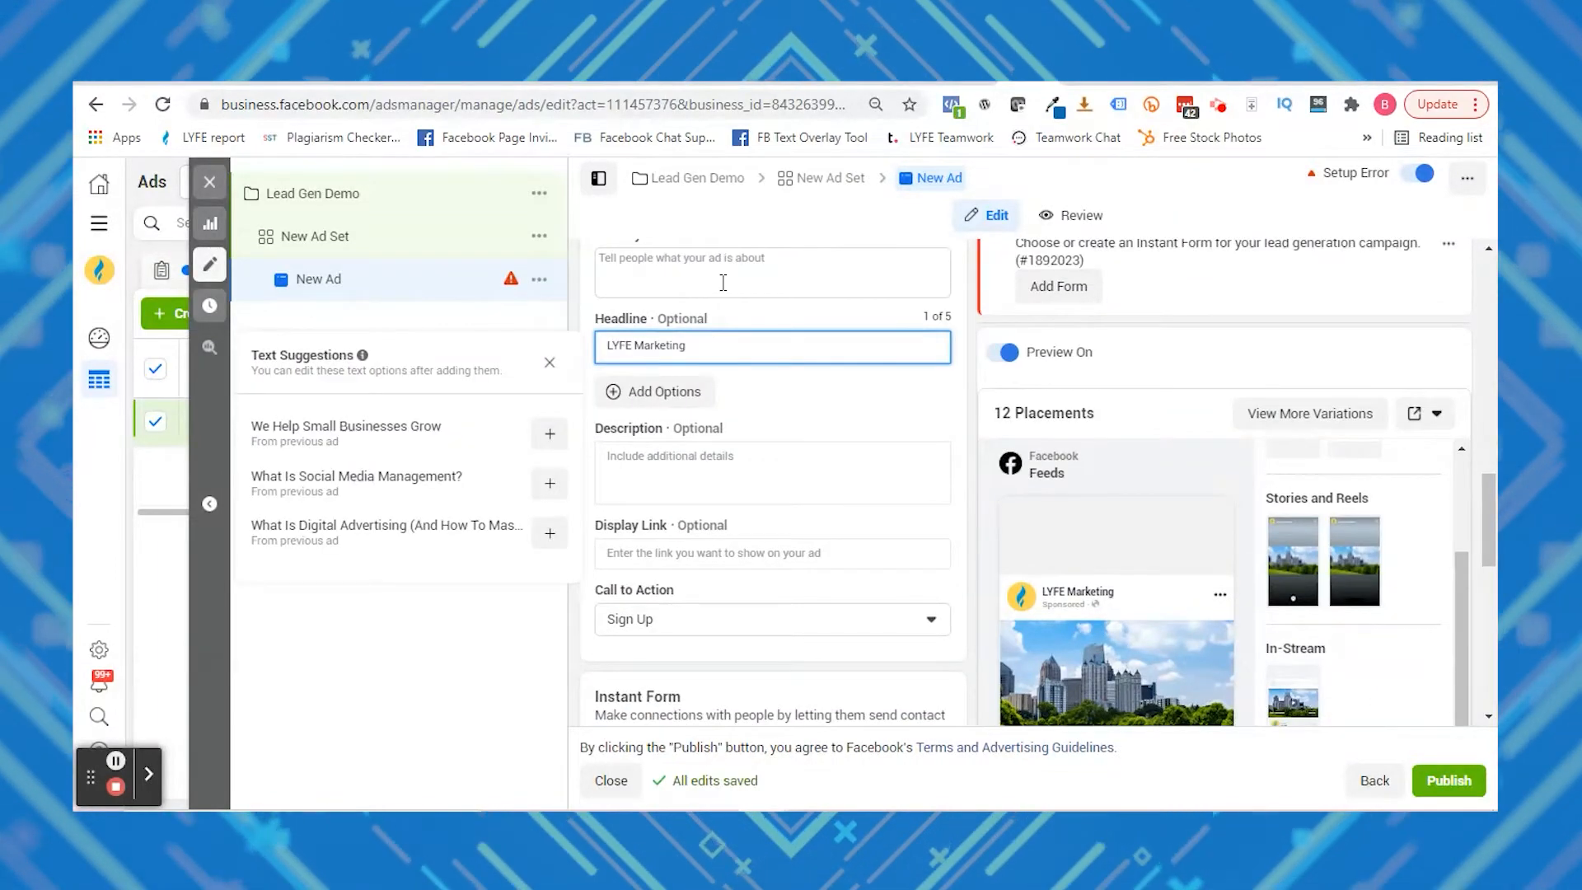
{"action": "left_click", "coordinate": [722, 283]}
{"action": "type", "text": "Hello!"}
Set the ad's call to action to Get Offer
{"action": "scroll", "coordinate": [1071, 560], "scroll_direction": "down", "scroll_amount": 5}
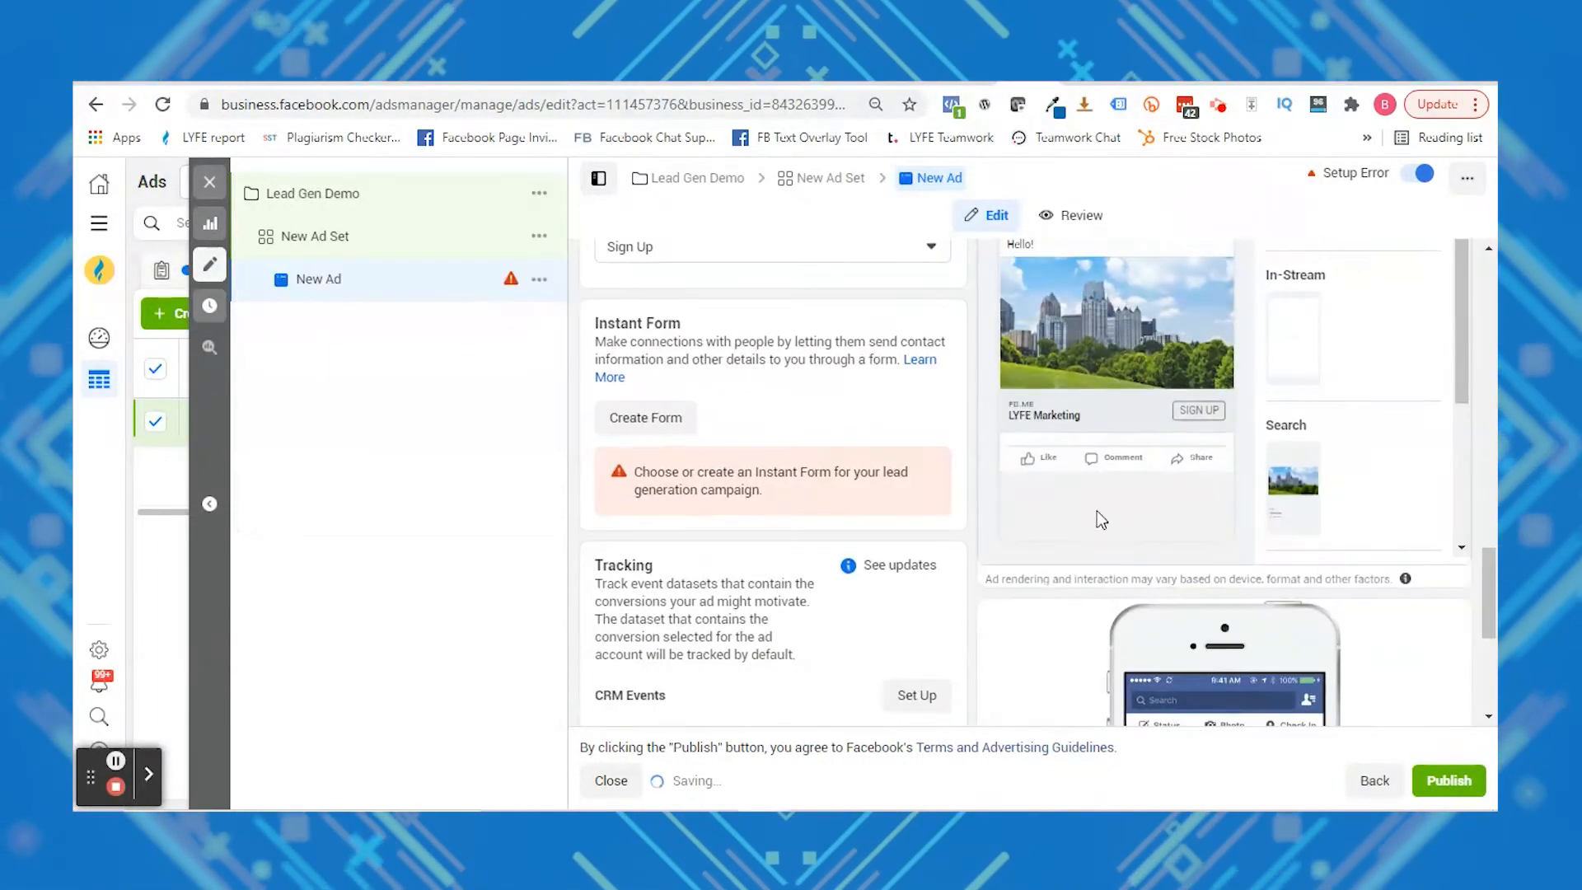
{"action": "scroll", "coordinate": [1013, 519], "scroll_direction": "up", "scroll_amount": 2}
{"action": "left_click", "coordinate": [879, 353]}
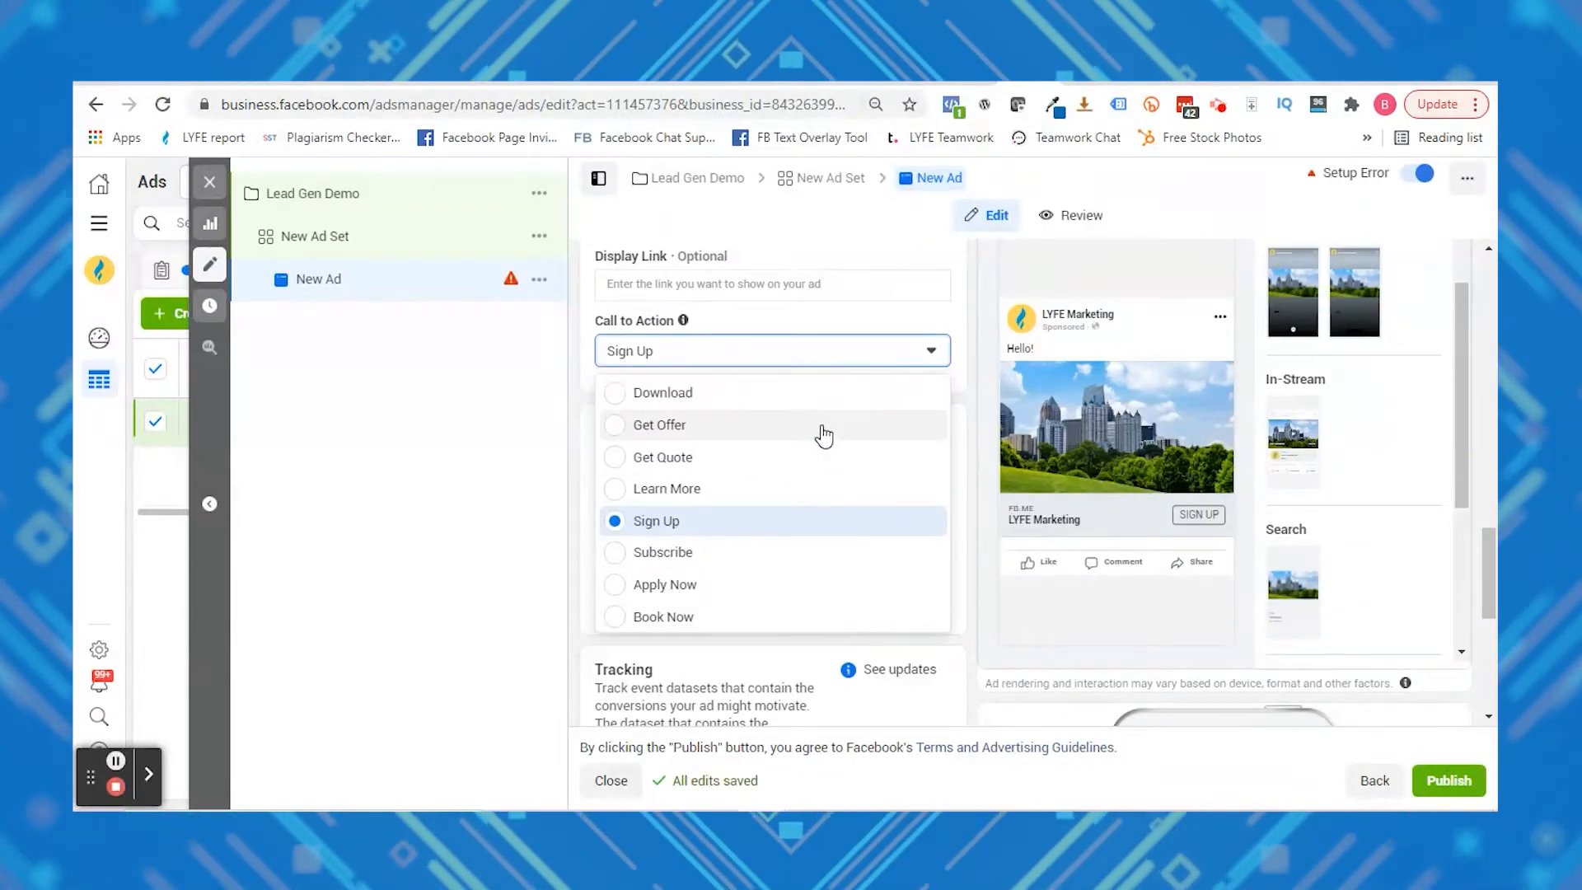
{"action": "left_click", "coordinate": [822, 436]}
Extend the ad's primary text to read "Hello! Free SEO Audit!"
{"action": "scroll", "coordinate": [719, 342], "scroll_direction": "up", "scroll_amount": 5}
{"action": "left_click", "coordinate": [706, 383]}
{"action": "type", "text": "Free SEO Audi"}
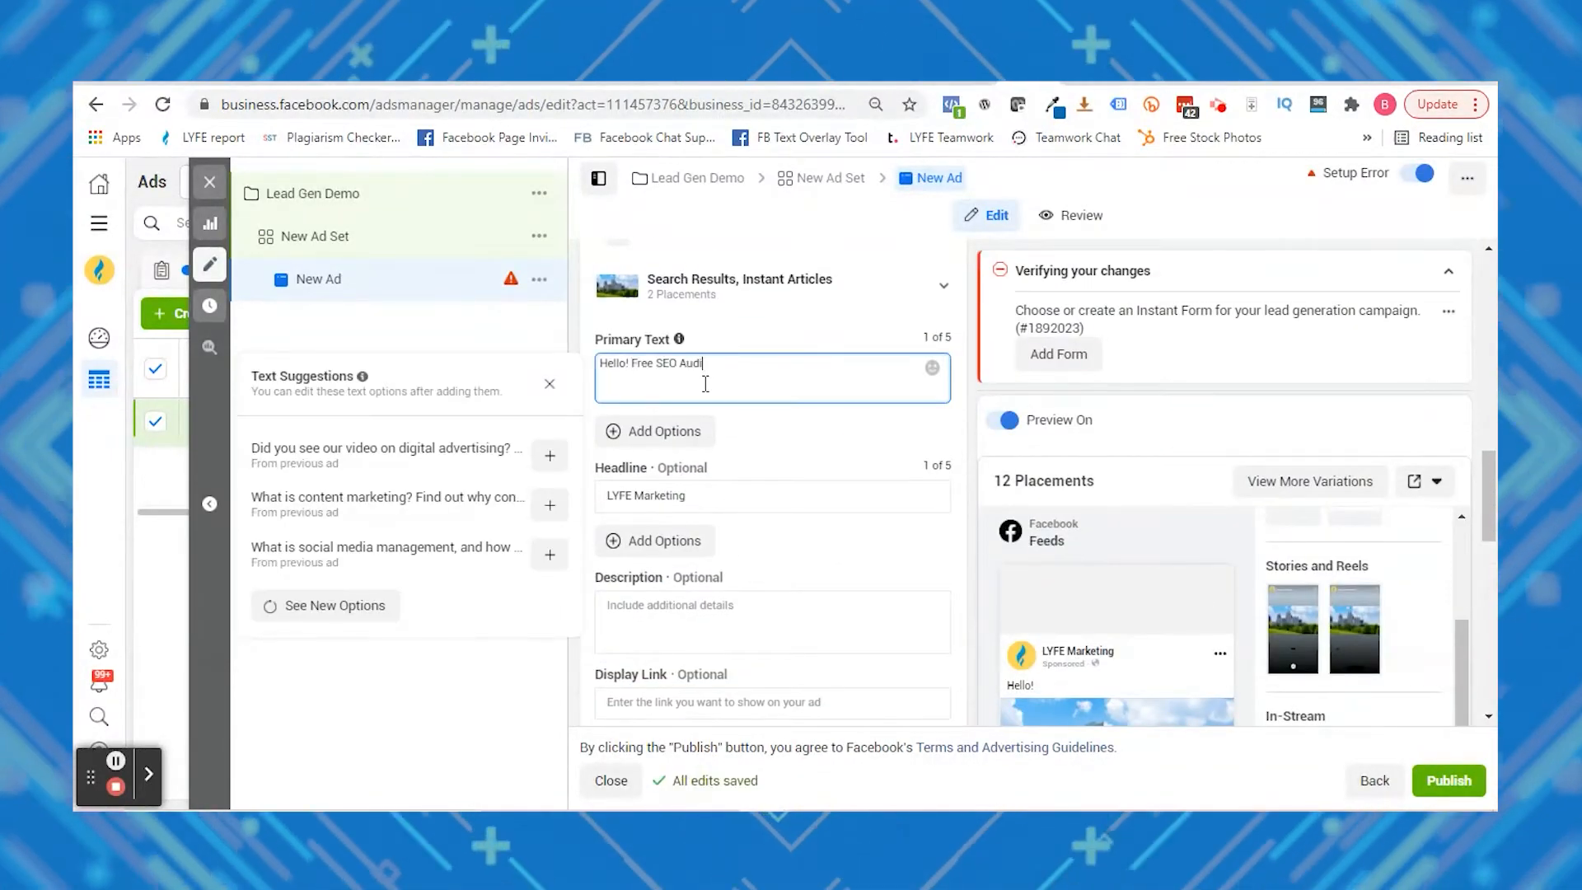
{"action": "type", "text": "t!"}
{"action": "scroll", "coordinate": [922, 570], "scroll_direction": "down", "scroll_amount": 7}
Open the Facebook News Feed placement for editing and look at the options for changing or uploading its image
{"action": "scroll", "coordinate": [664, 423], "scroll_direction": "up", "scroll_amount": 10}
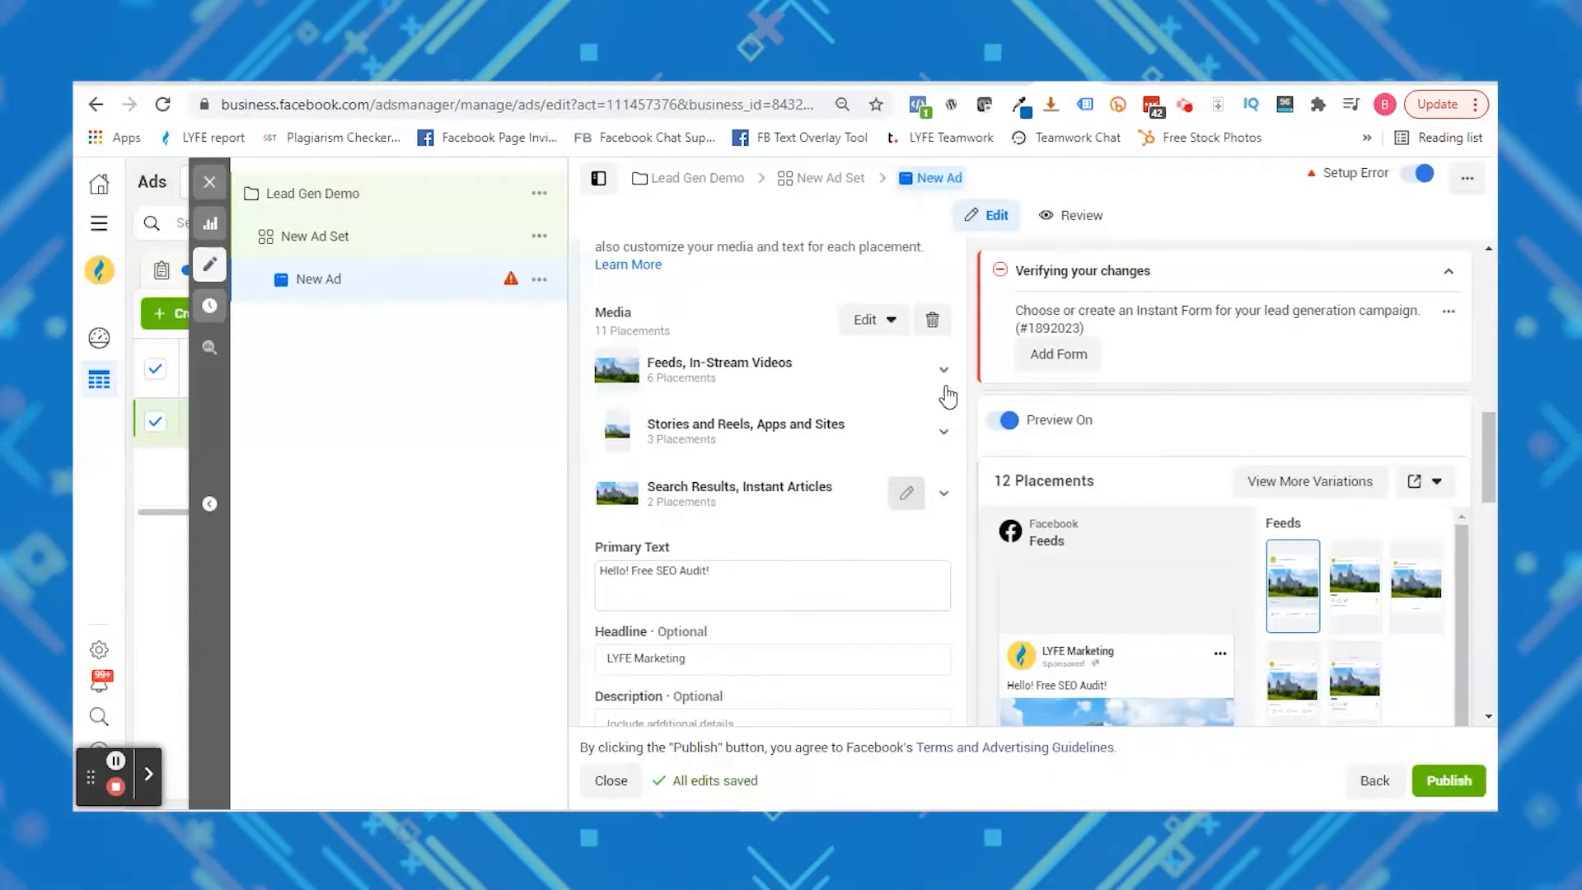
{"action": "left_click", "coordinate": [944, 371]}
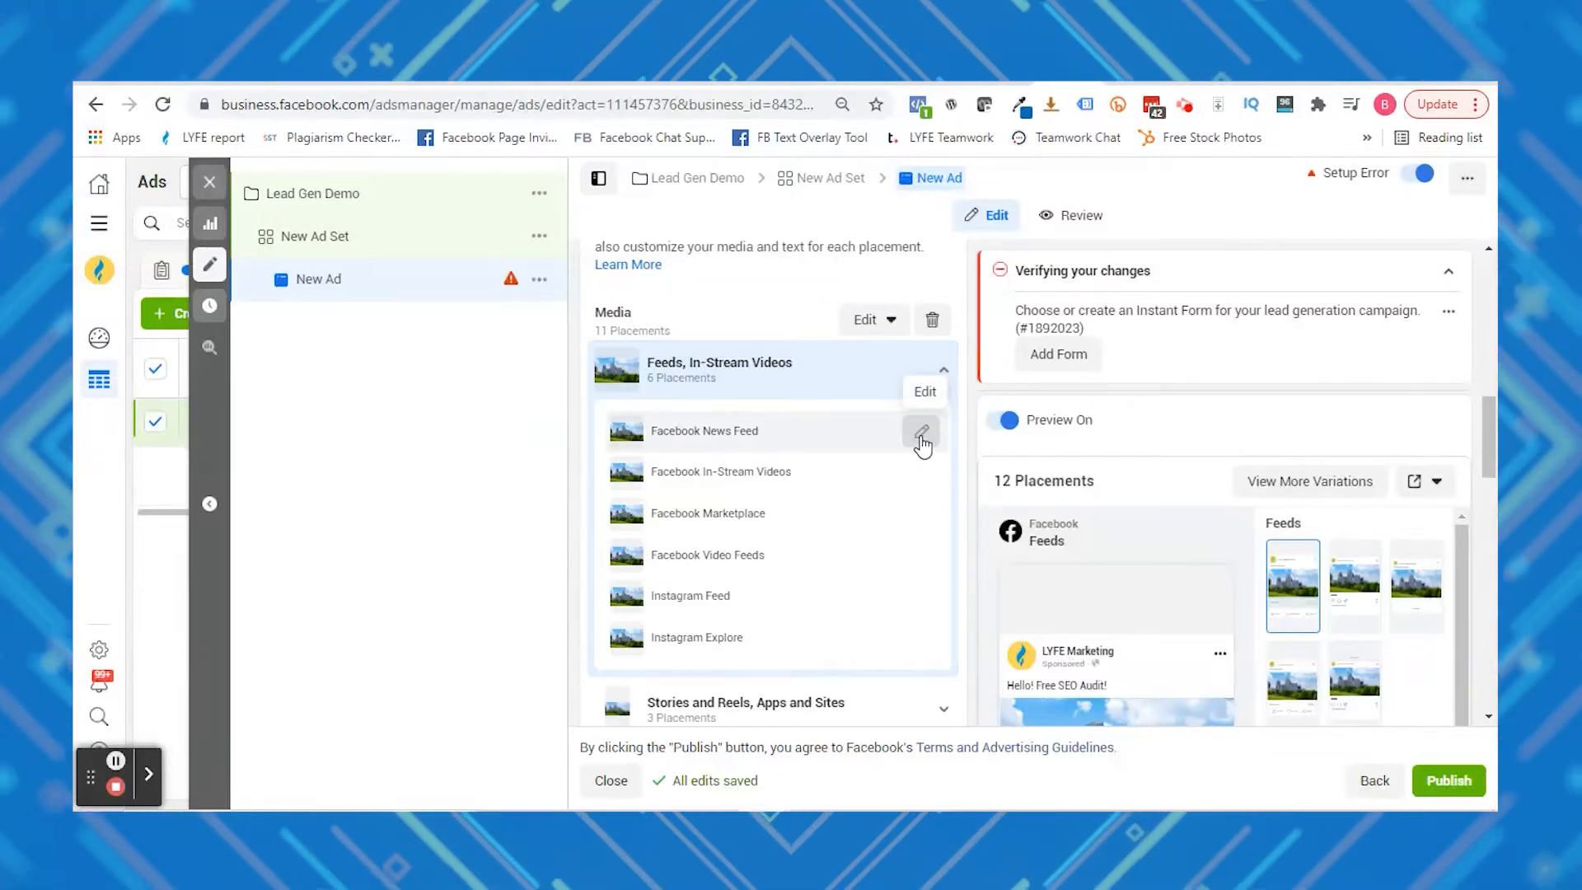
{"action": "left_click", "coordinate": [921, 436]}
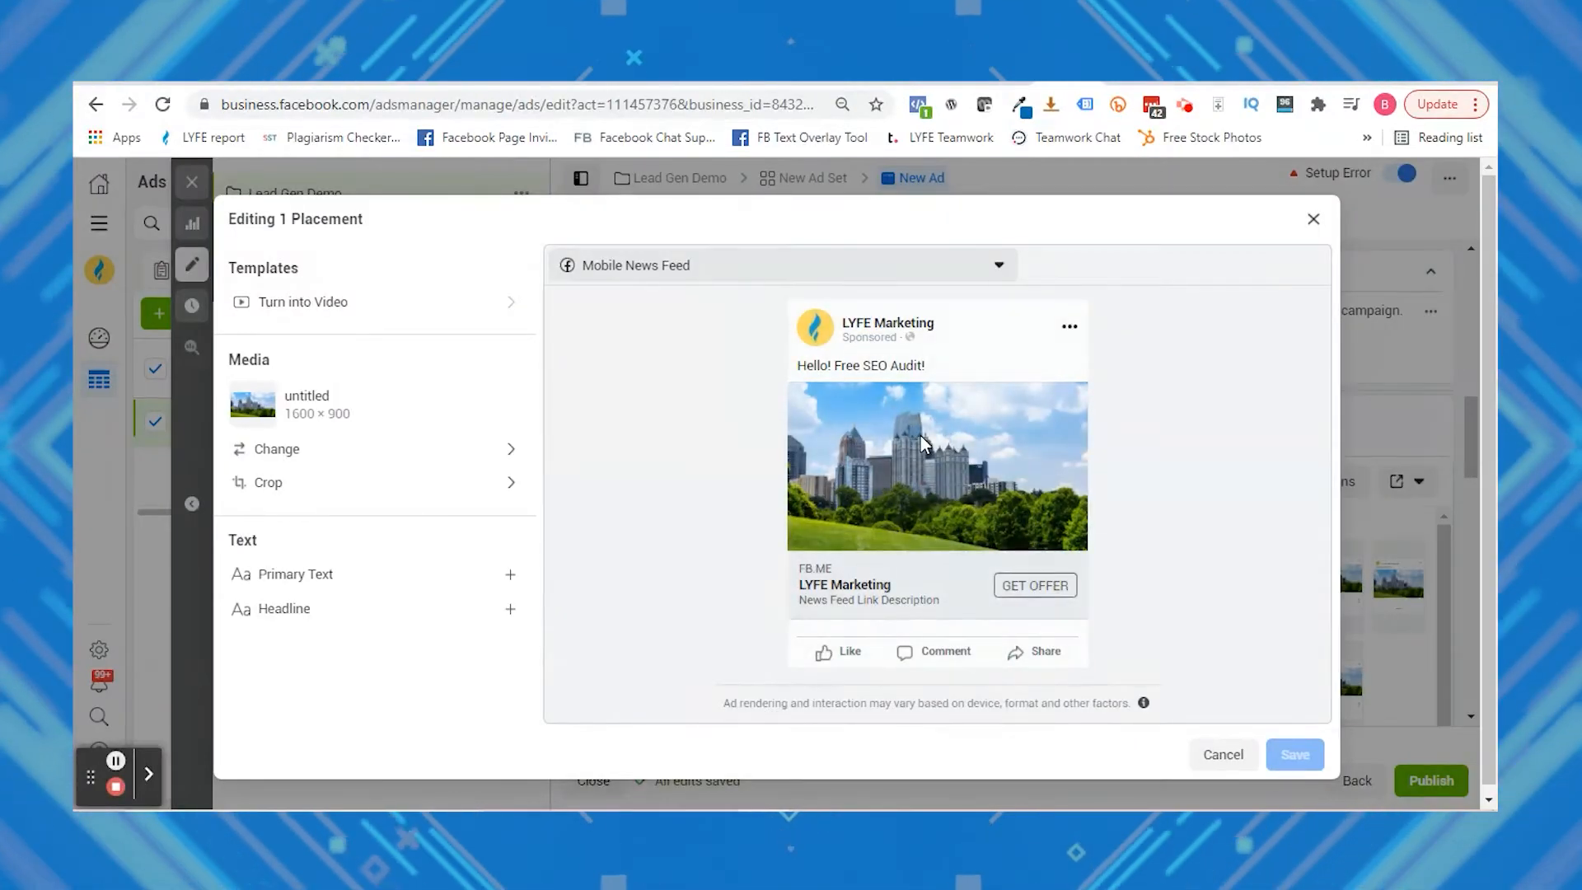
{"action": "left_click", "coordinate": [273, 451]}
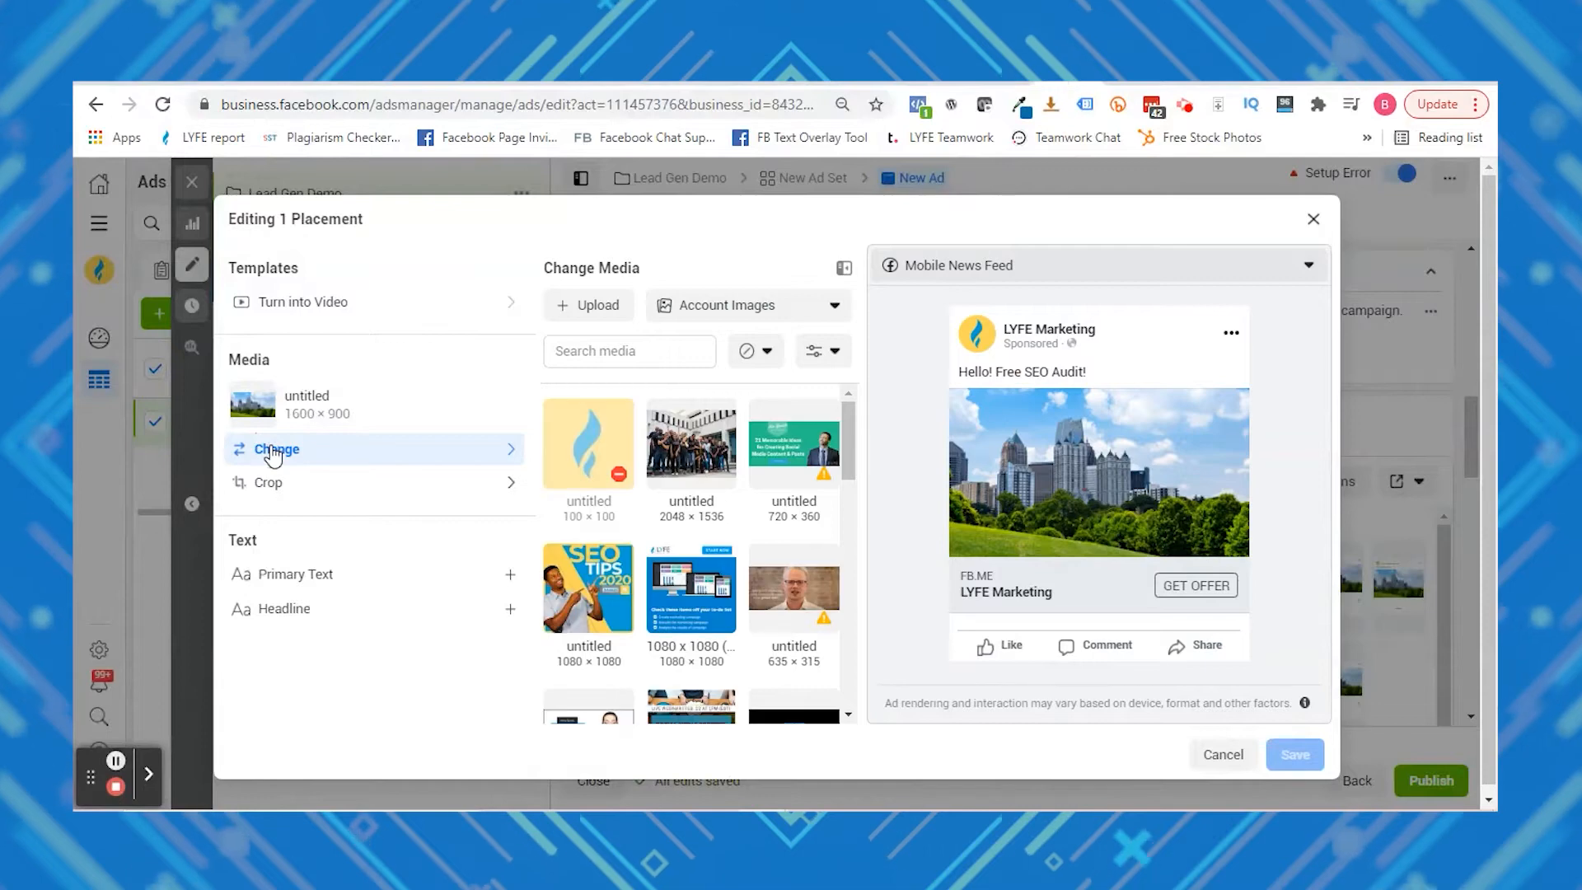
{"action": "left_click", "coordinate": [589, 306]}
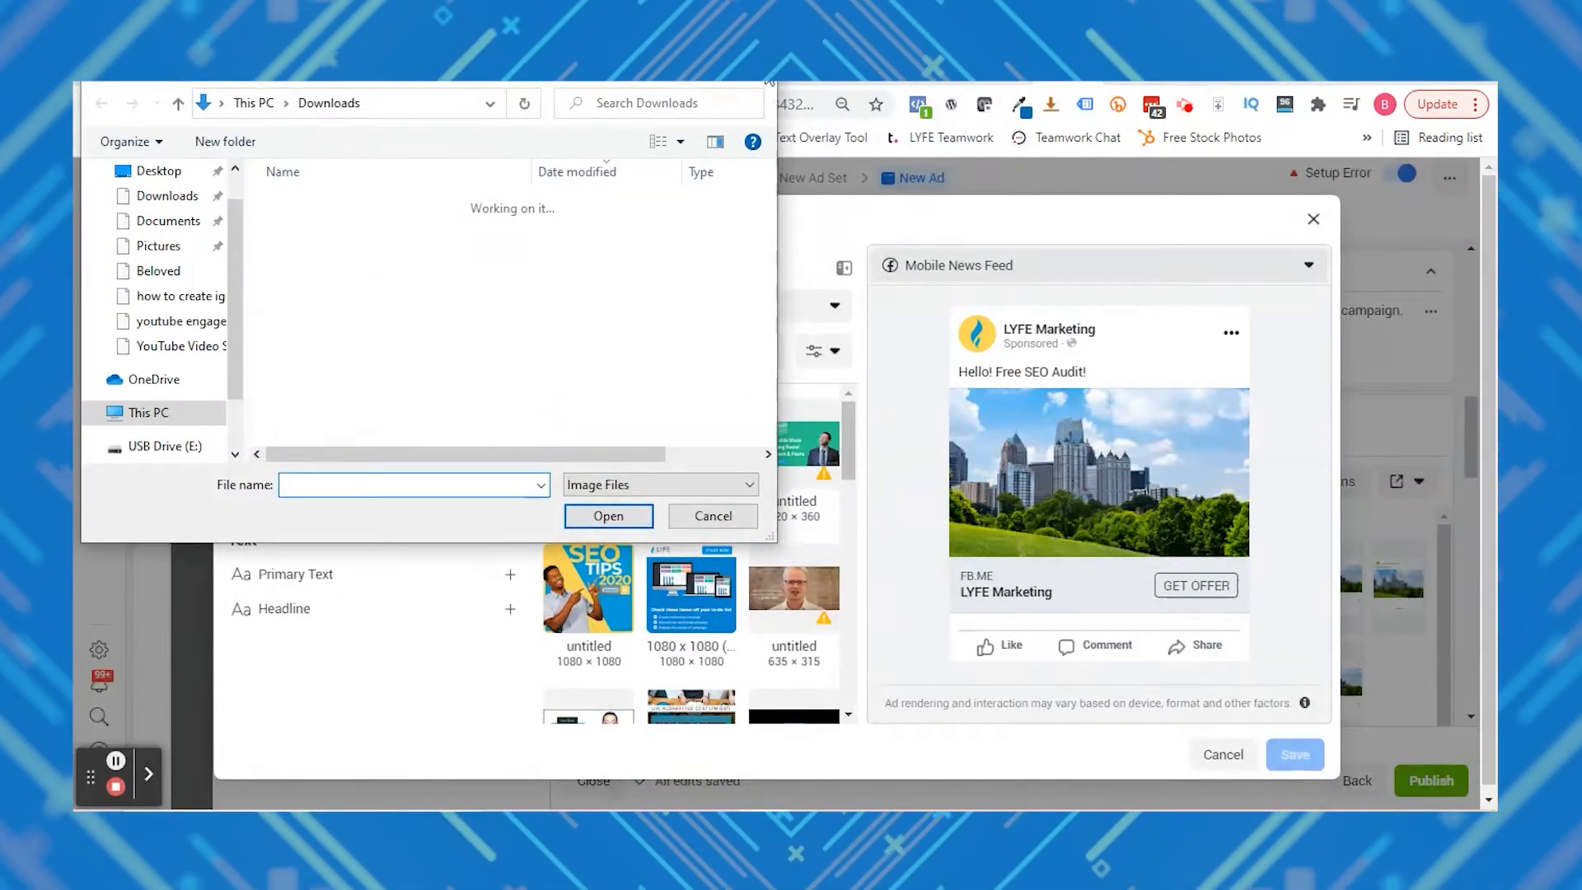
{"action": "left_click", "coordinate": [714, 515]}
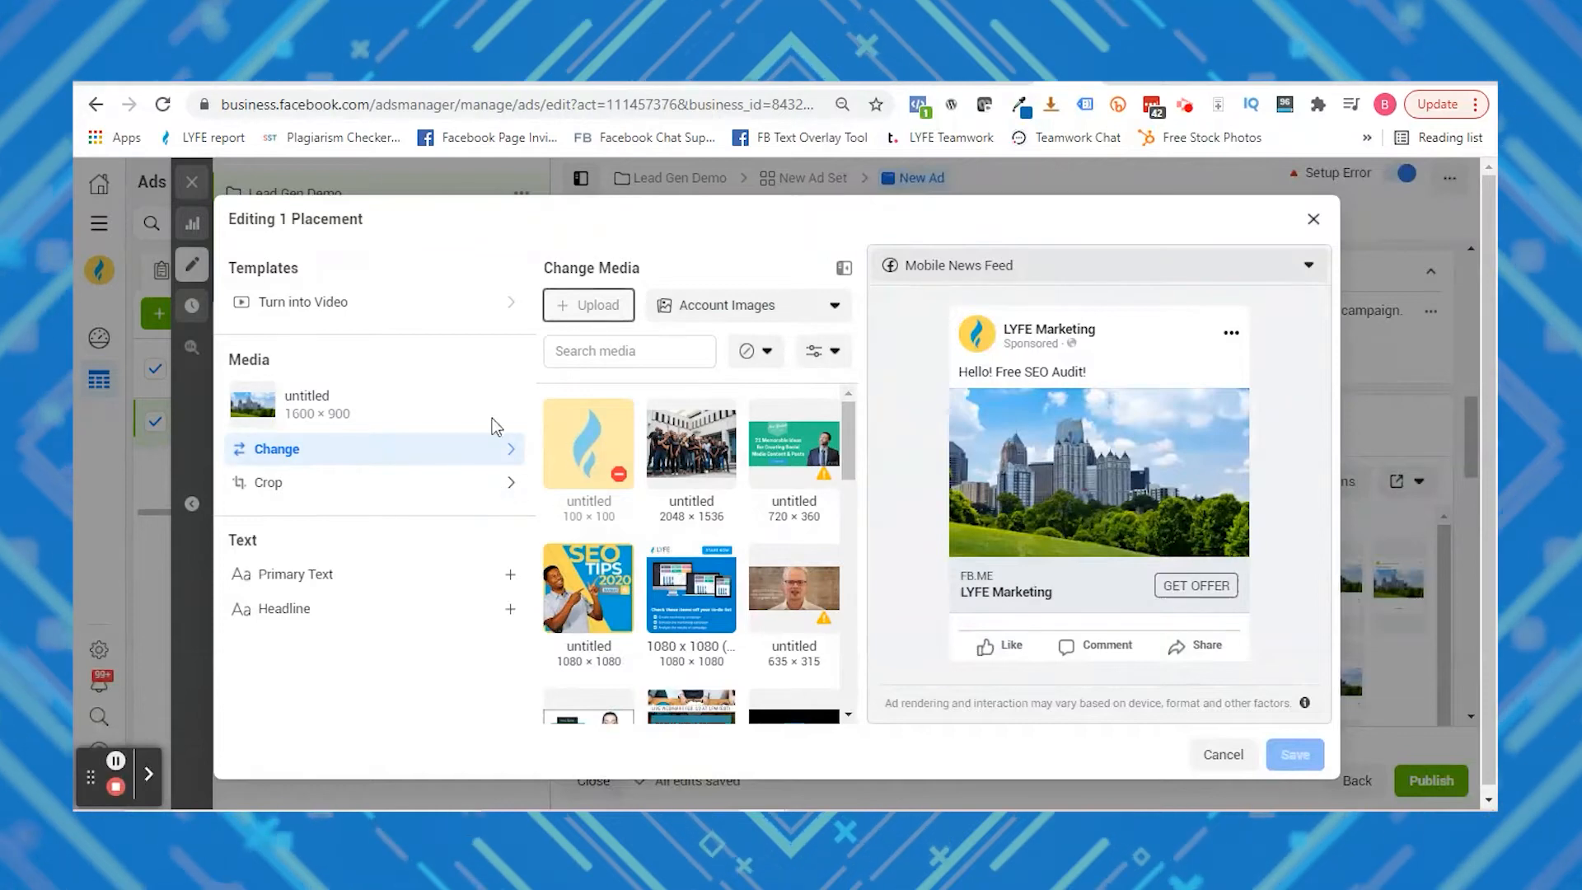
View the text options for the placement, including its headline, and leave the placement editor without saving
{"action": "left_click", "coordinate": [360, 593]}
{"action": "left_click", "coordinate": [372, 616]}
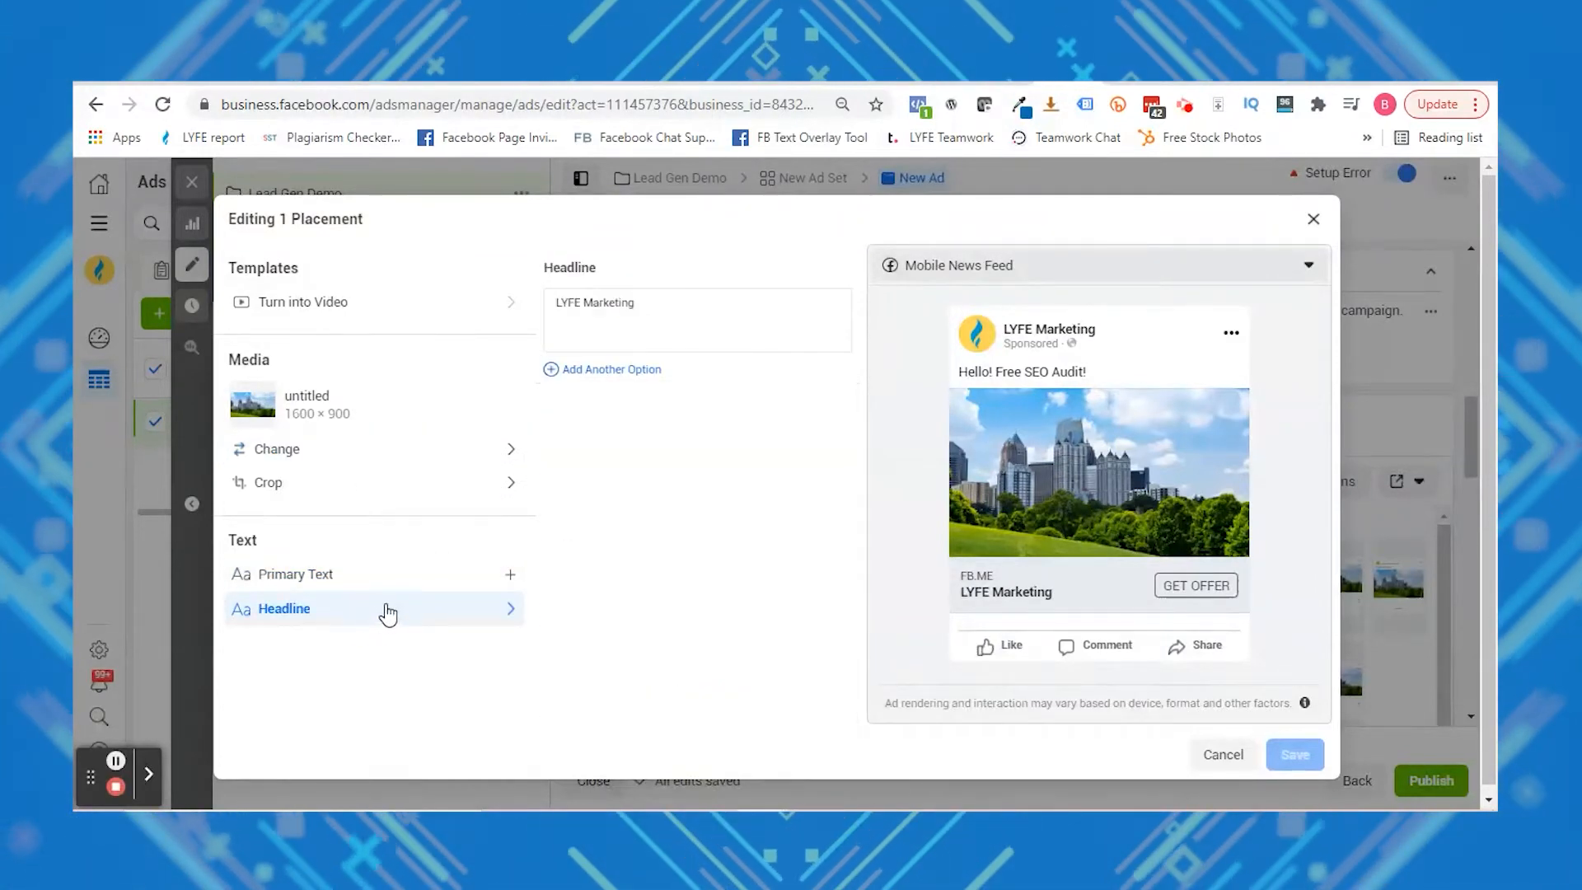
{"action": "left_click", "coordinate": [1219, 754]}
{"action": "left_click", "coordinate": [941, 370]}
{"action": "left_click", "coordinate": [941, 430]}
{"action": "left_click", "coordinate": [940, 431]}
{"action": "left_click", "coordinate": [943, 497]}
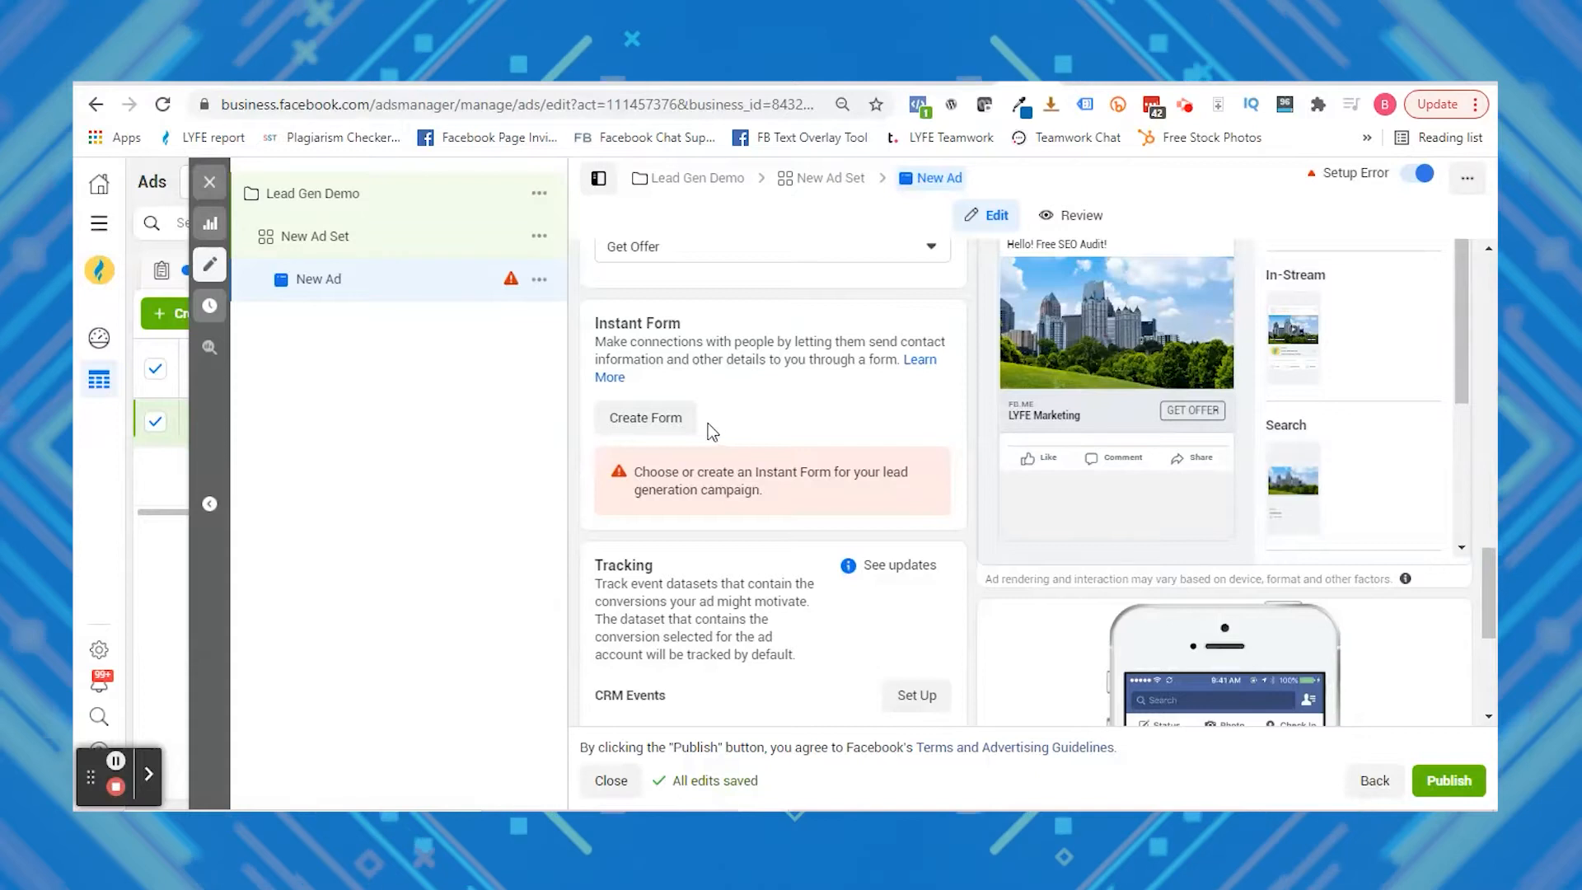
Create a new instant form for the ad and name it "Lead Gen Demo"
{"action": "left_click", "coordinate": [669, 420]}
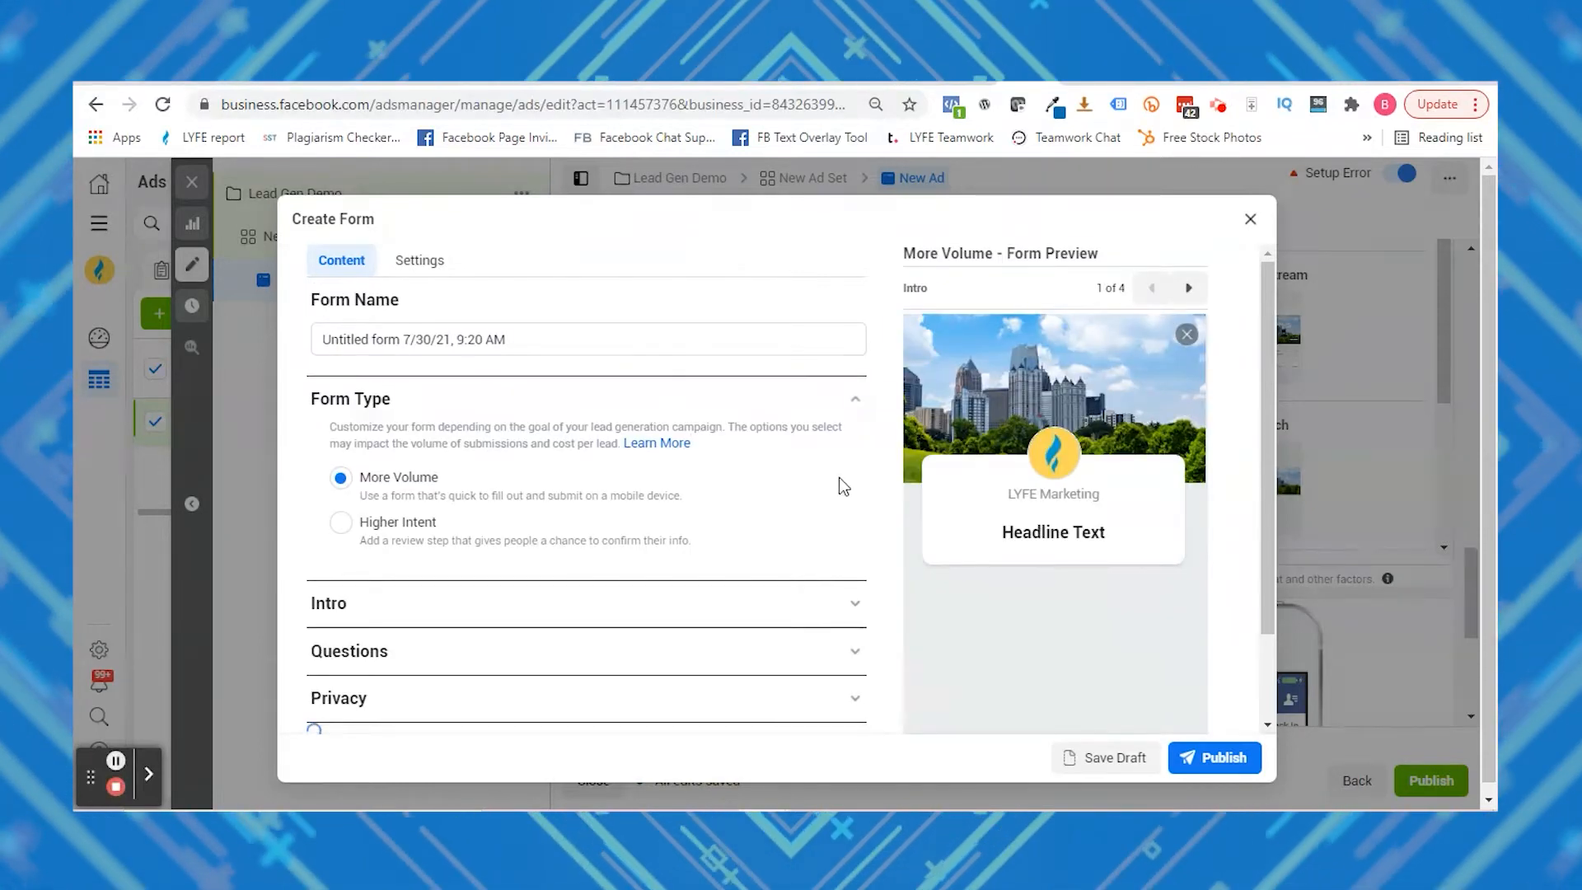
{"action": "triple_click", "coordinate": [478, 345]}
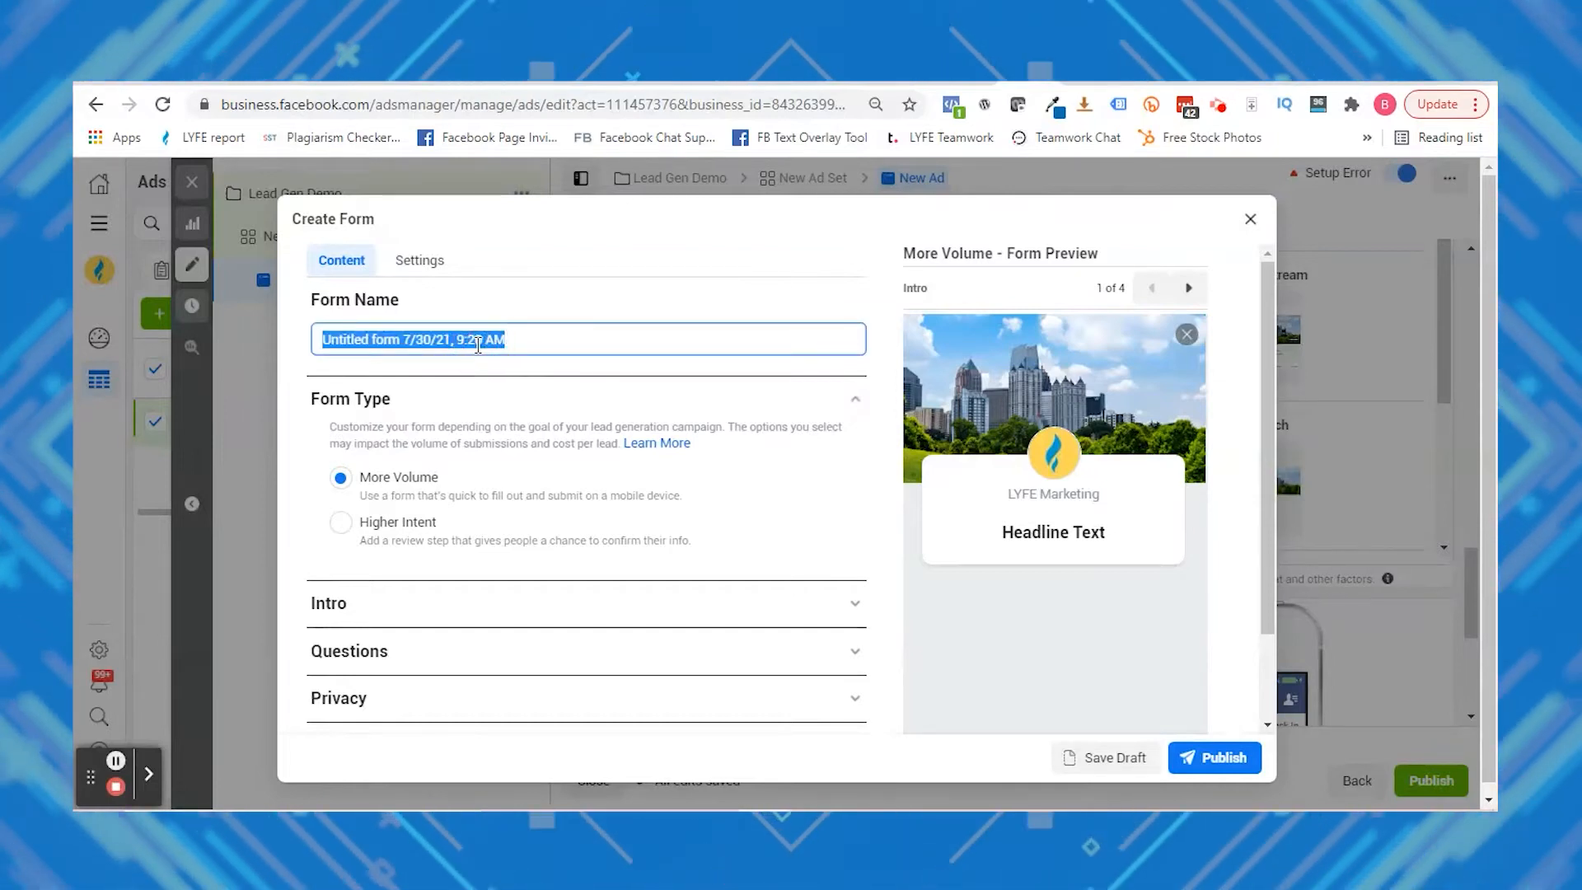
{"action": "type", "text": "L"}
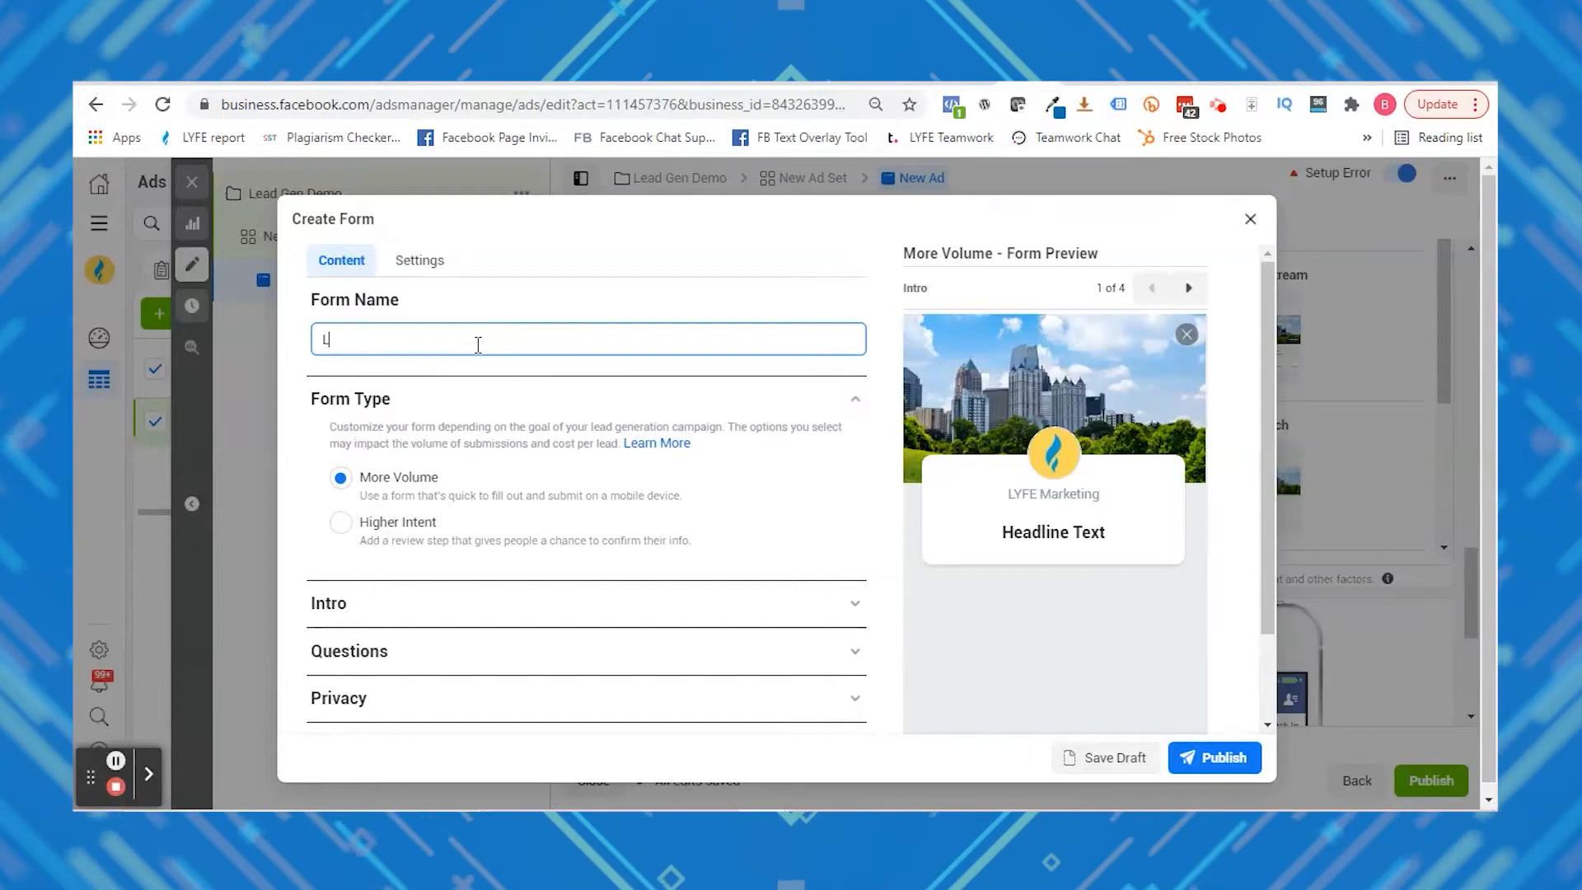
{"action": "type", "text": "ead Gen Demo"}
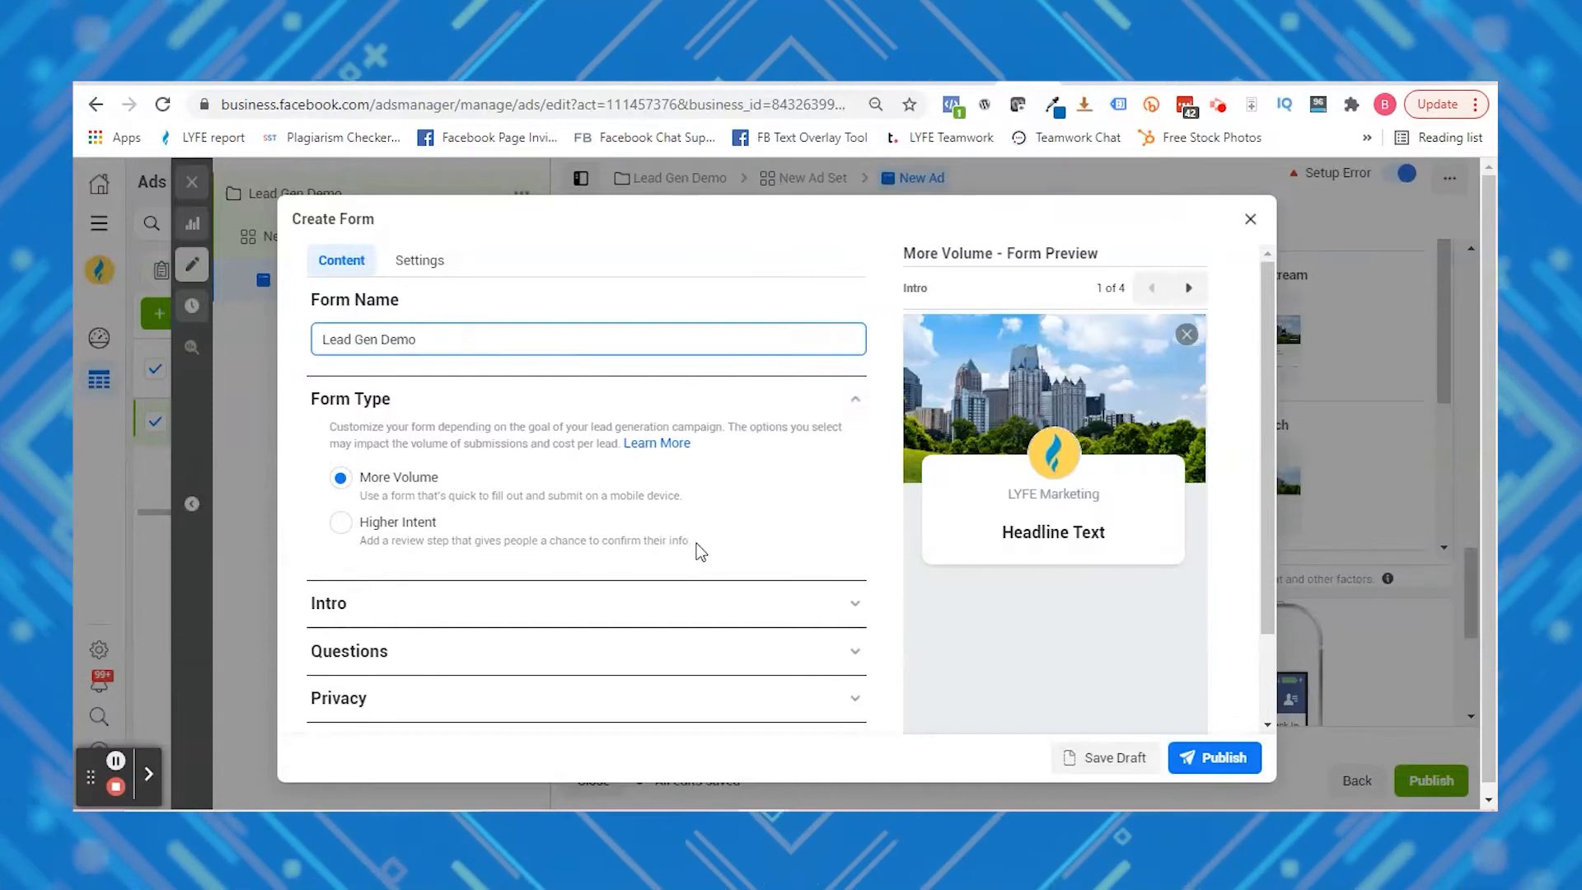
Set the greeting headline in the form's intro to "Free SEO Audit!"
{"action": "left_click", "coordinate": [859, 610]}
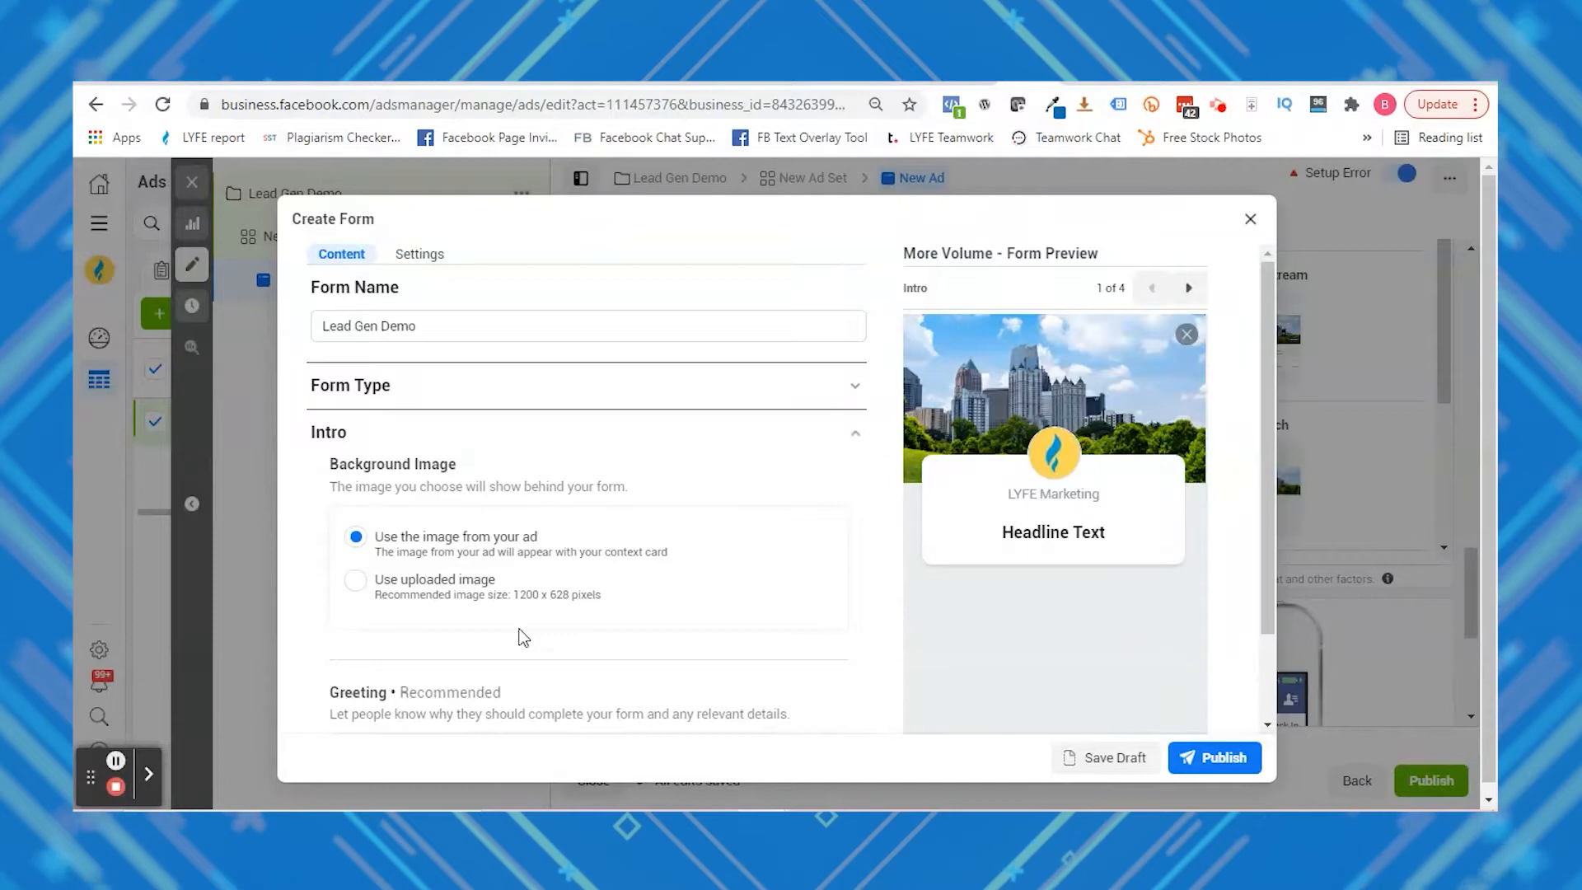
{"action": "scroll", "coordinate": [771, 579], "scroll_direction": "down", "scroll_amount": 3}
{"action": "left_click", "coordinate": [568, 579]}
{"action": "type", "text": "Free SEO Audit!"}
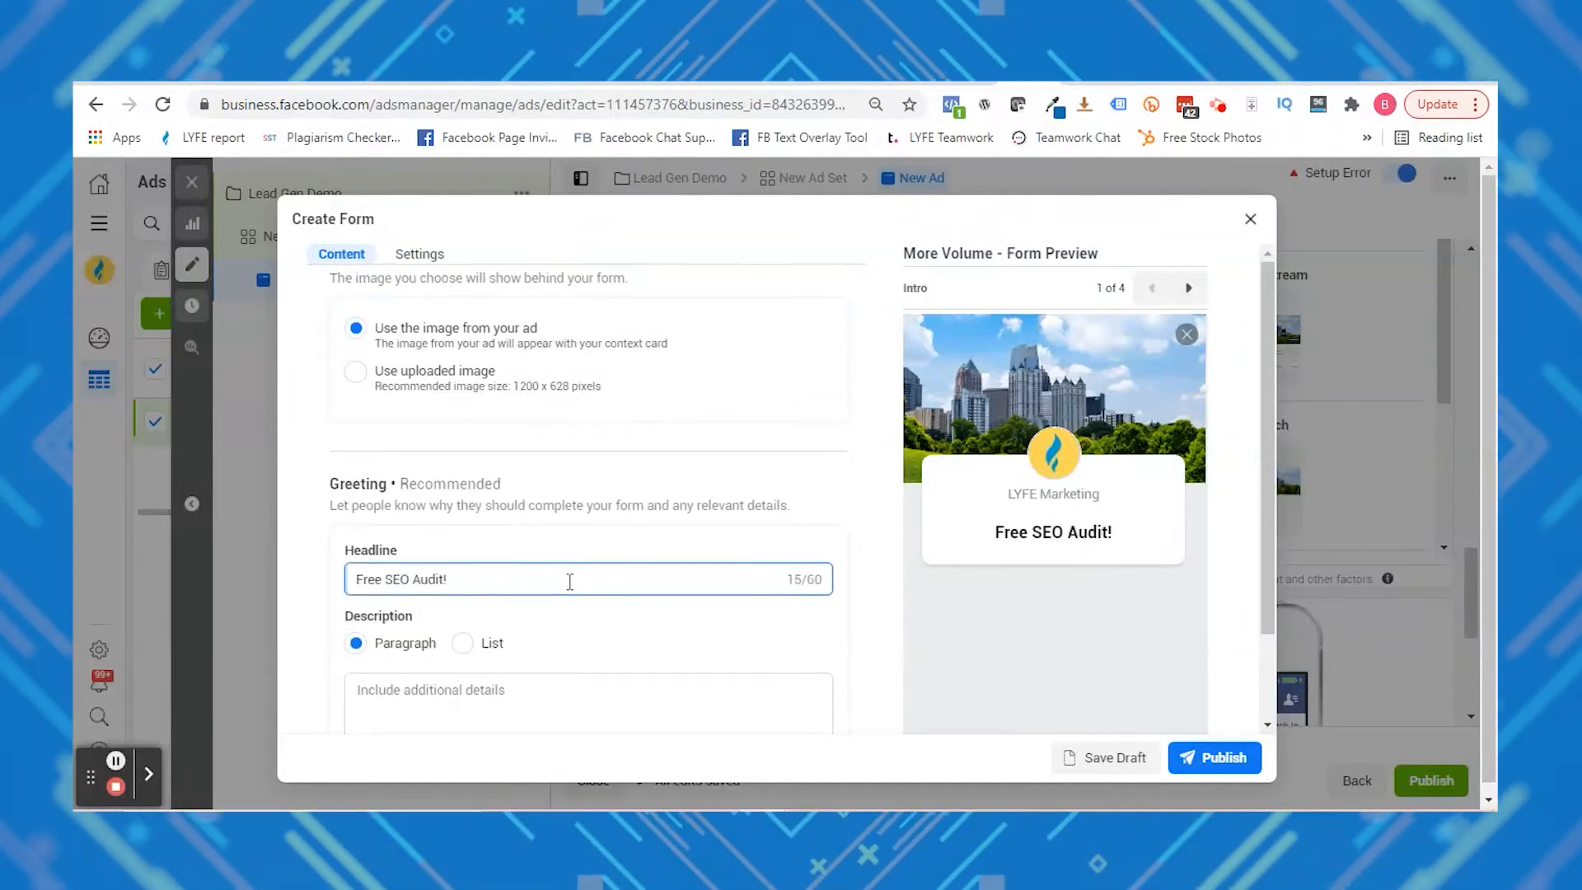
Try formatting the greeting description as a list with "Hello" as the first two items
{"action": "scroll", "coordinate": [527, 569], "scroll_direction": "down", "scroll_amount": 2}
{"action": "left_click", "coordinate": [464, 539]}
{"action": "left_click", "coordinate": [473, 584]}
{"action": "type", "text": "Hello"}
{"action": "left_click", "coordinate": [463, 616]}
{"action": "type", "text": "Hello"}
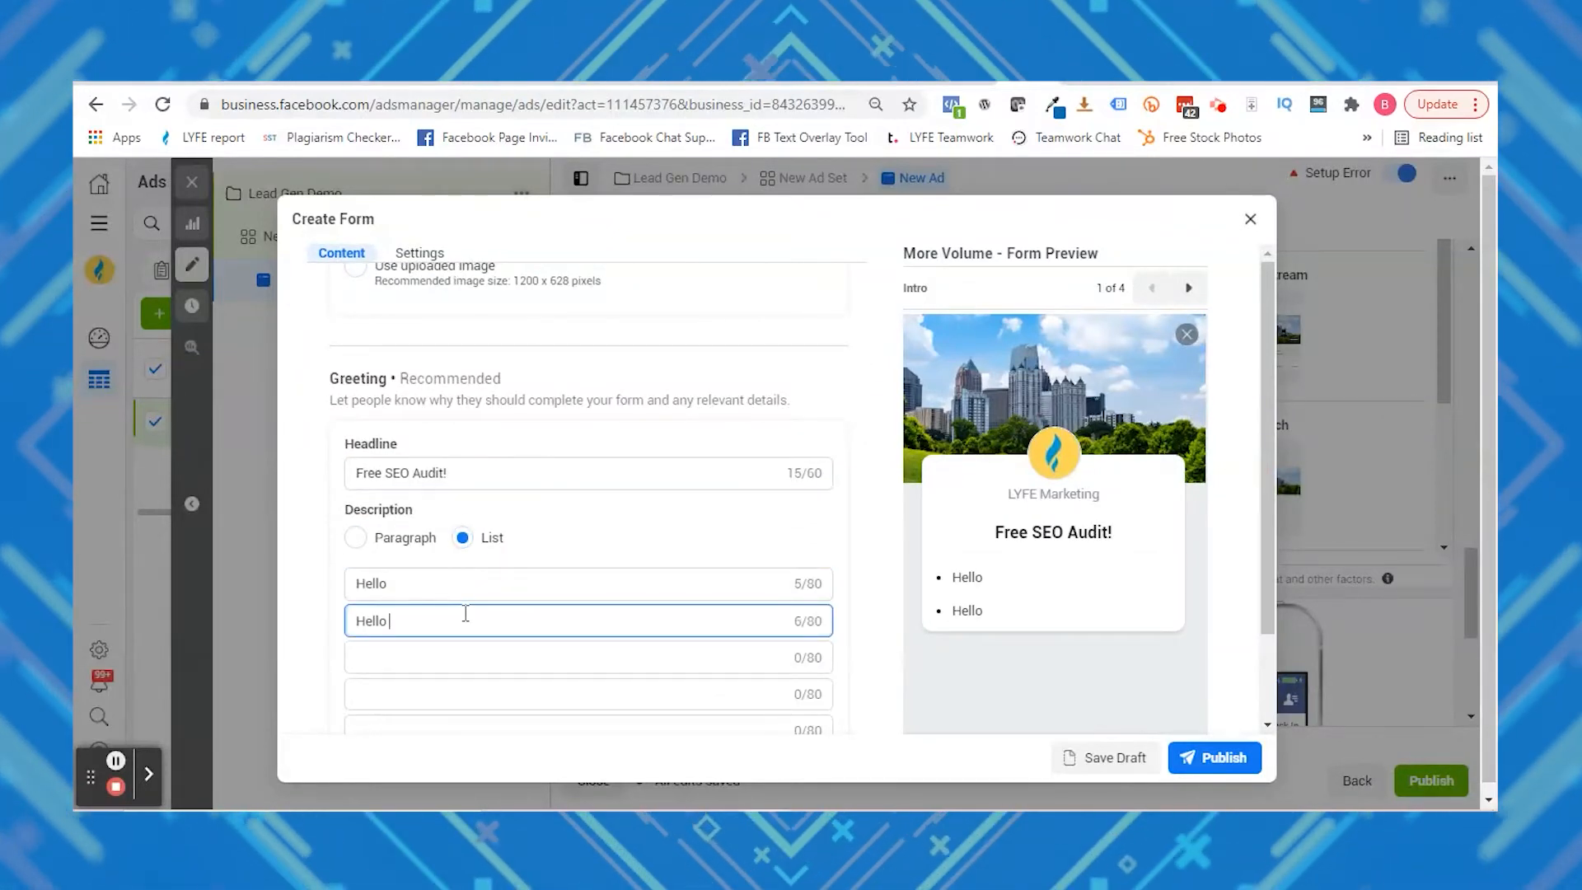
Make the greeting description a paragraph reading "Get a free SEO audit on your website when you complete this form!"
{"action": "left_click", "coordinate": [398, 538]}
{"action": "left_click", "coordinate": [470, 613]}
{"action": "type", "text": "Get a"}
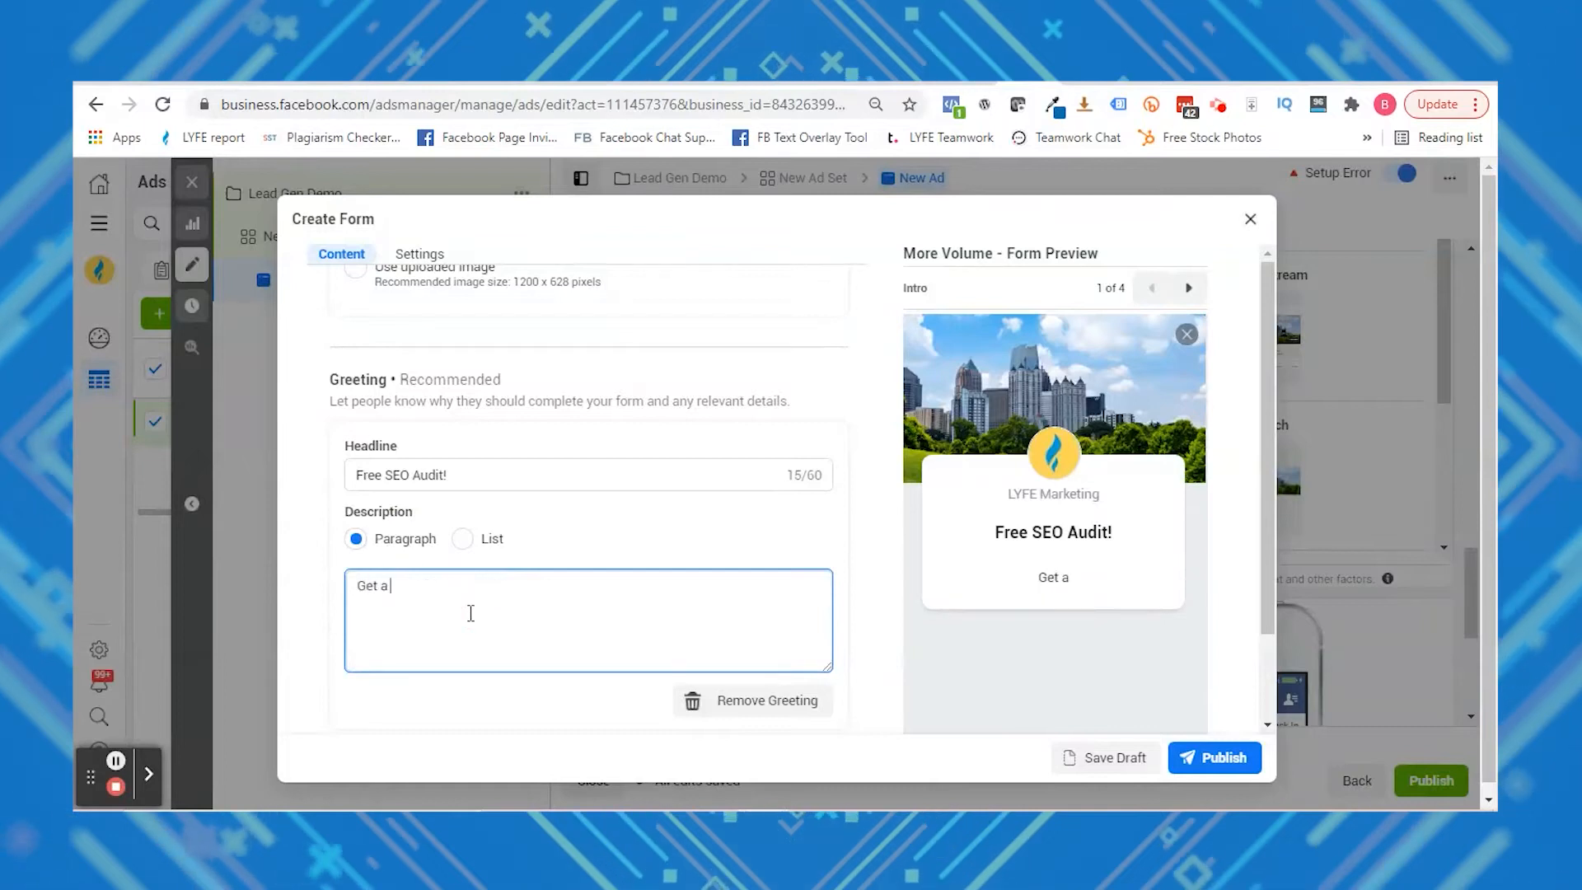
{"action": "type", "text": " free SEO audit on your website when you complete this form!"}
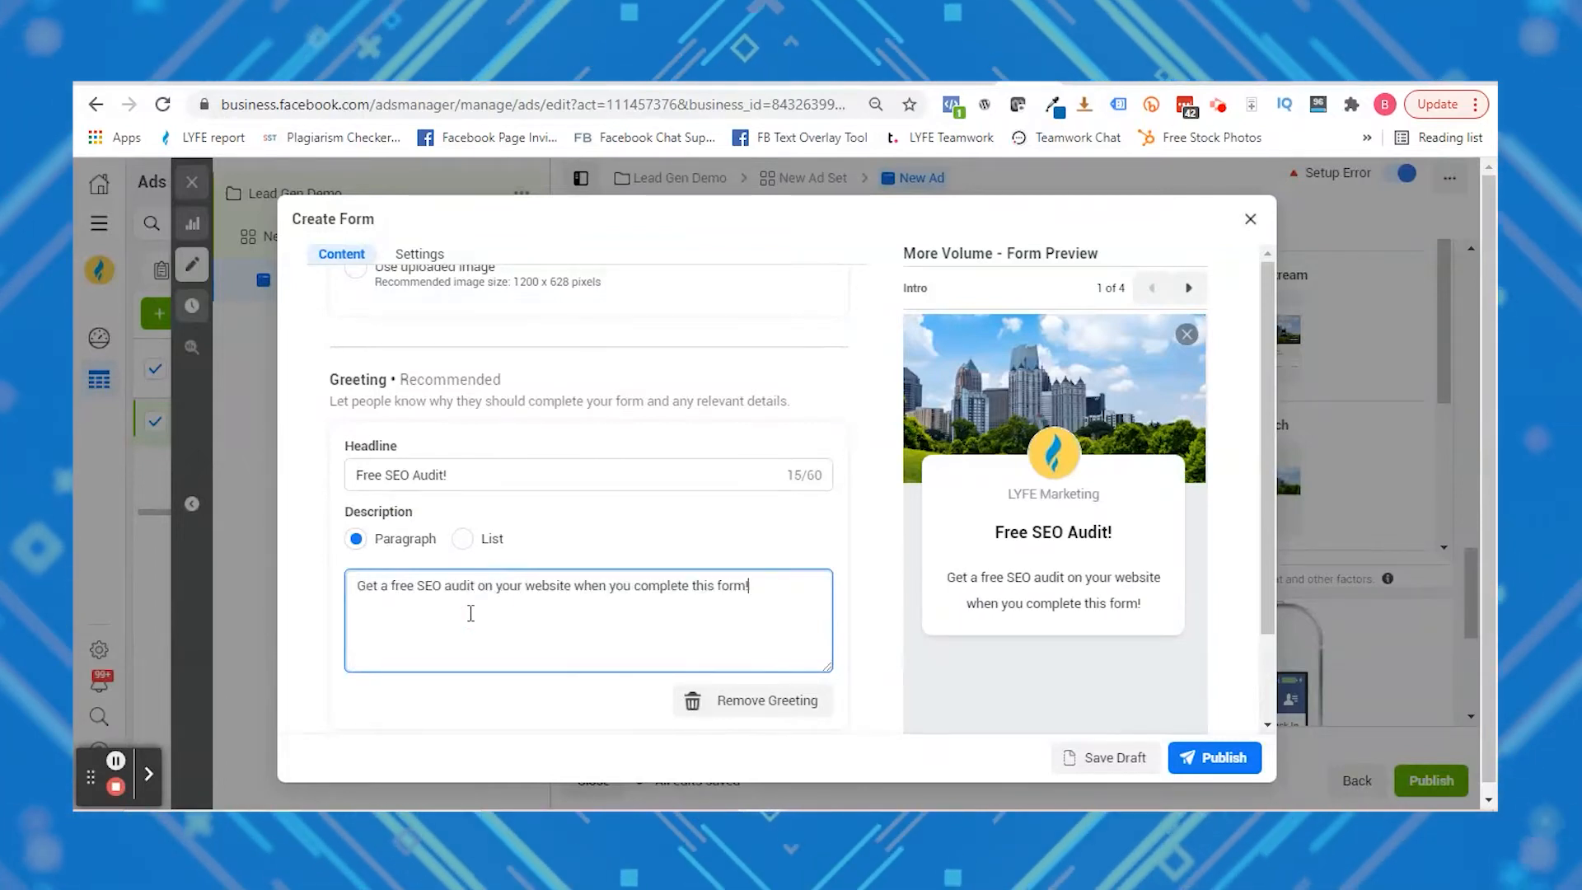
Add a short answer custom question to the form asking "What industry are you in?"
{"action": "scroll", "coordinate": [789, 519], "scroll_direction": "down", "scroll_amount": 2}
{"action": "left_click", "coordinate": [853, 613]}
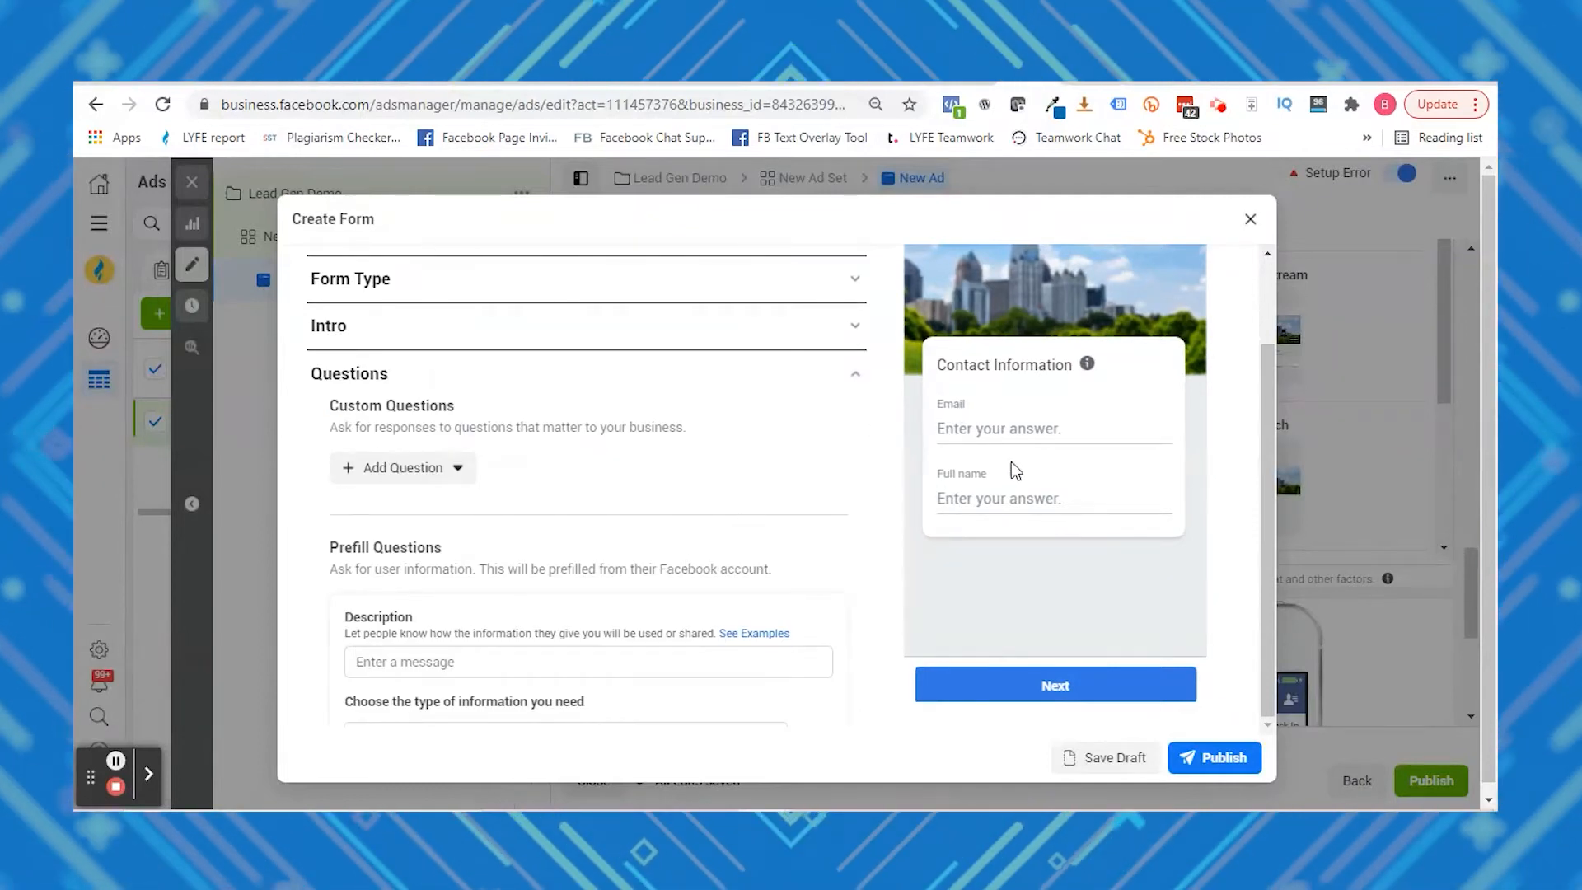
{"action": "left_click", "coordinate": [468, 469]}
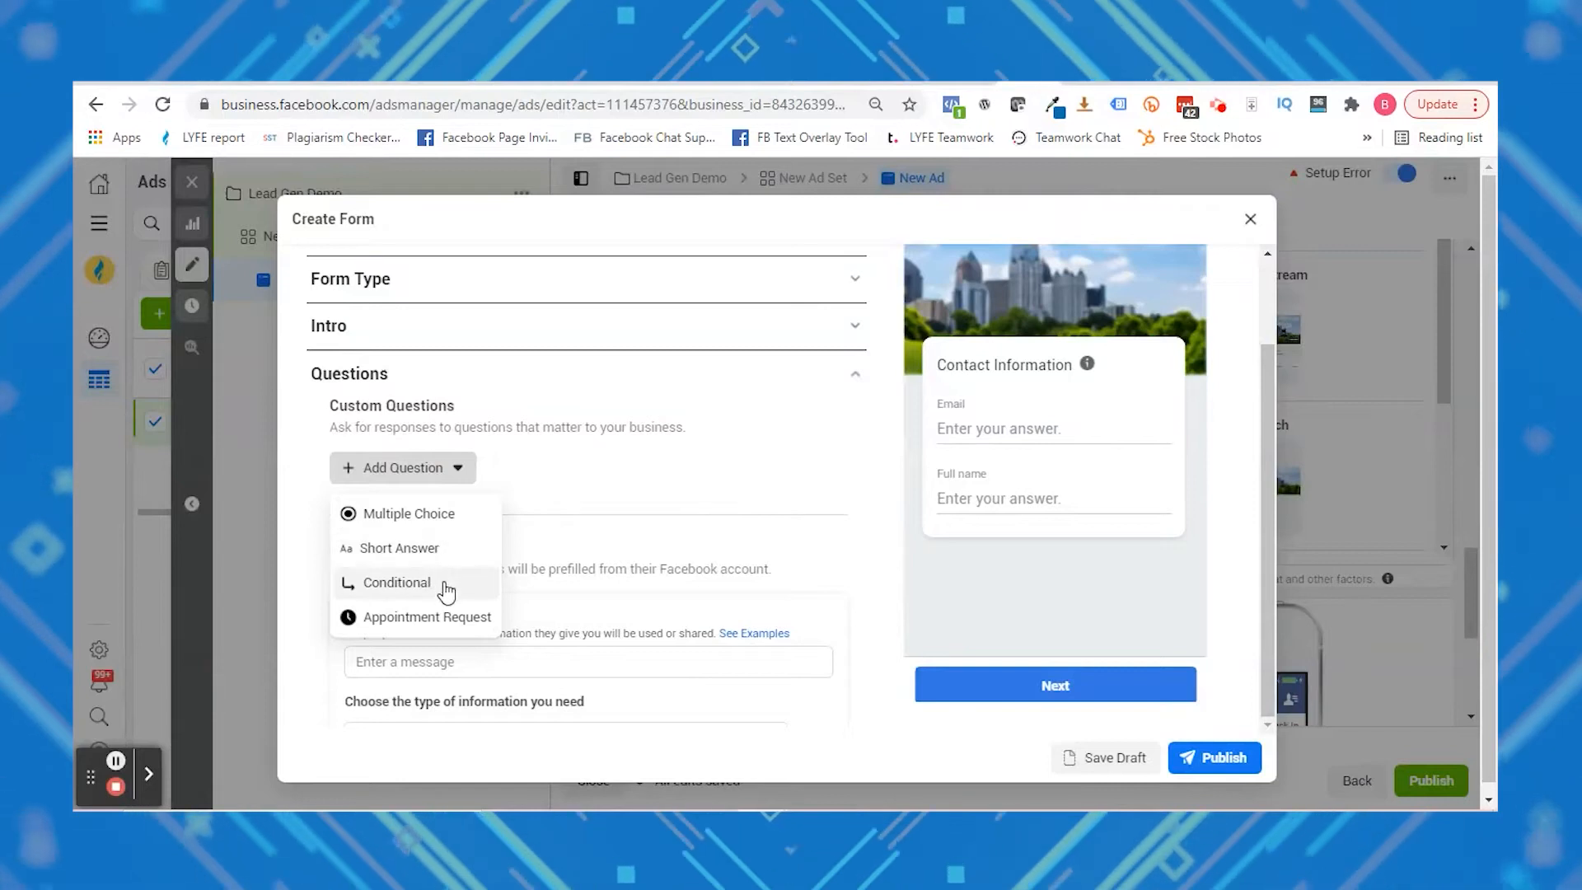
{"action": "left_click", "coordinate": [454, 525]}
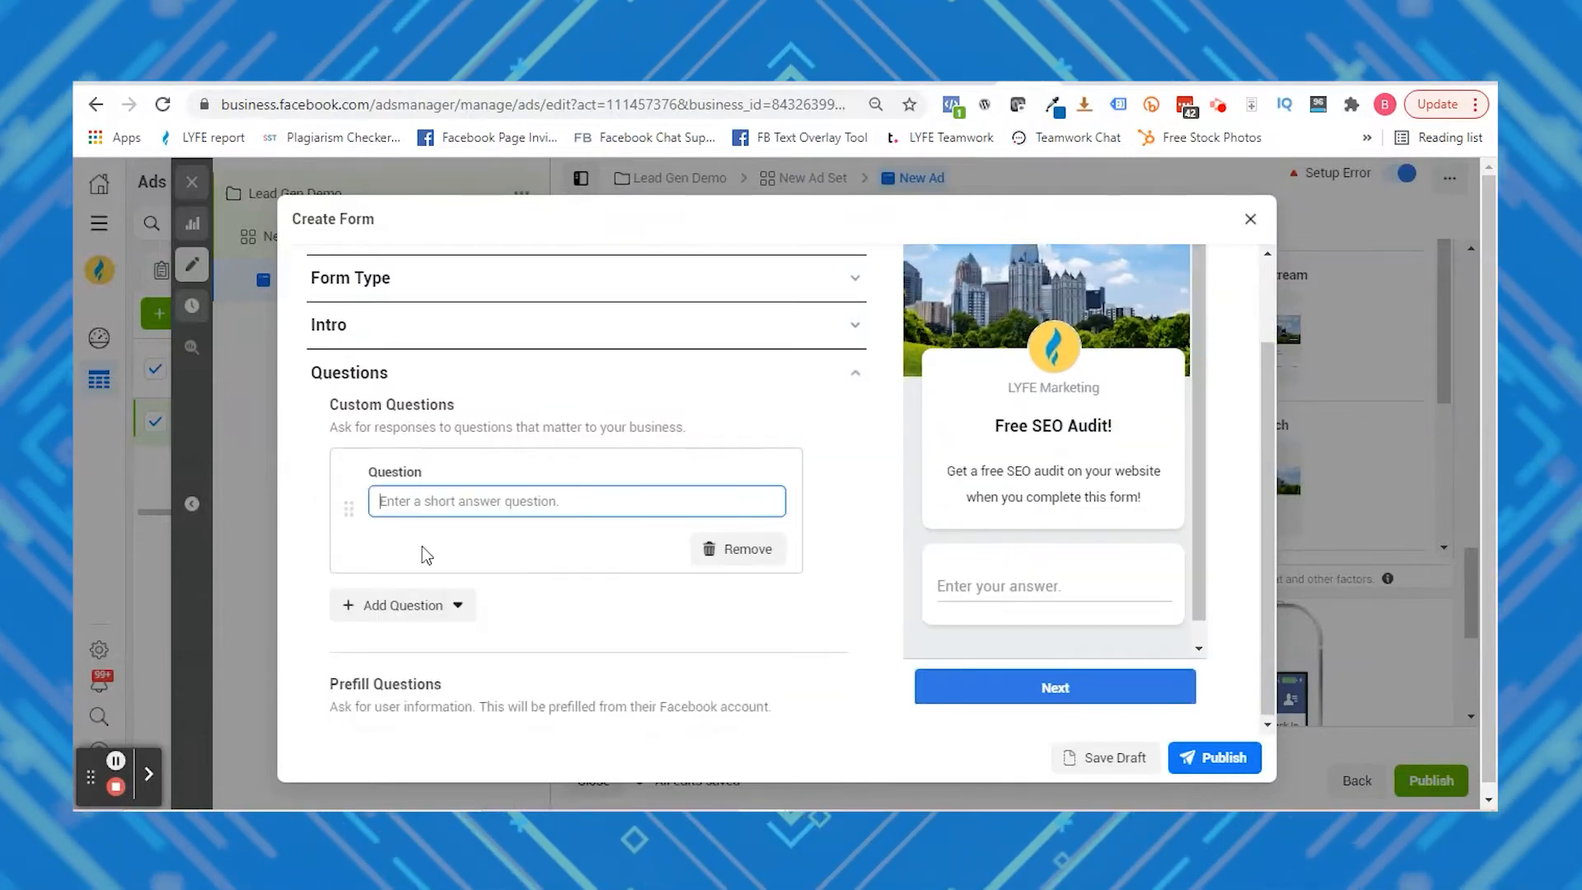
{"action": "type", "text": "What industry are you in?"}
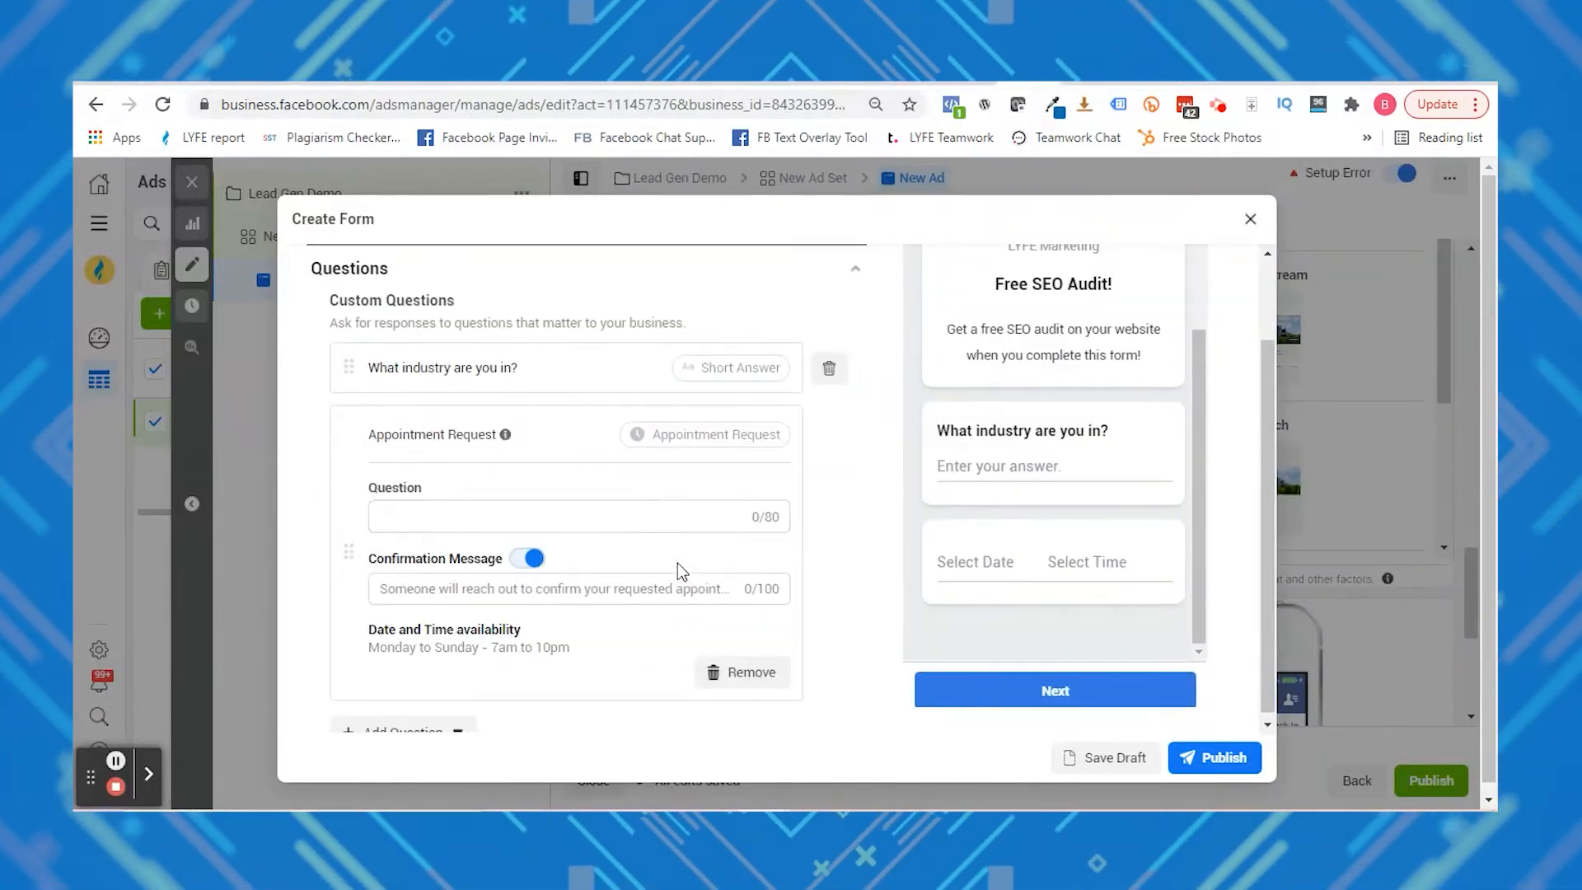
Give the appointment request the question "Schedule A Time To Talk" and the confirmation message "Thank you! We will reach out to you shortly!"
{"action": "scroll", "coordinate": [569, 409], "scroll_direction": "down", "scroll_amount": 1}
{"action": "left_click", "coordinate": [569, 409]}
{"action": "type", "text": "Schedule A Time To Talk"}
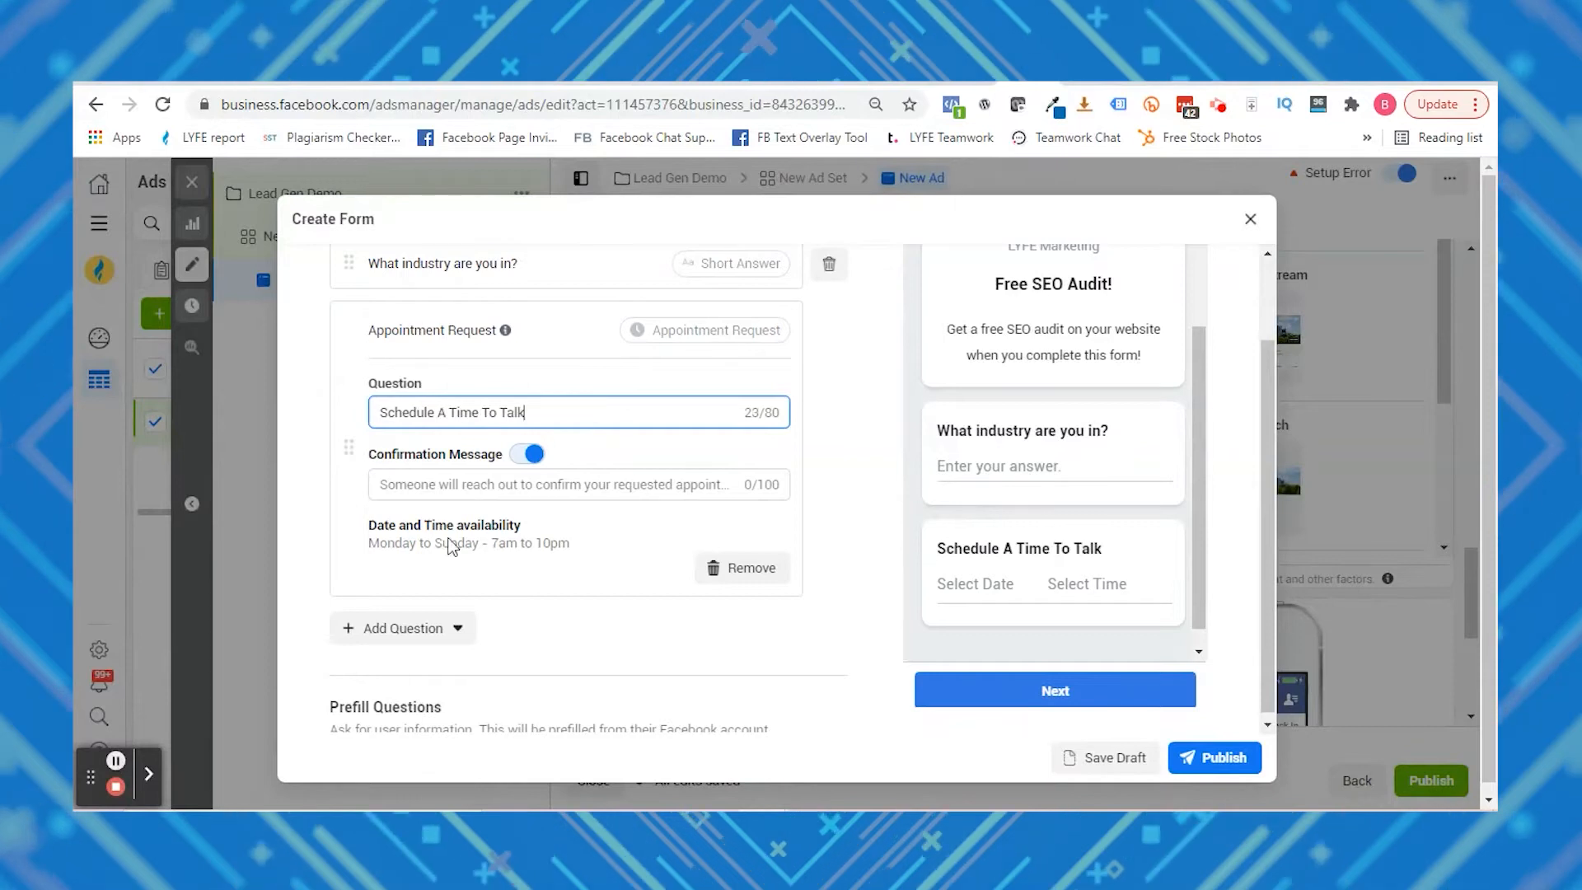
{"action": "left_click", "coordinate": [559, 488]}
{"action": "type", "text": "Thank you! We will reach out to you shortly!"}
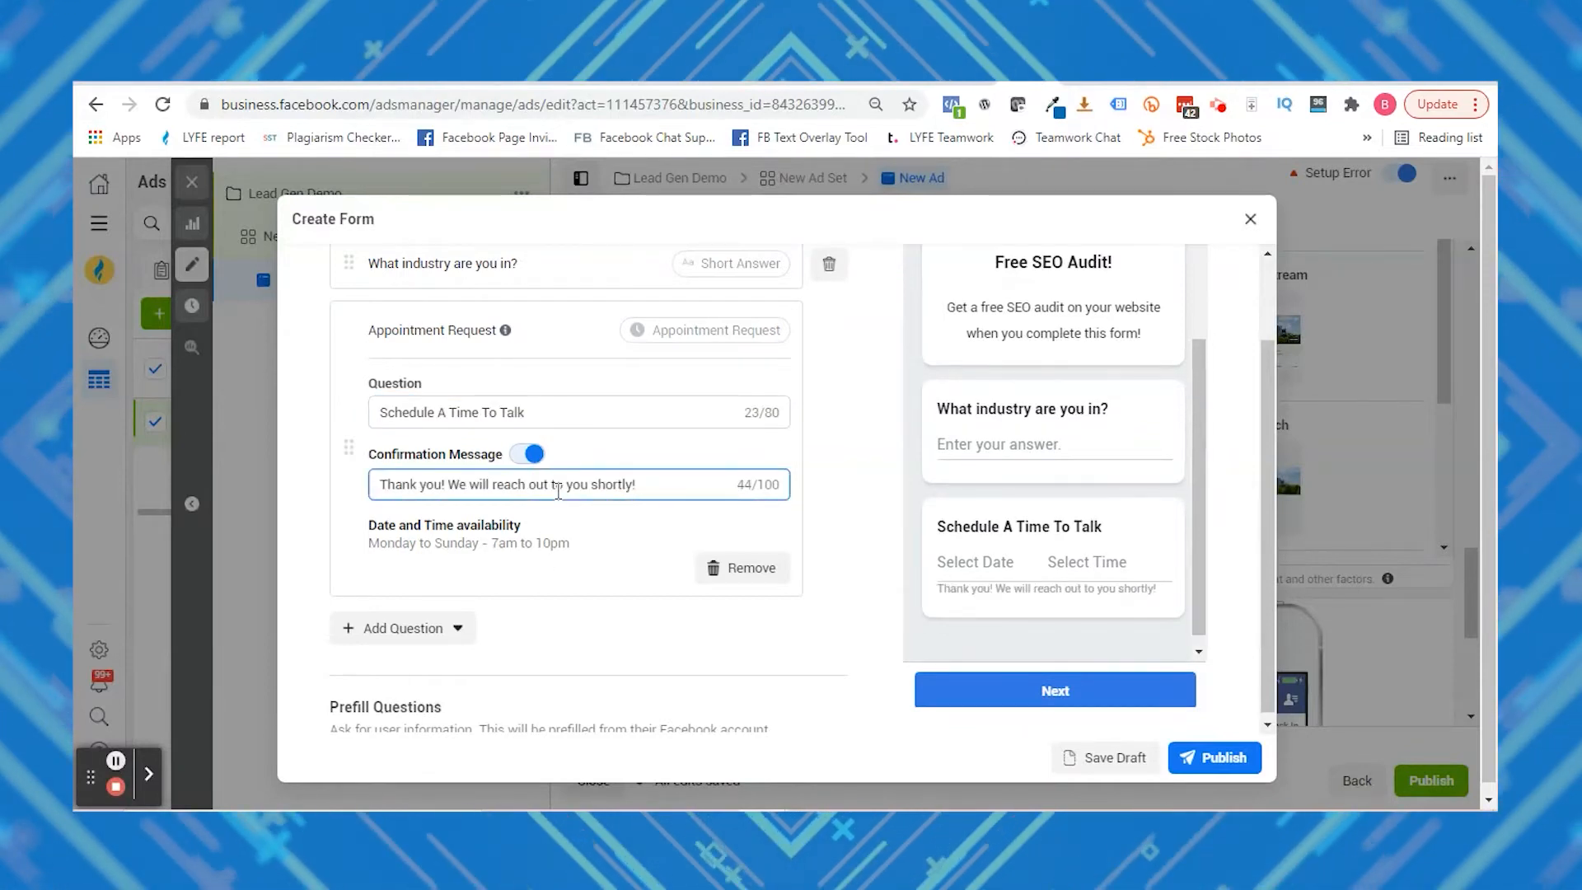
Set the prefill questions description to "Your information will remain confidential with us."
{"action": "scroll", "coordinate": [556, 552], "scroll_direction": "down", "scroll_amount": 5}
{"action": "left_click", "coordinate": [575, 459]}
{"action": "type", "text": "We"}
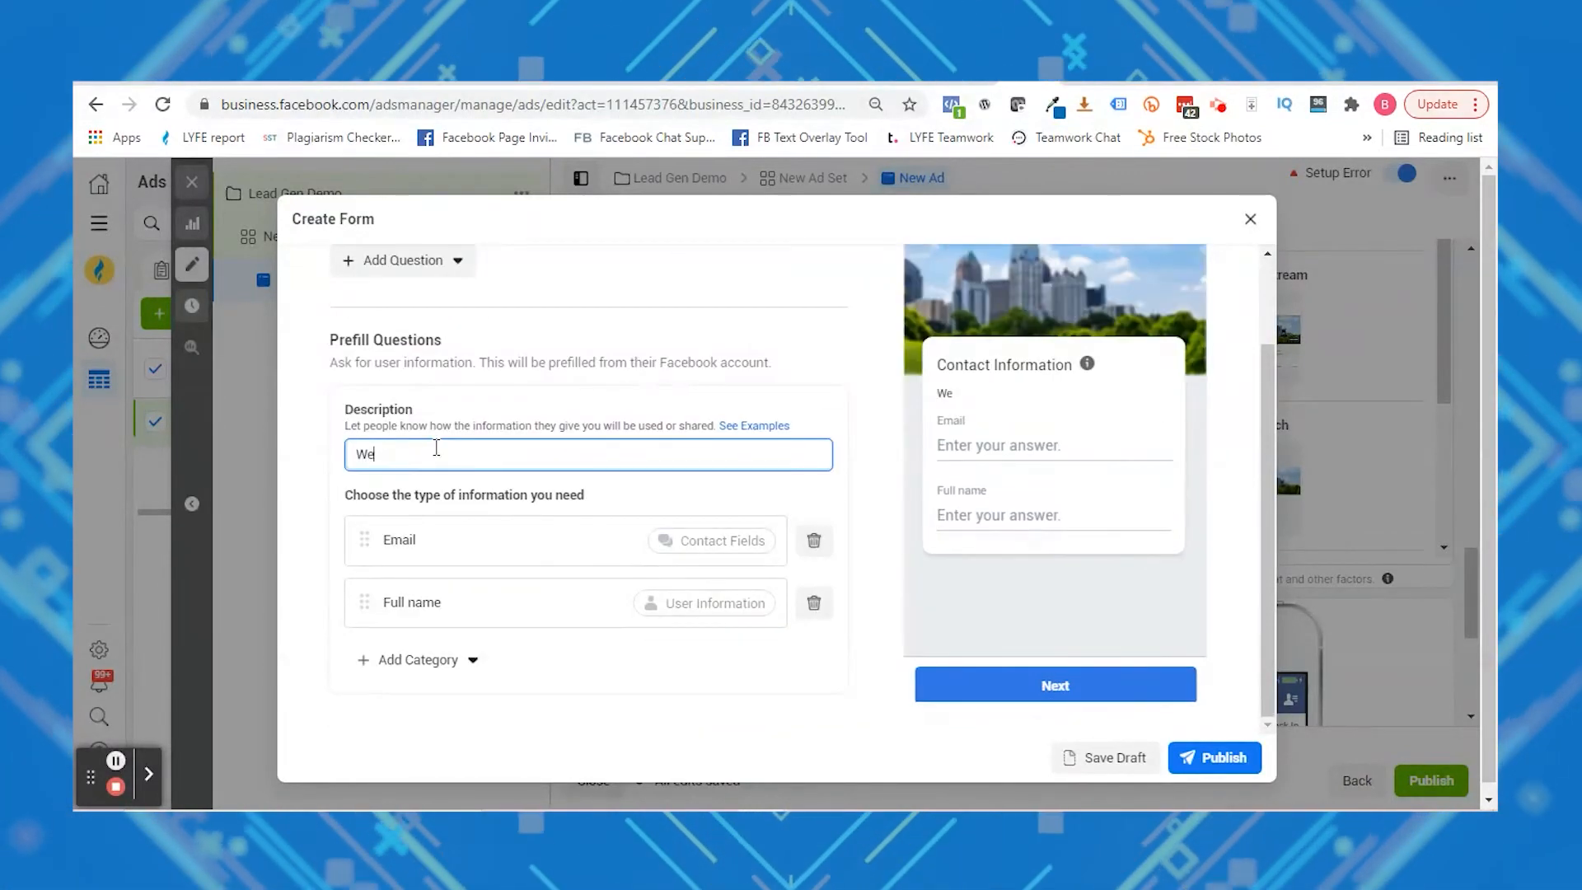
{"action": "type", "text": " will not share your information wi"}
{"action": "key", "text": "ctrl+a"}
{"action": "type", "text": "Your information will remain confidential with us."}
Add the phone number contact field to the information requested by the prefill questions
{"action": "left_click", "coordinate": [436, 660]}
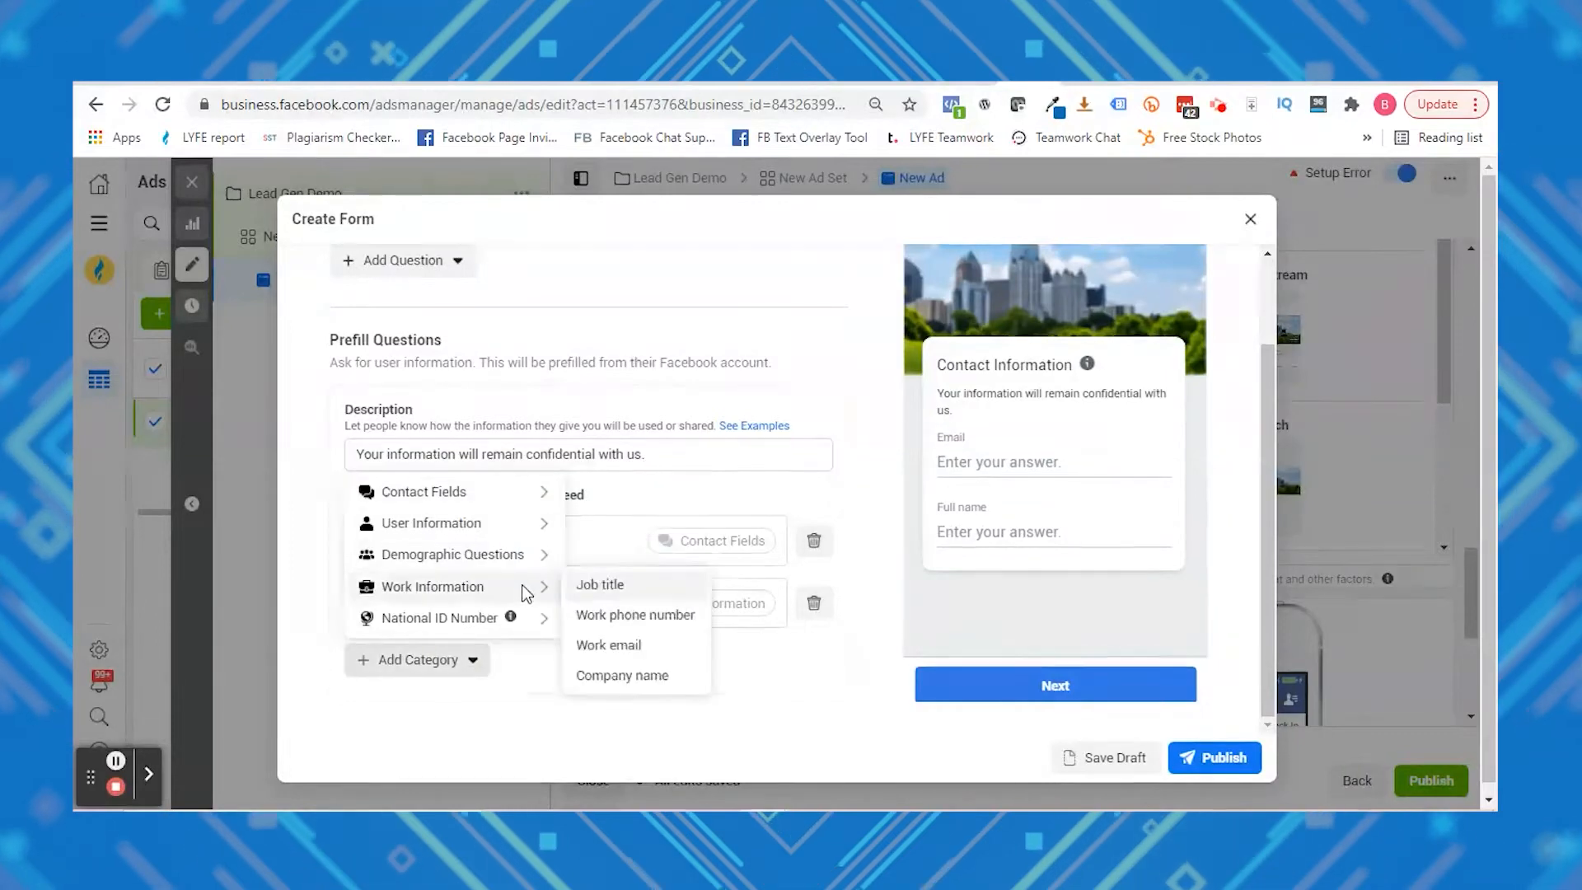
{"action": "mouse_move", "coordinate": [494, 491]}
{"action": "left_click", "coordinate": [618, 518]}
Try adding a custom disclaimer in the form's privacy section and remove it again
{"action": "scroll", "coordinate": [848, 656], "scroll_direction": "down", "scroll_amount": 2}
{"action": "left_click", "coordinate": [848, 656]}
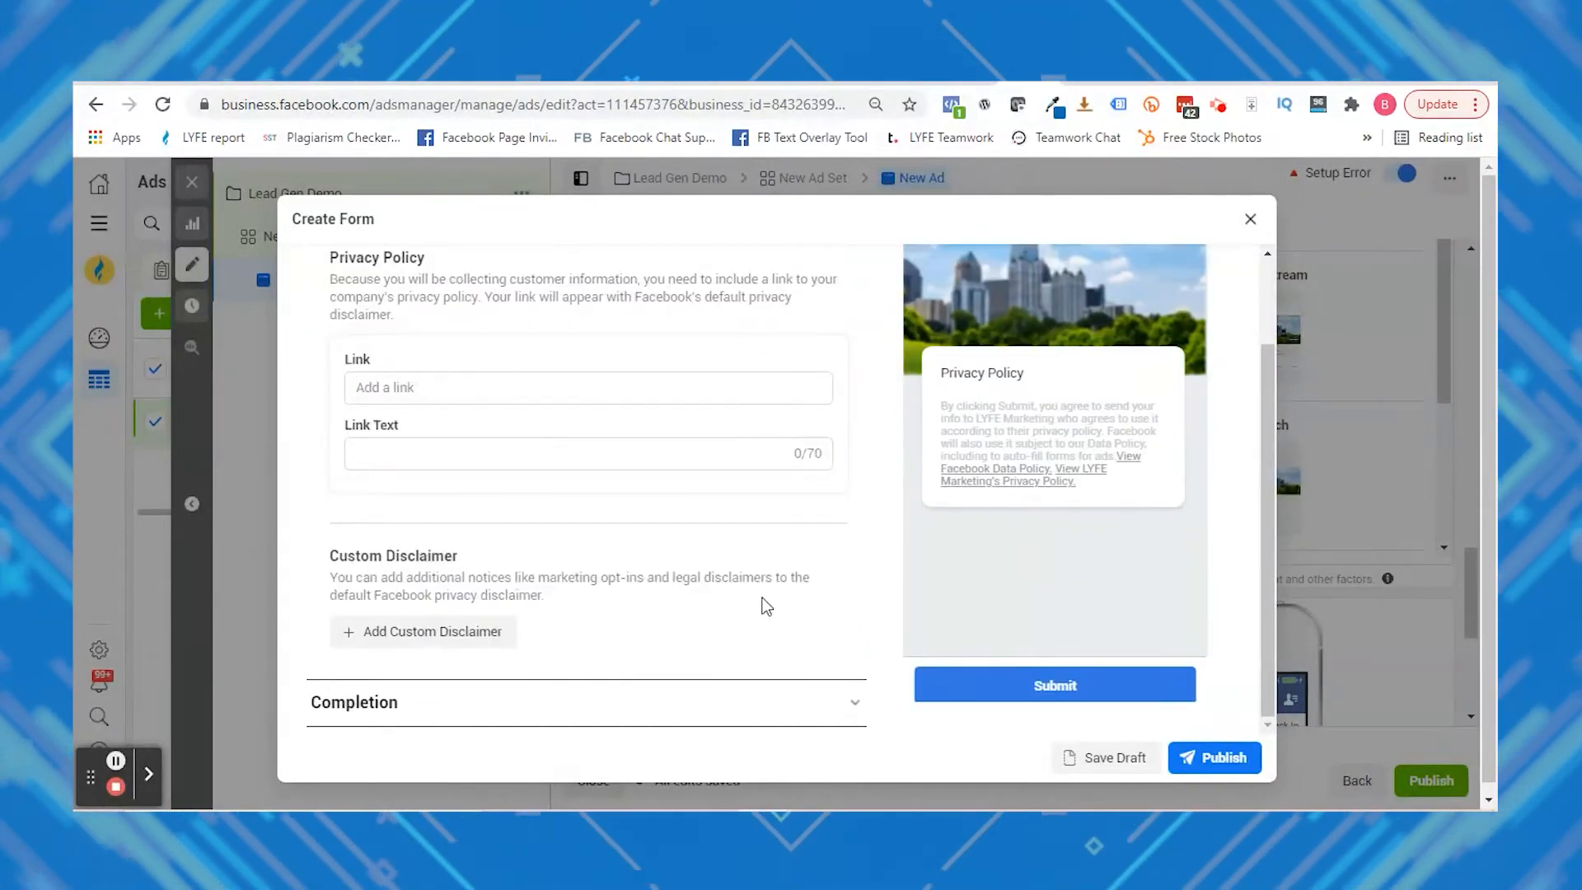
{"action": "scroll", "coordinate": [733, 580], "scroll_direction": "down", "scroll_amount": 2}
{"action": "left_click", "coordinate": [436, 629]}
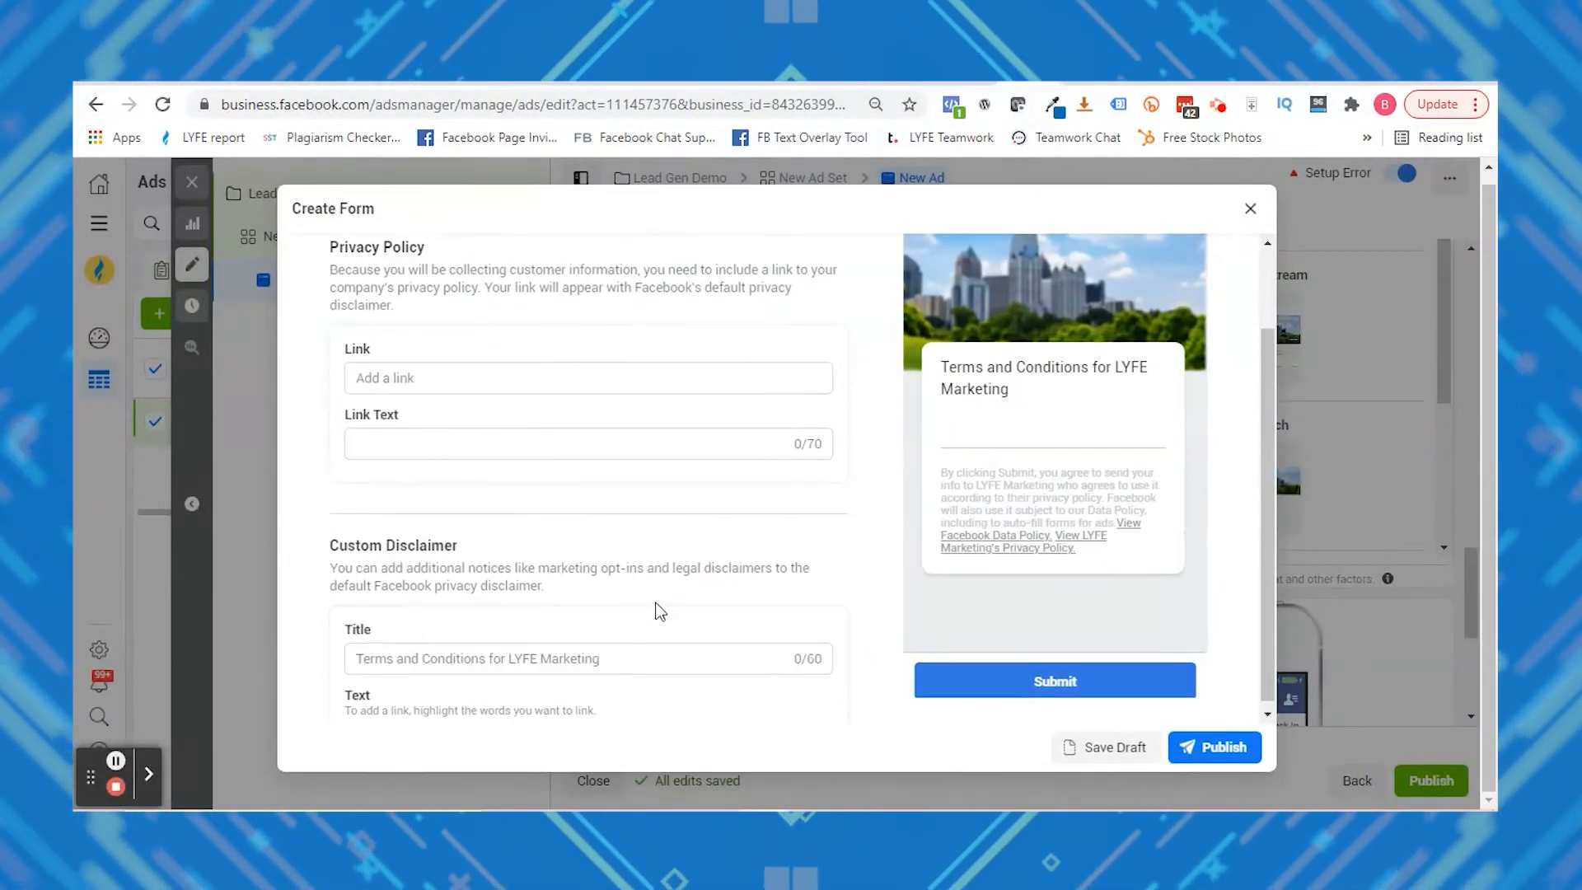
{"action": "scroll", "coordinate": [609, 589], "scroll_direction": "down", "scroll_amount": 3}
{"action": "left_click", "coordinate": [758, 651]}
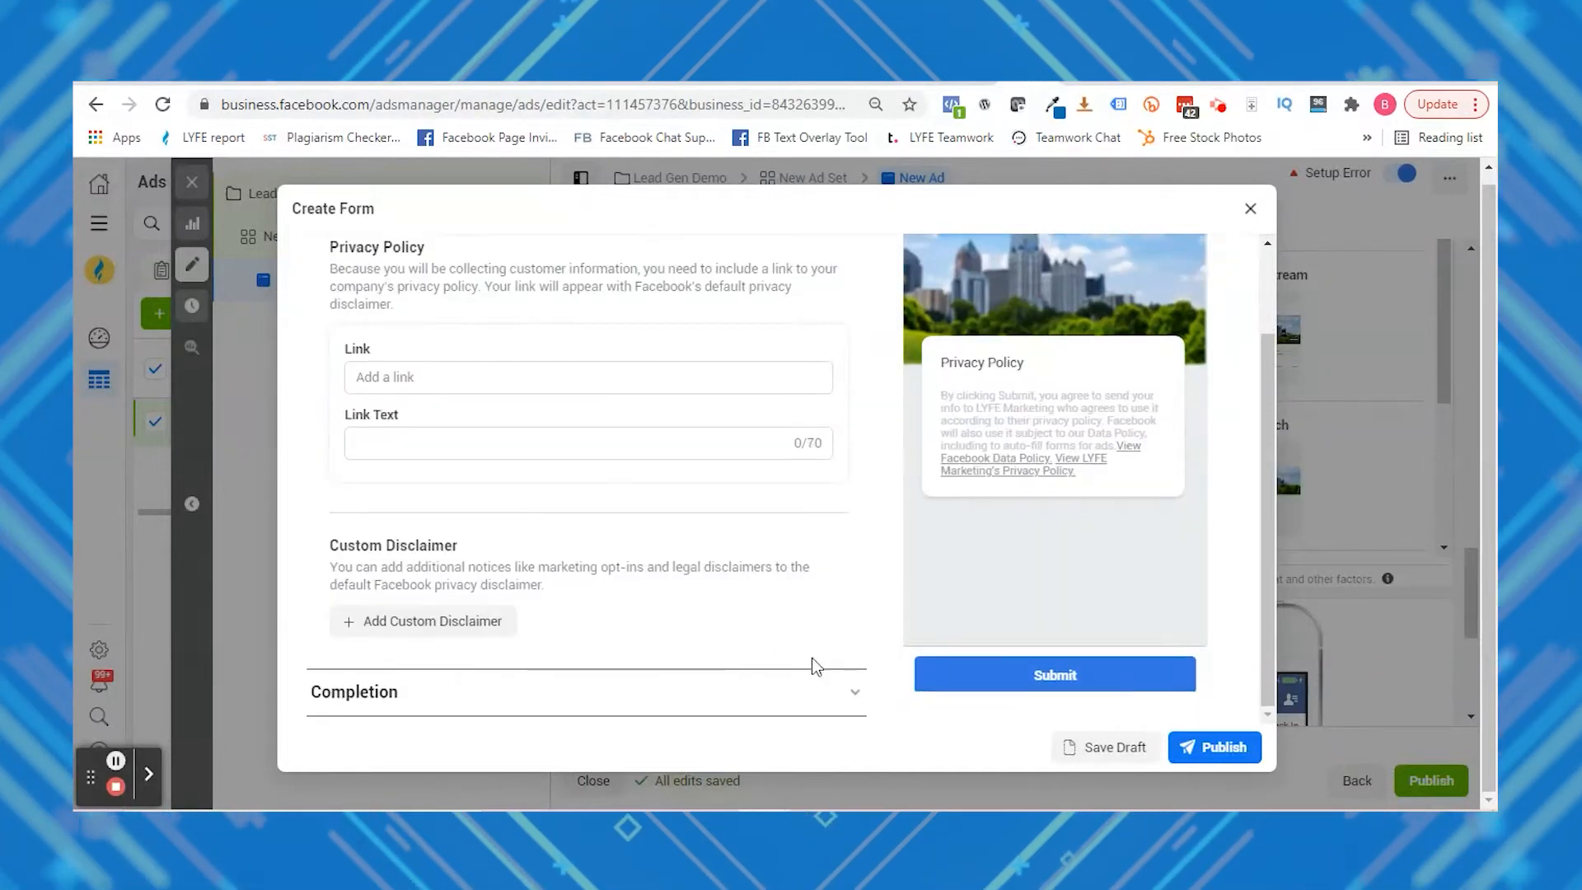
{"action": "left_click", "coordinate": [848, 694]}
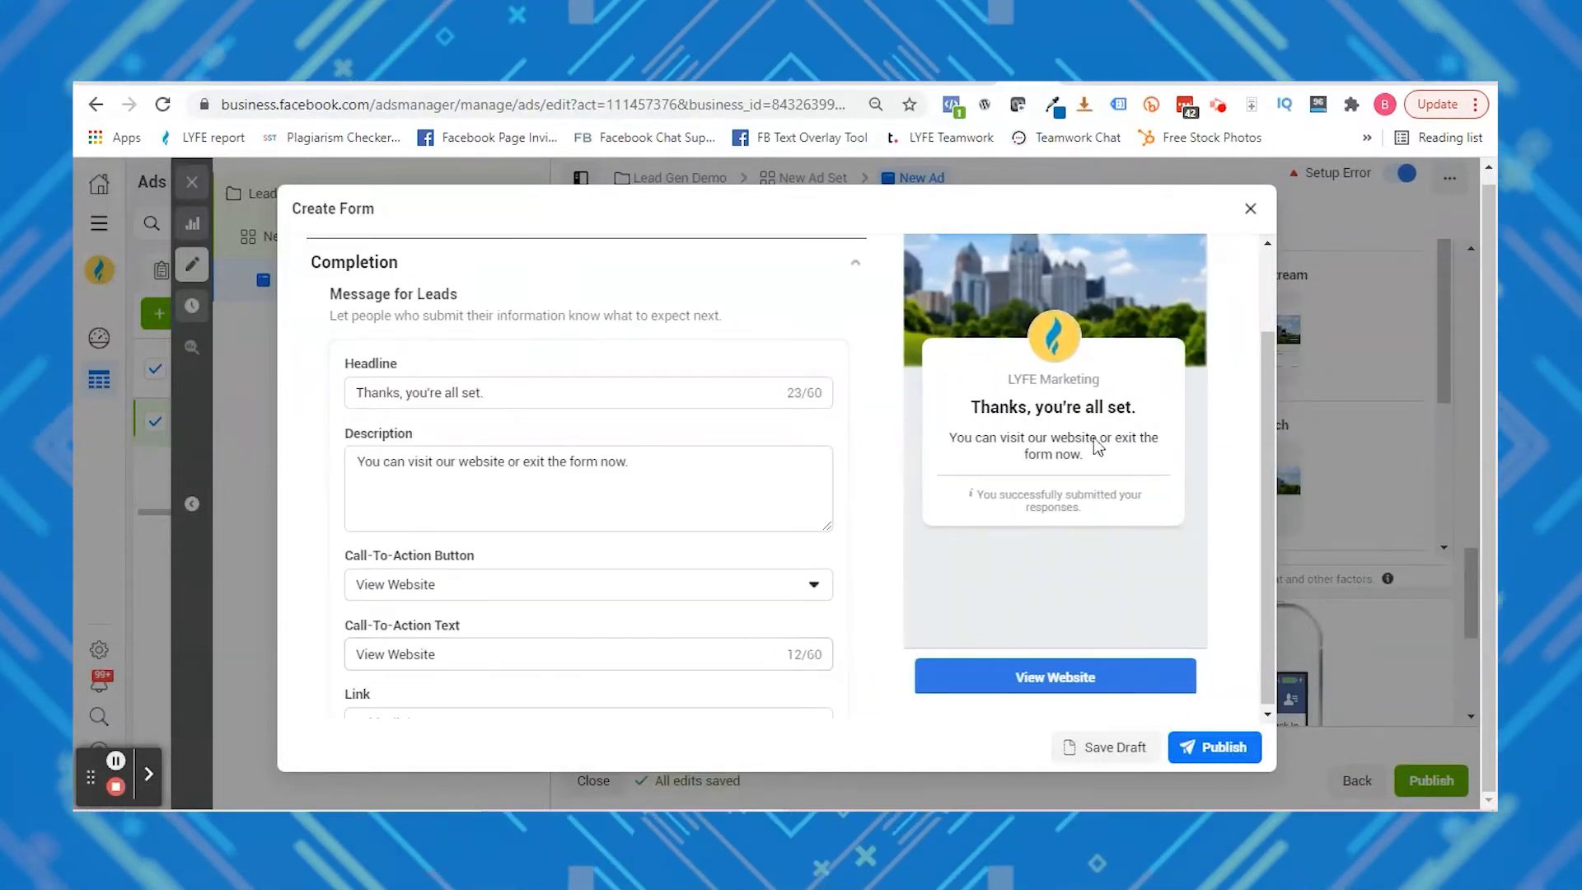
{"action": "scroll", "coordinate": [653, 581], "scroll_direction": "down", "scroll_amount": 1}
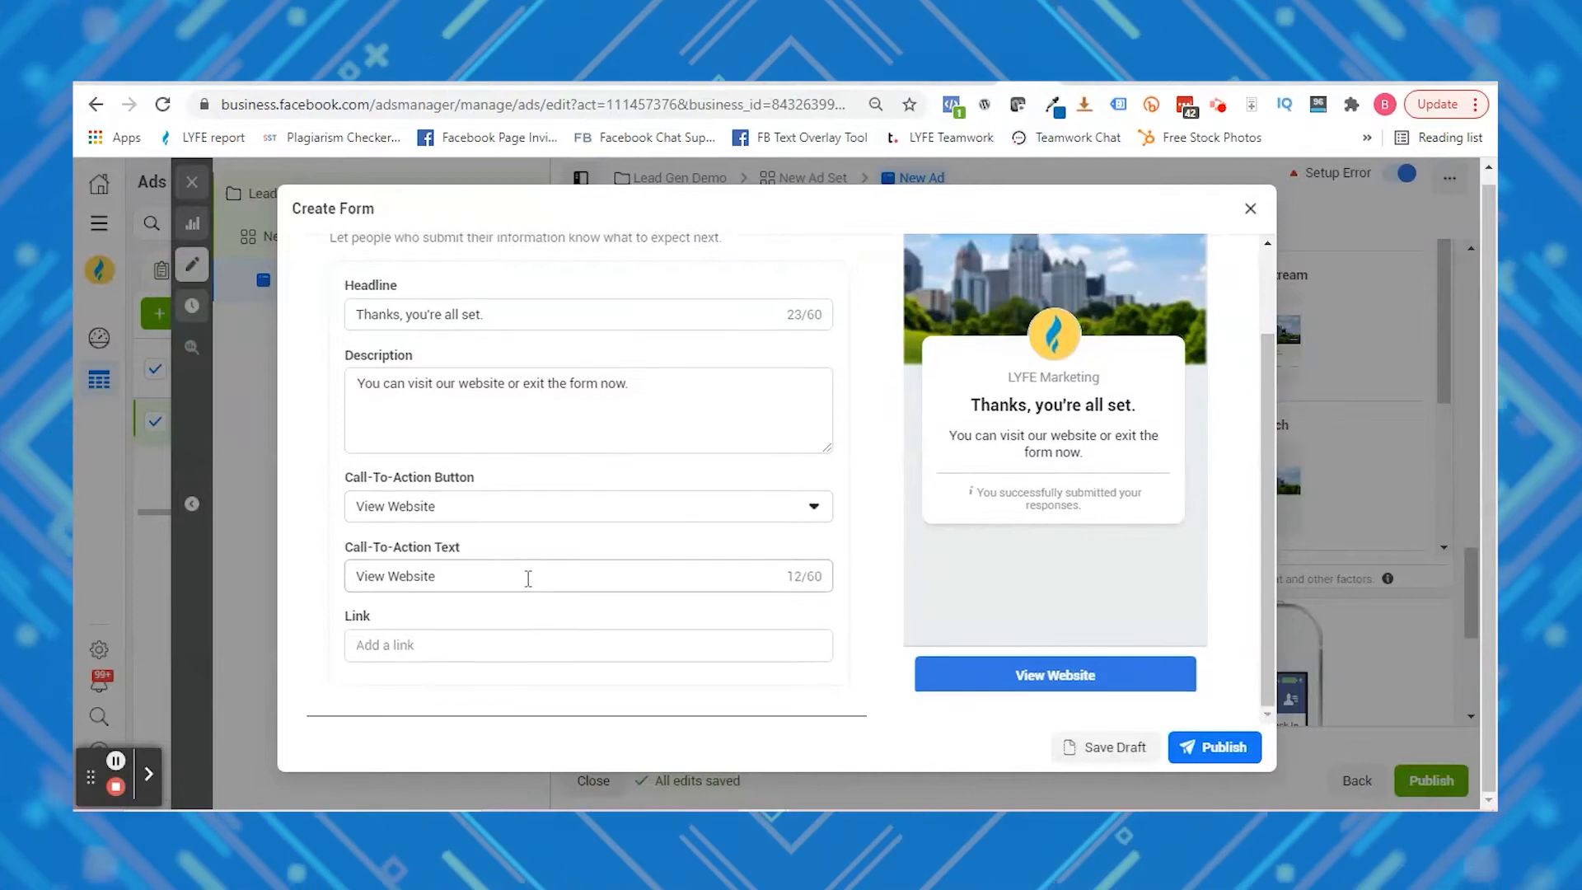
{"action": "left_click", "coordinate": [517, 639]}
{"action": "type", "text": "www"}
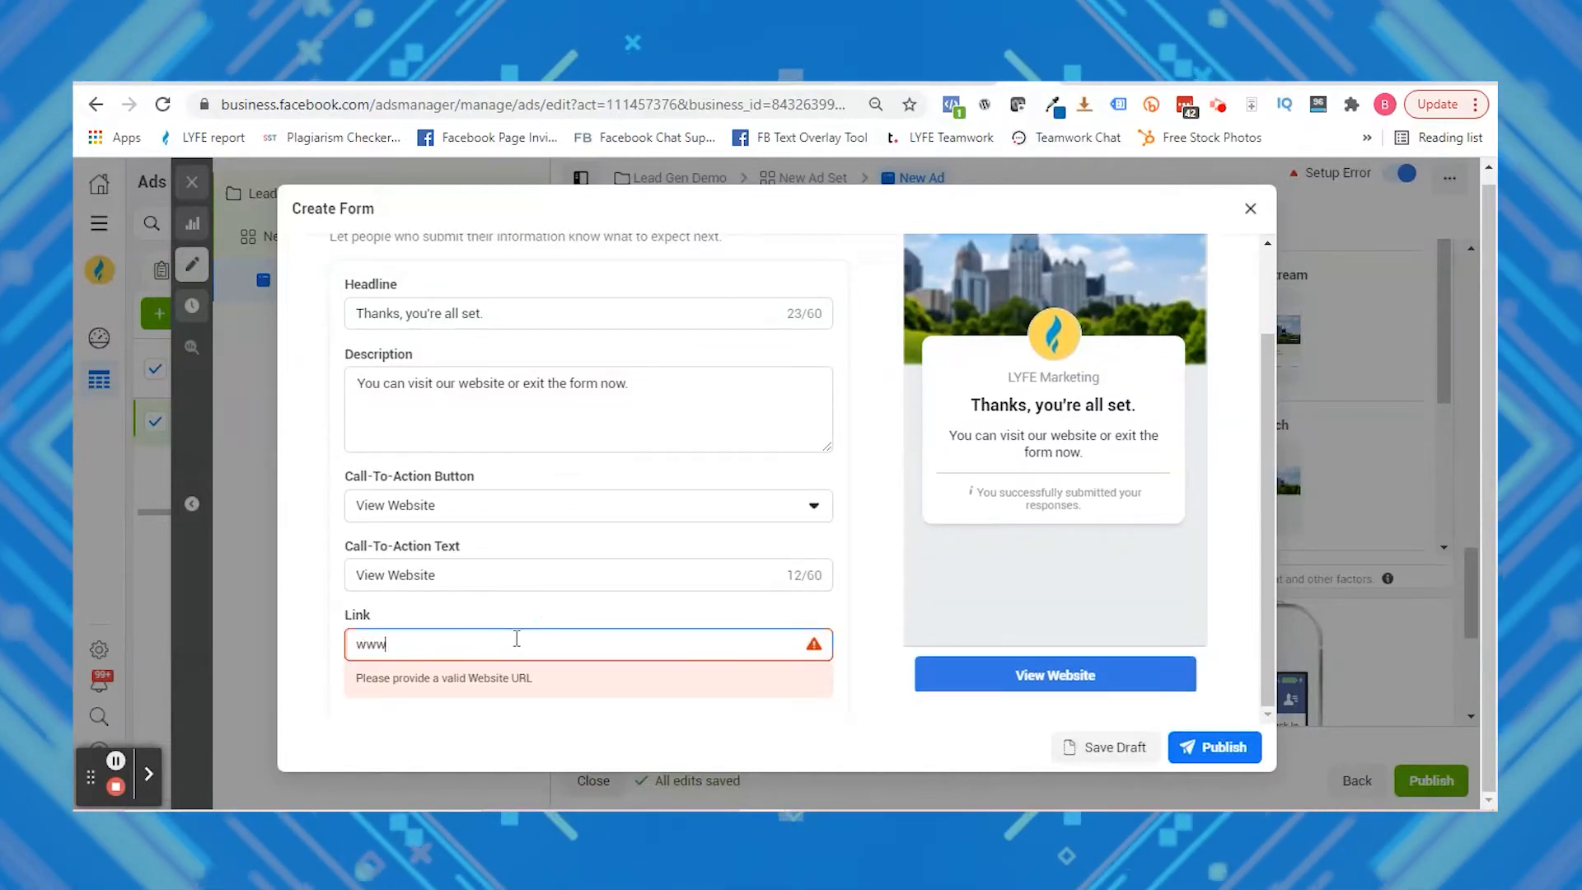
{"action": "type", "text": ".lyfemarketing.com"}
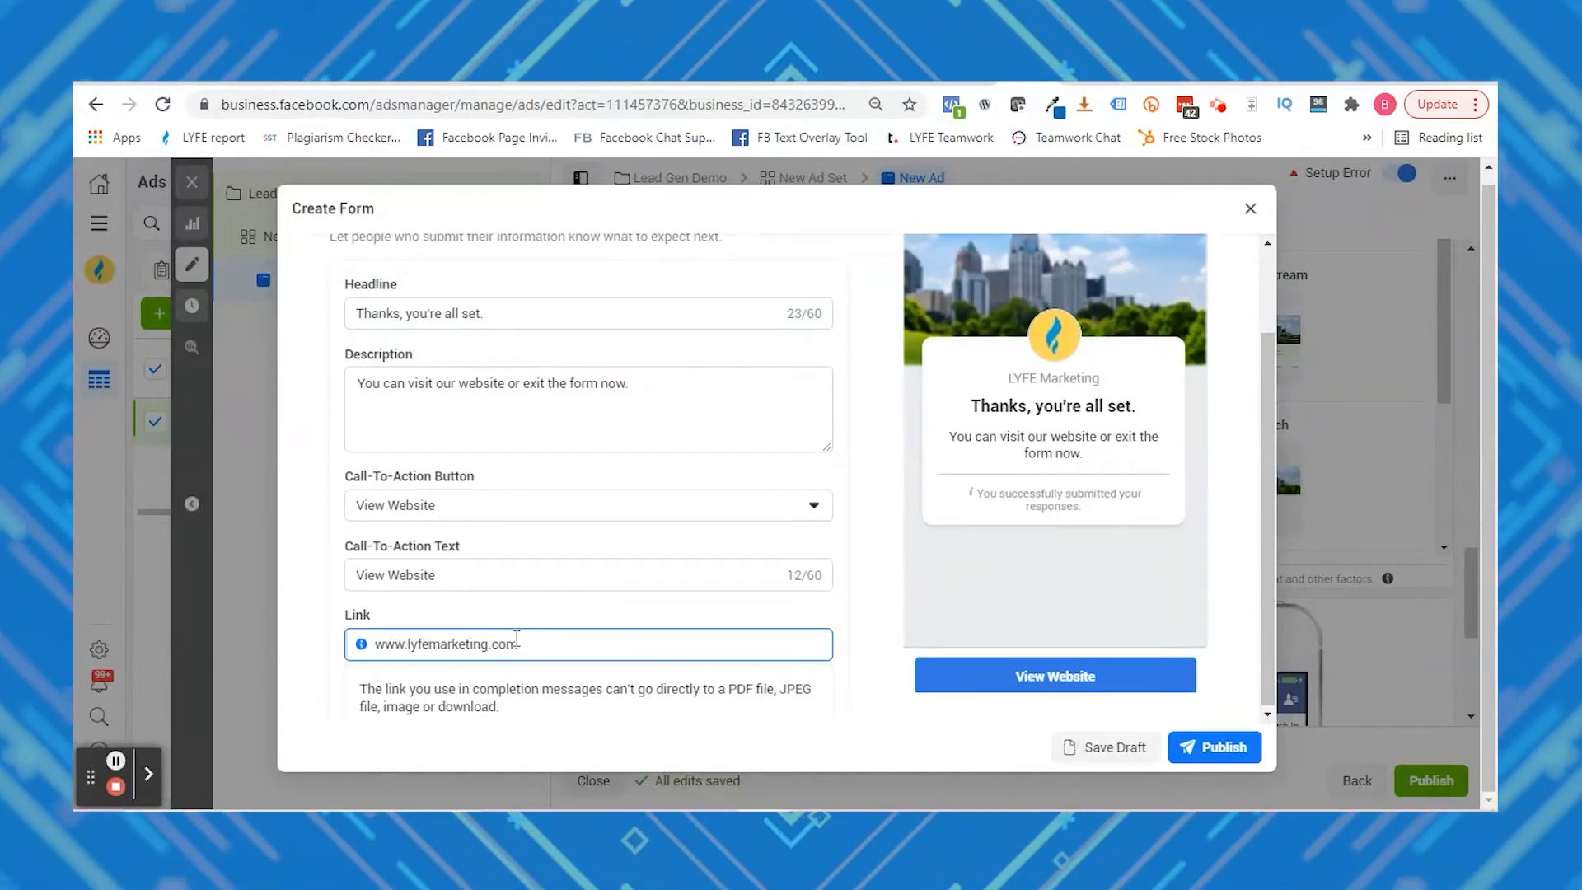
{"action": "scroll", "coordinate": [648, 624], "scroll_direction": "down", "scroll_amount": 1}
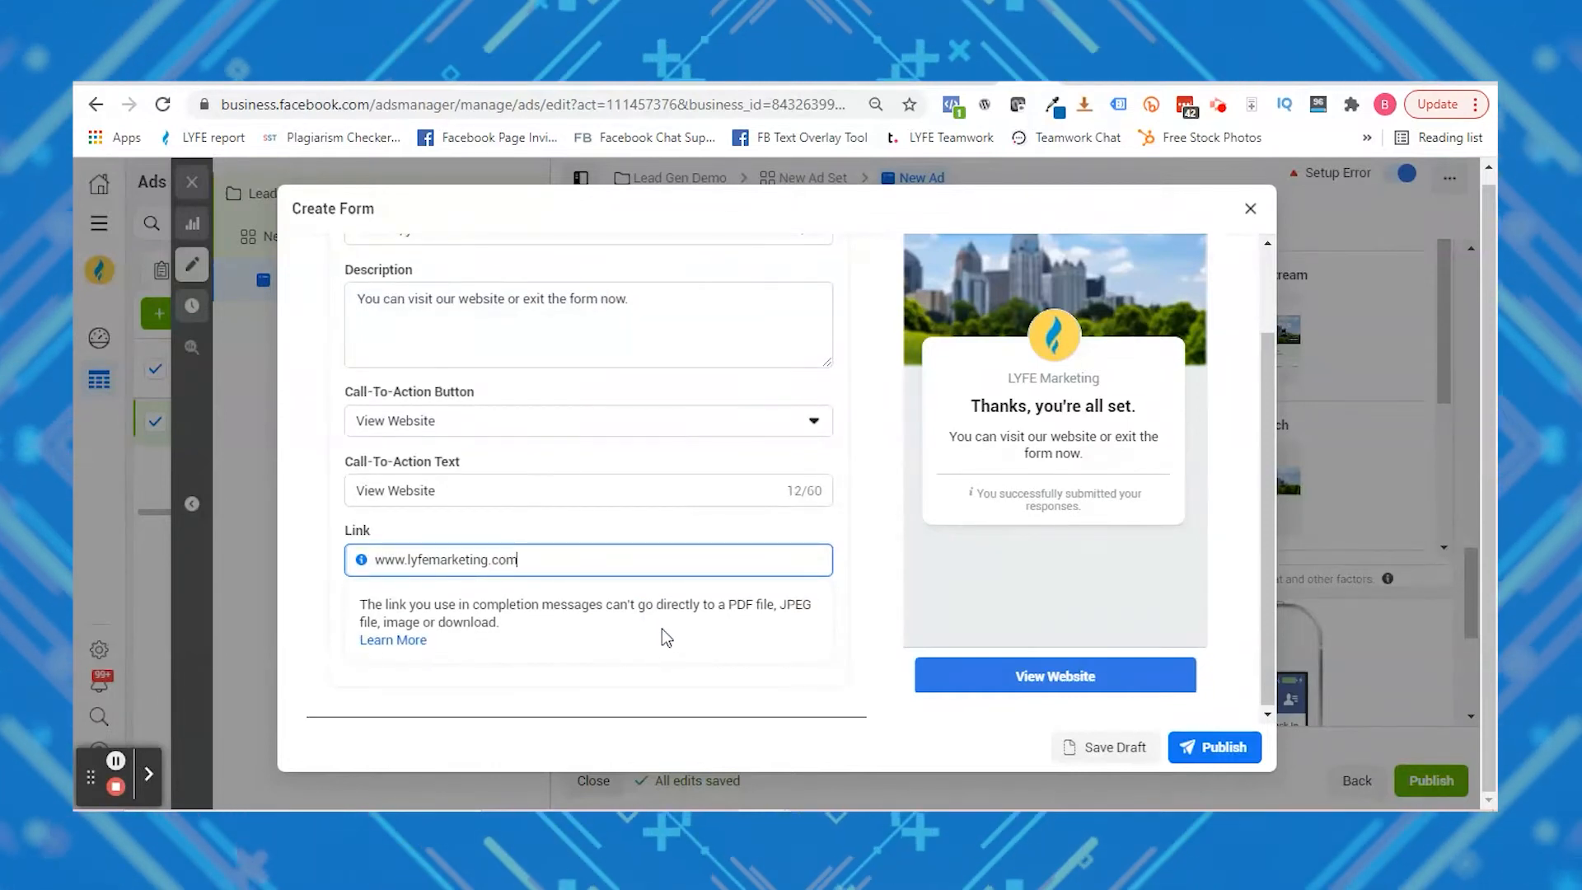
{"action": "left_click", "coordinate": [449, 637]}
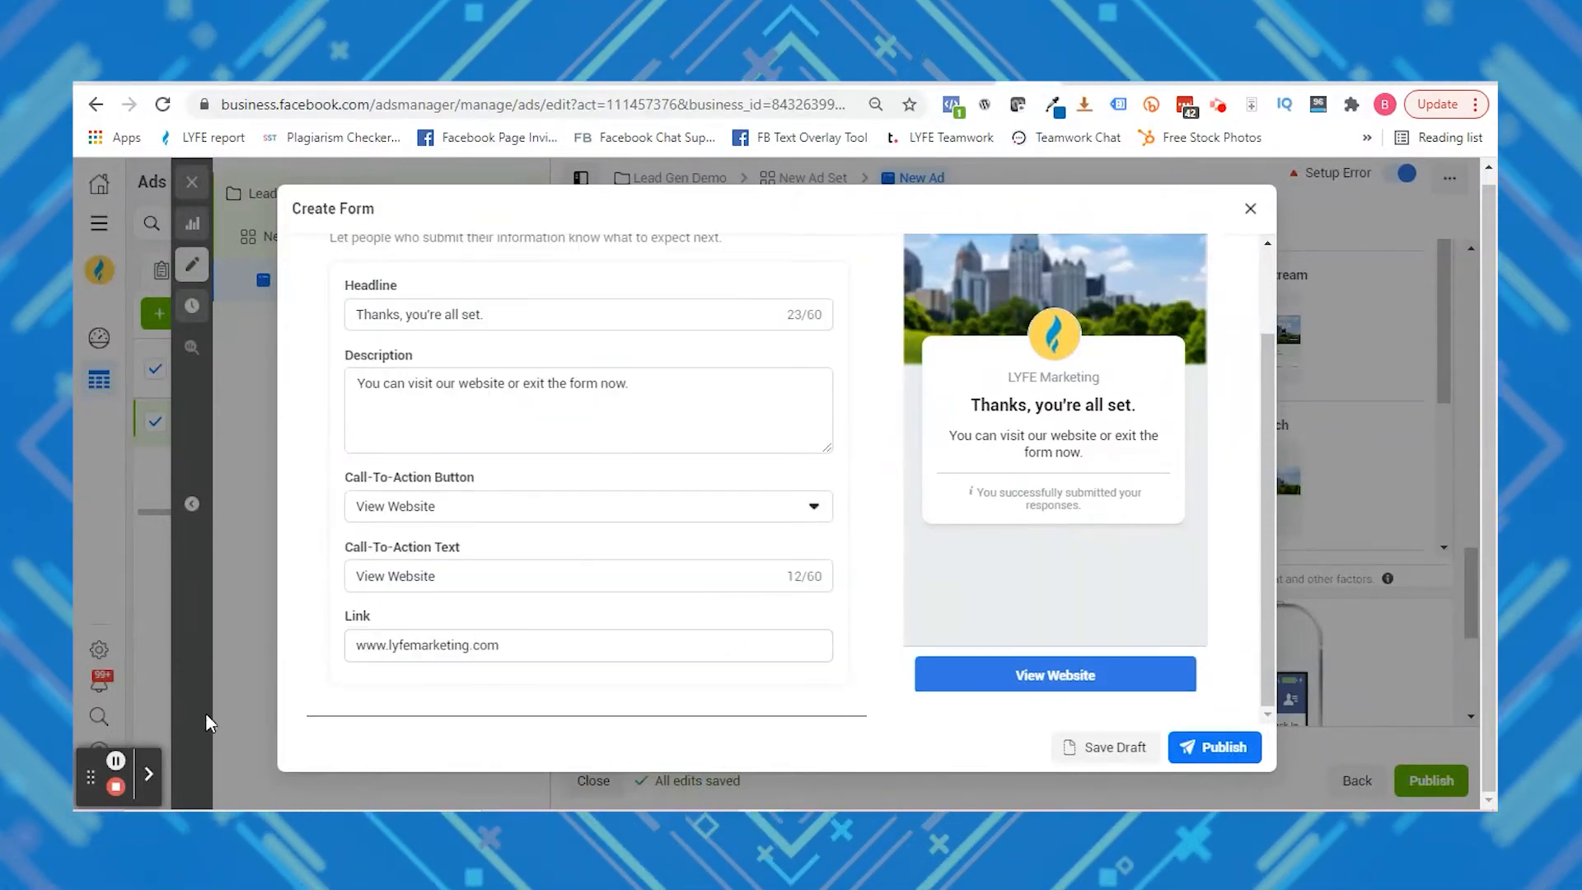
Save the lead form as a draft and close it, confirming the closure
{"action": "left_click", "coordinate": [1112, 747]}
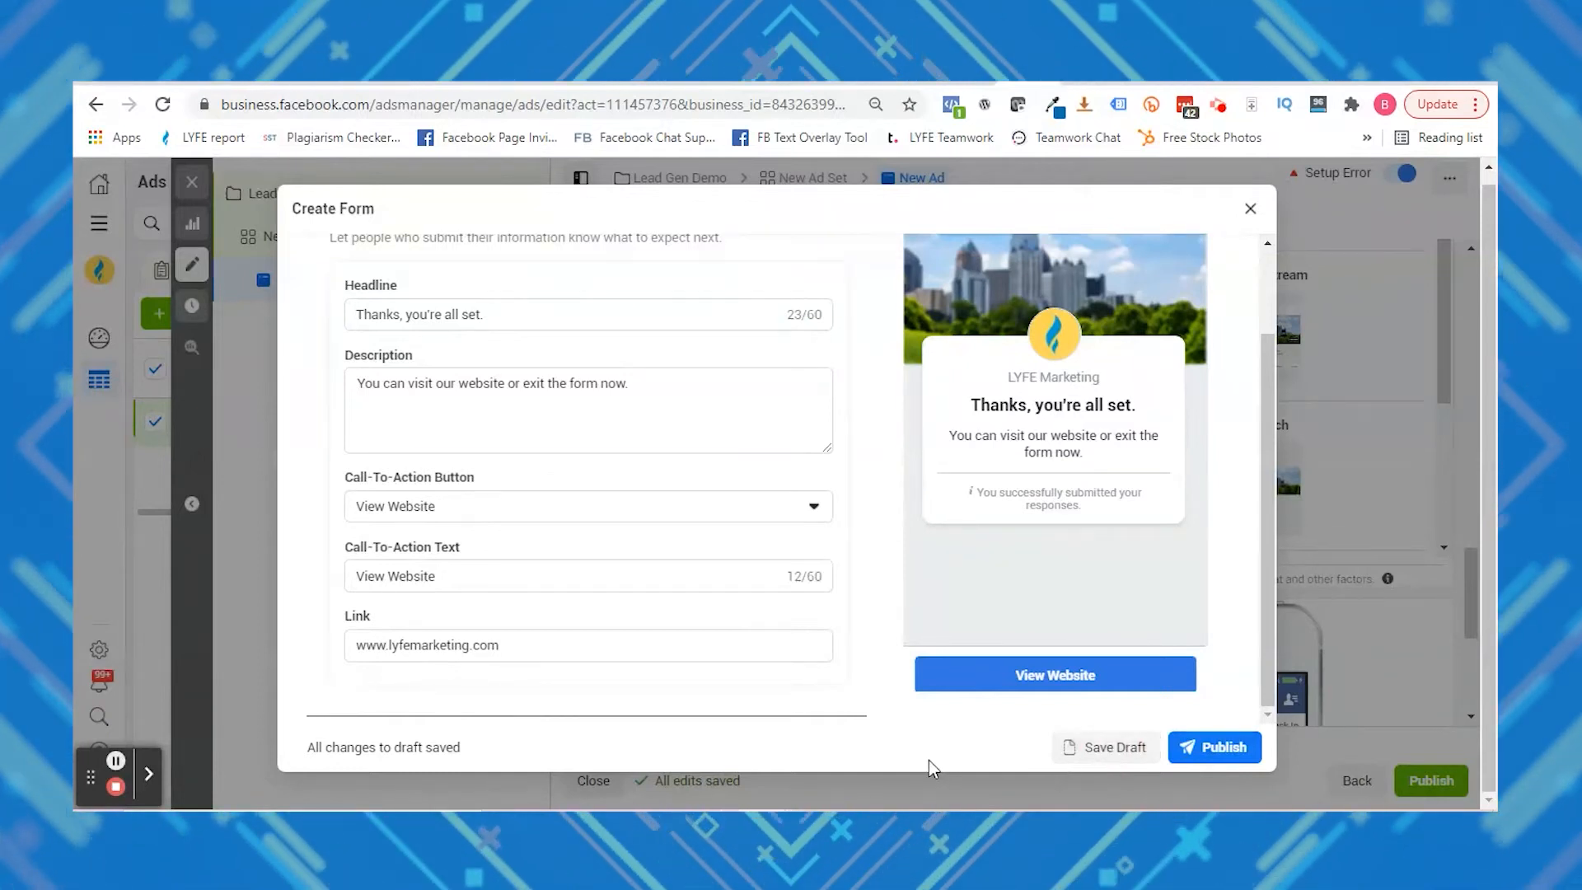
{"action": "left_click", "coordinate": [1250, 209]}
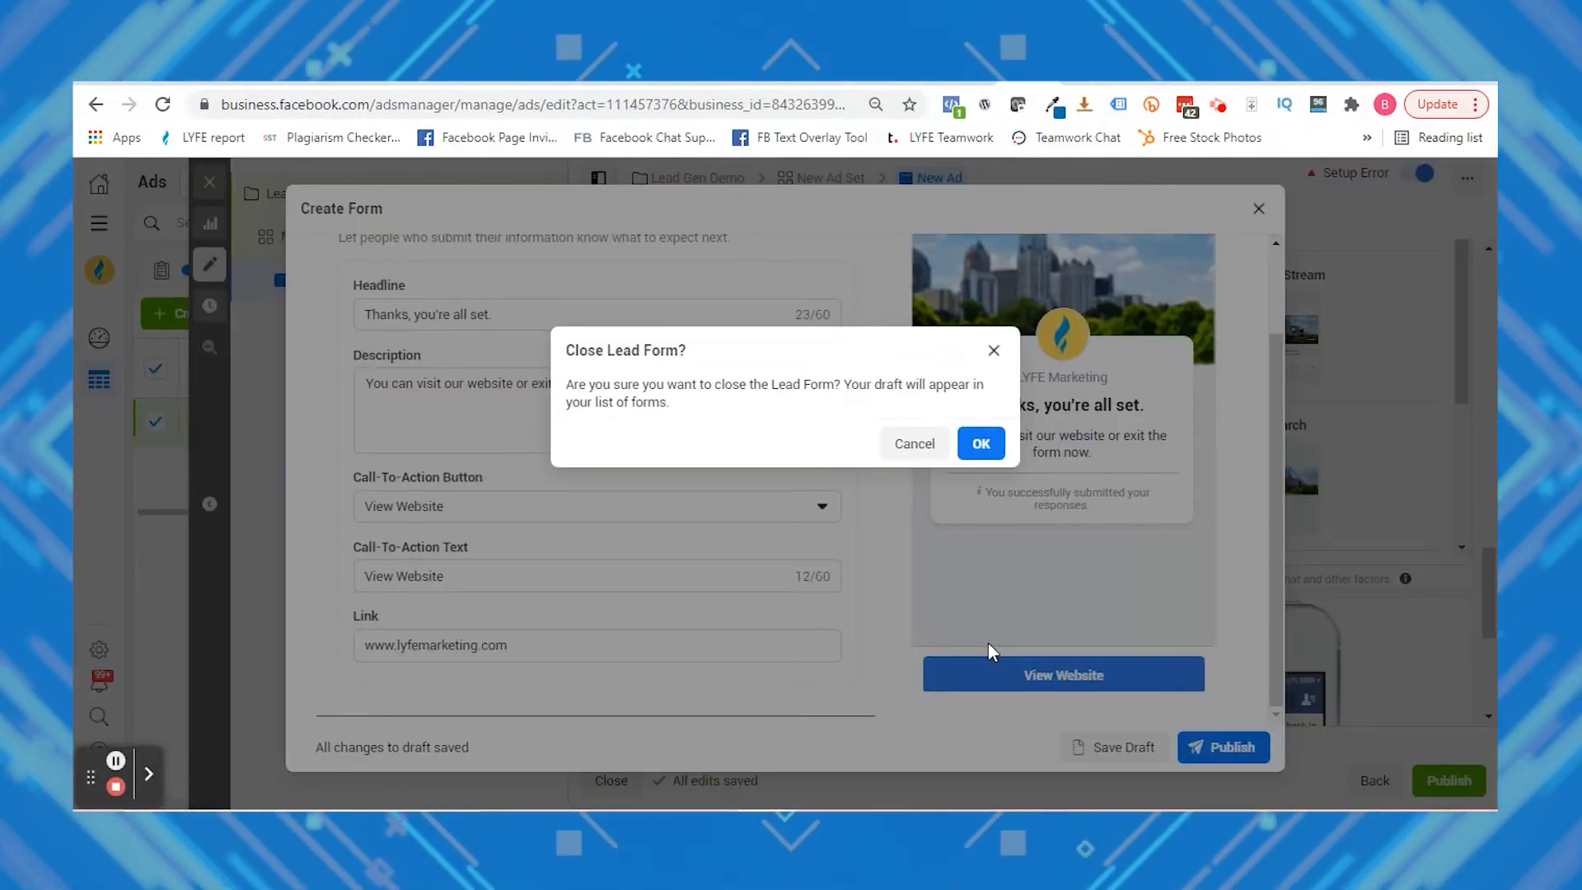
{"action": "left_click", "coordinate": [985, 445]}
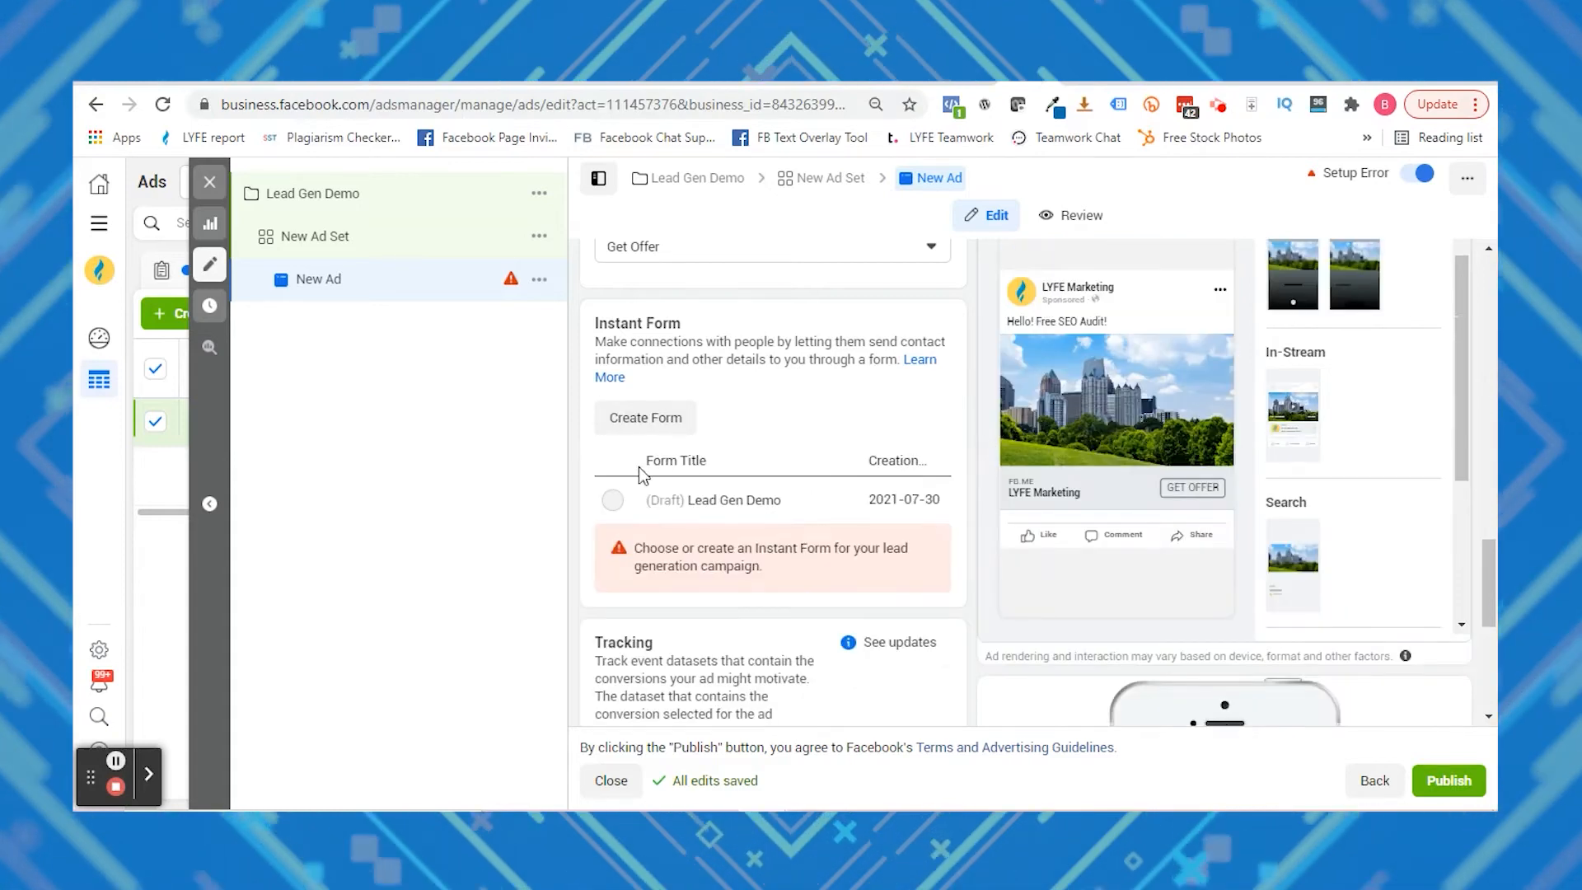
Reopen the Lead Gen Demo draft form and look through its settings for configuration, field names and tracking parameters
{"action": "left_click", "coordinate": [831, 500]}
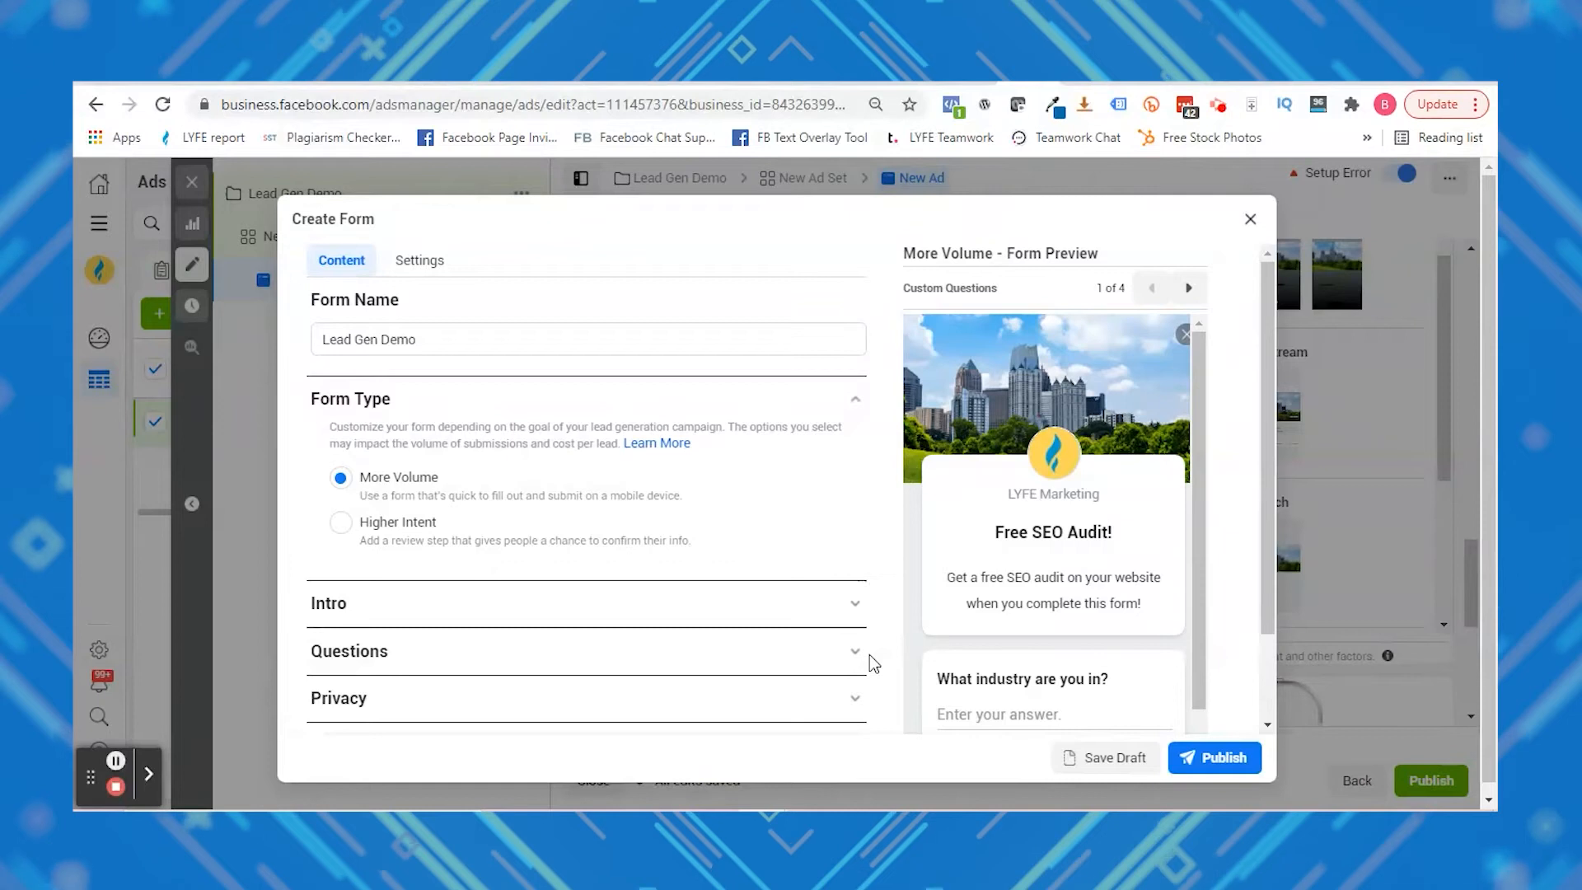
{"action": "left_click", "coordinate": [423, 261]}
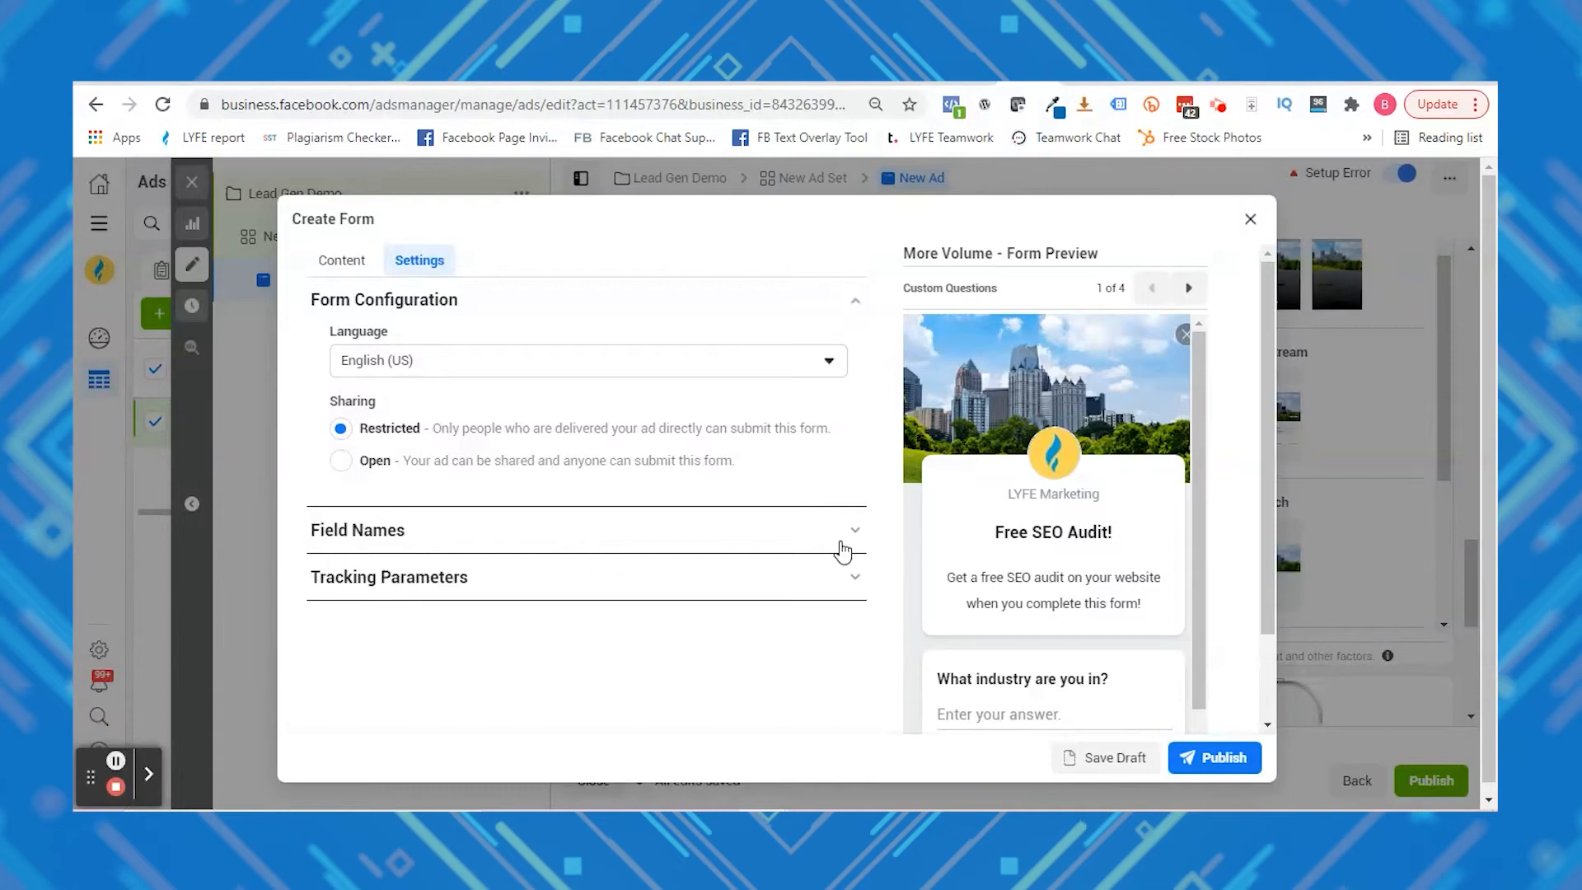
{"action": "left_click", "coordinate": [855, 535]}
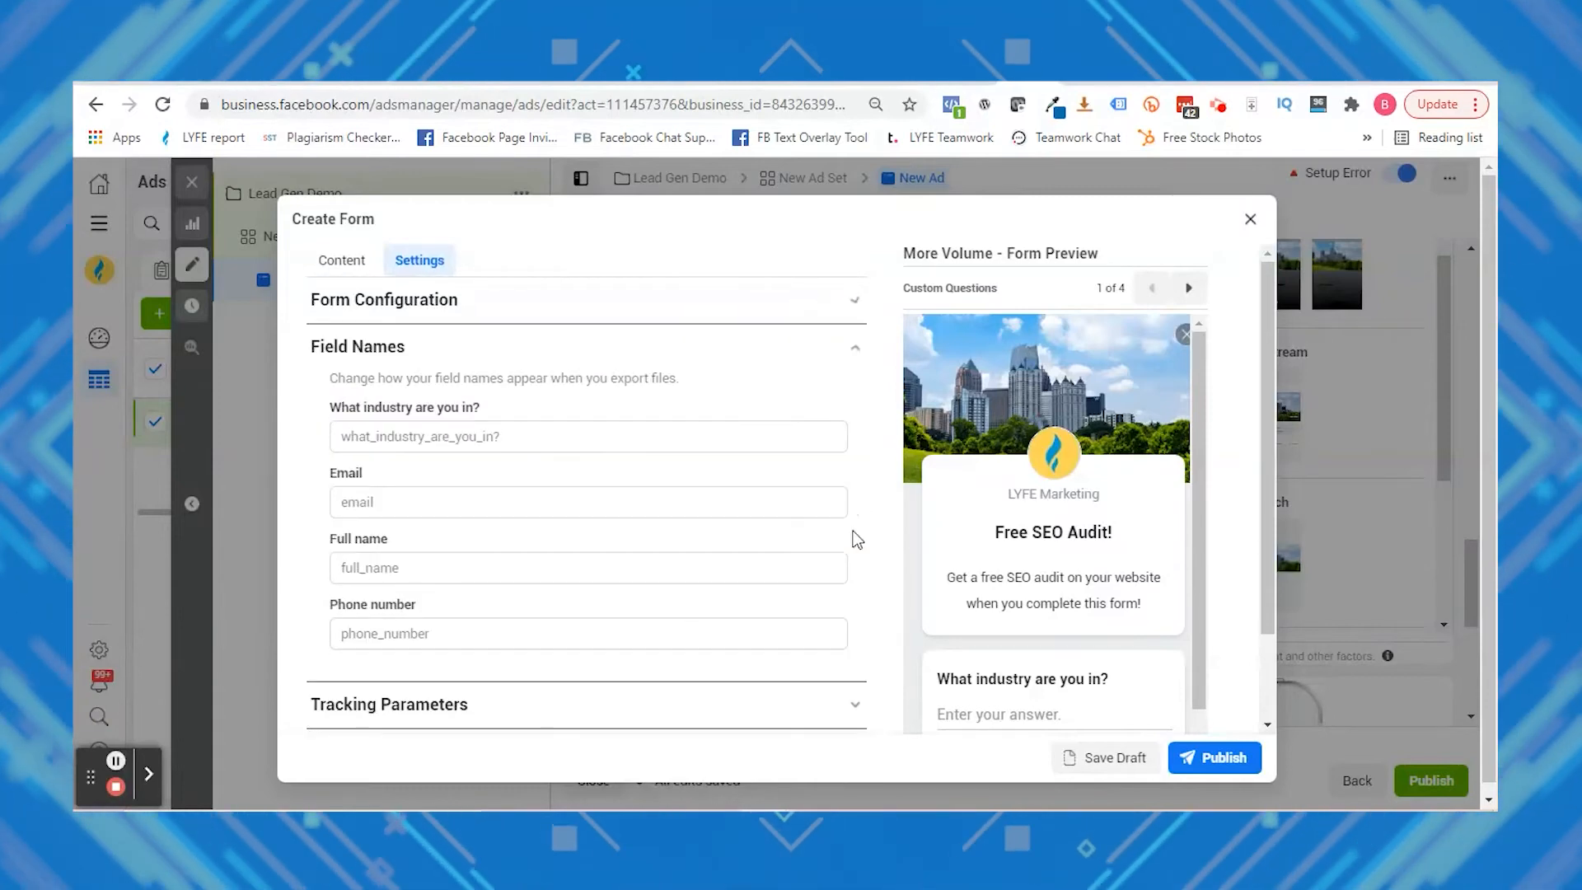
{"action": "left_click", "coordinate": [856, 347]}
{"action": "left_click", "coordinate": [856, 399]}
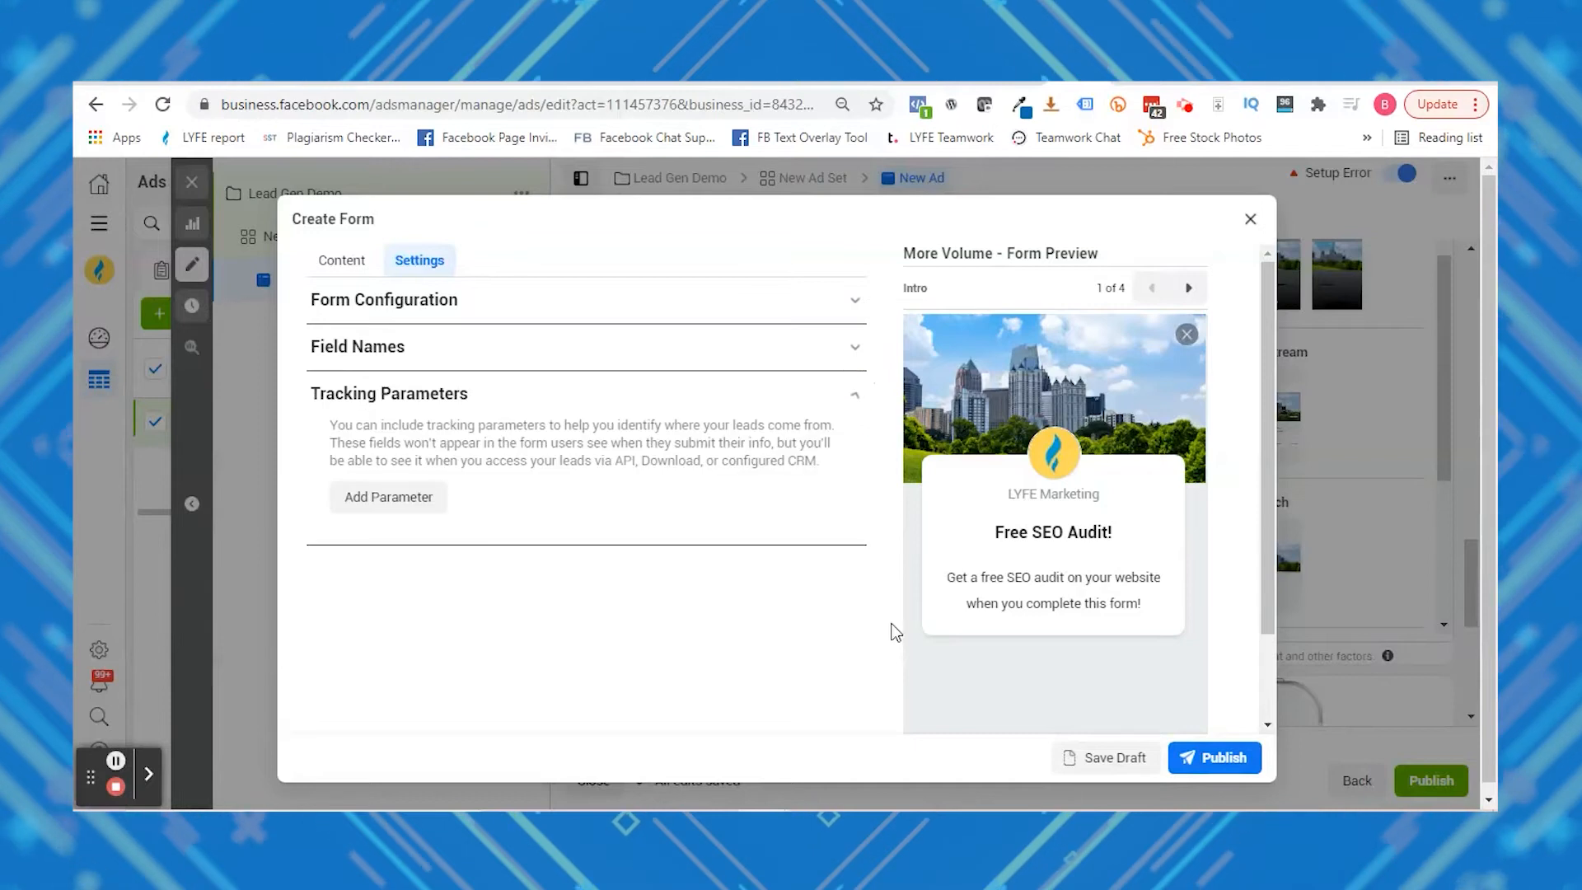
Try adding a tracking parameter to the lead form, remove it, and close the form, confirming the closure
{"action": "left_click", "coordinate": [387, 497]}
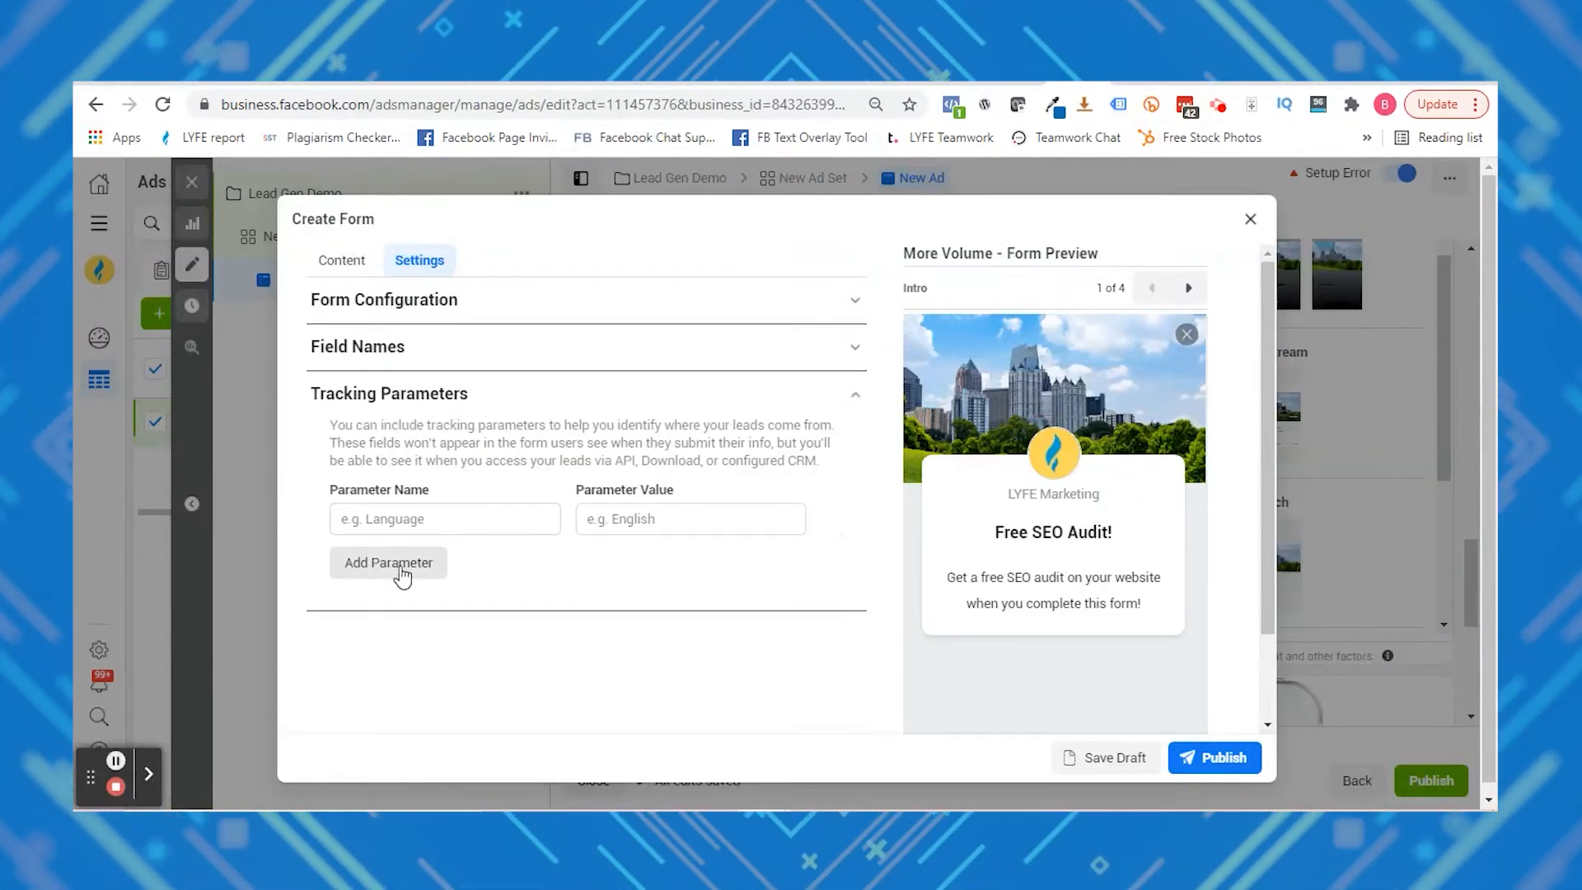
{"action": "left_click", "coordinate": [830, 520]}
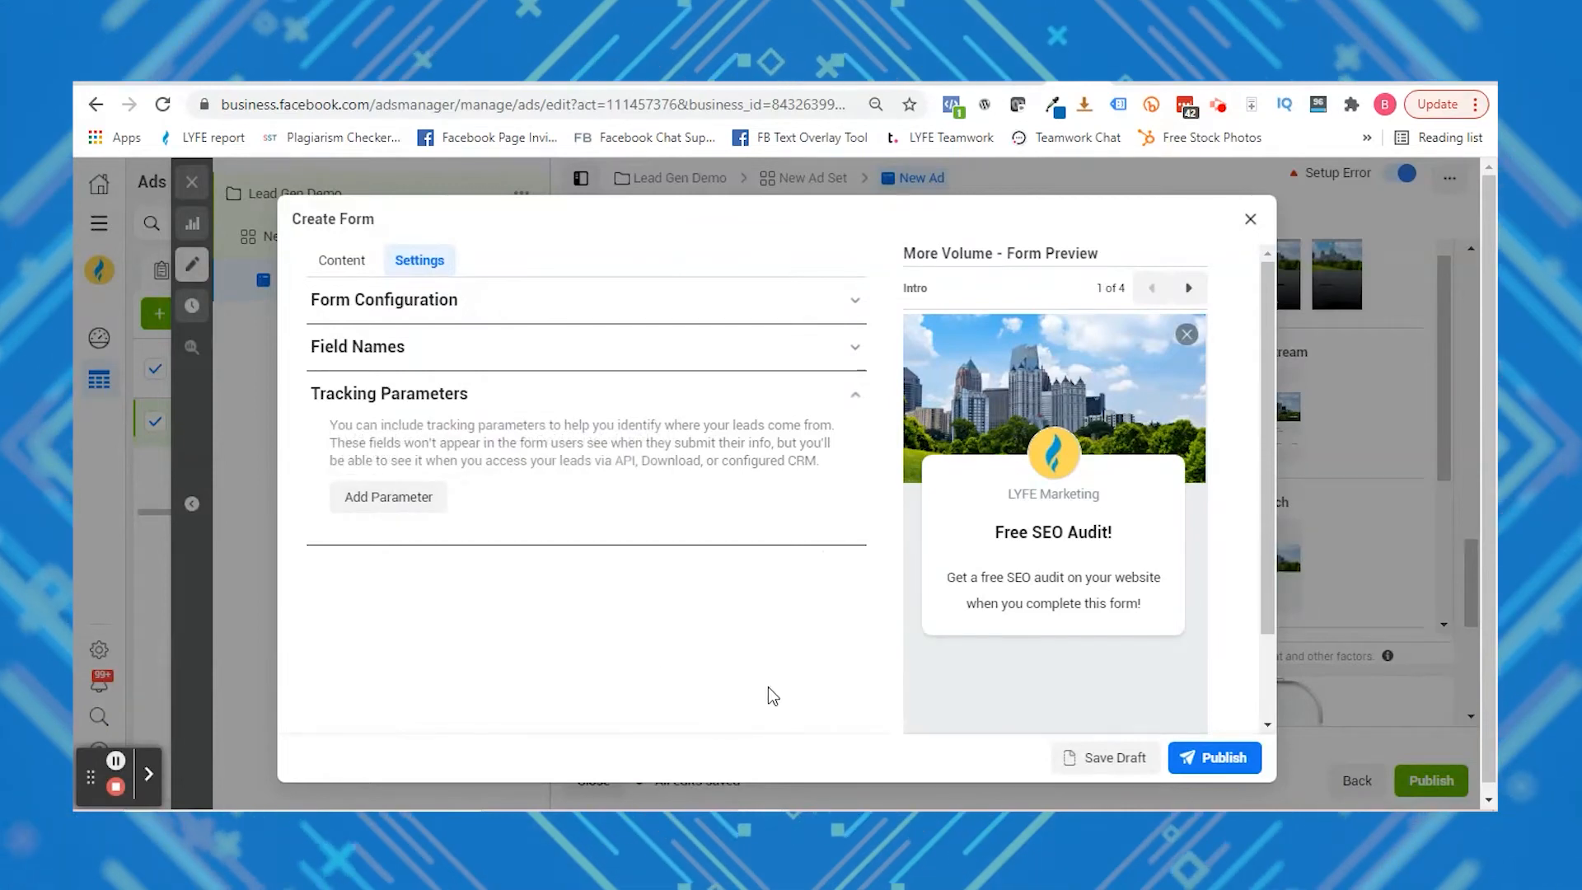
{"action": "left_click", "coordinate": [1248, 220]}
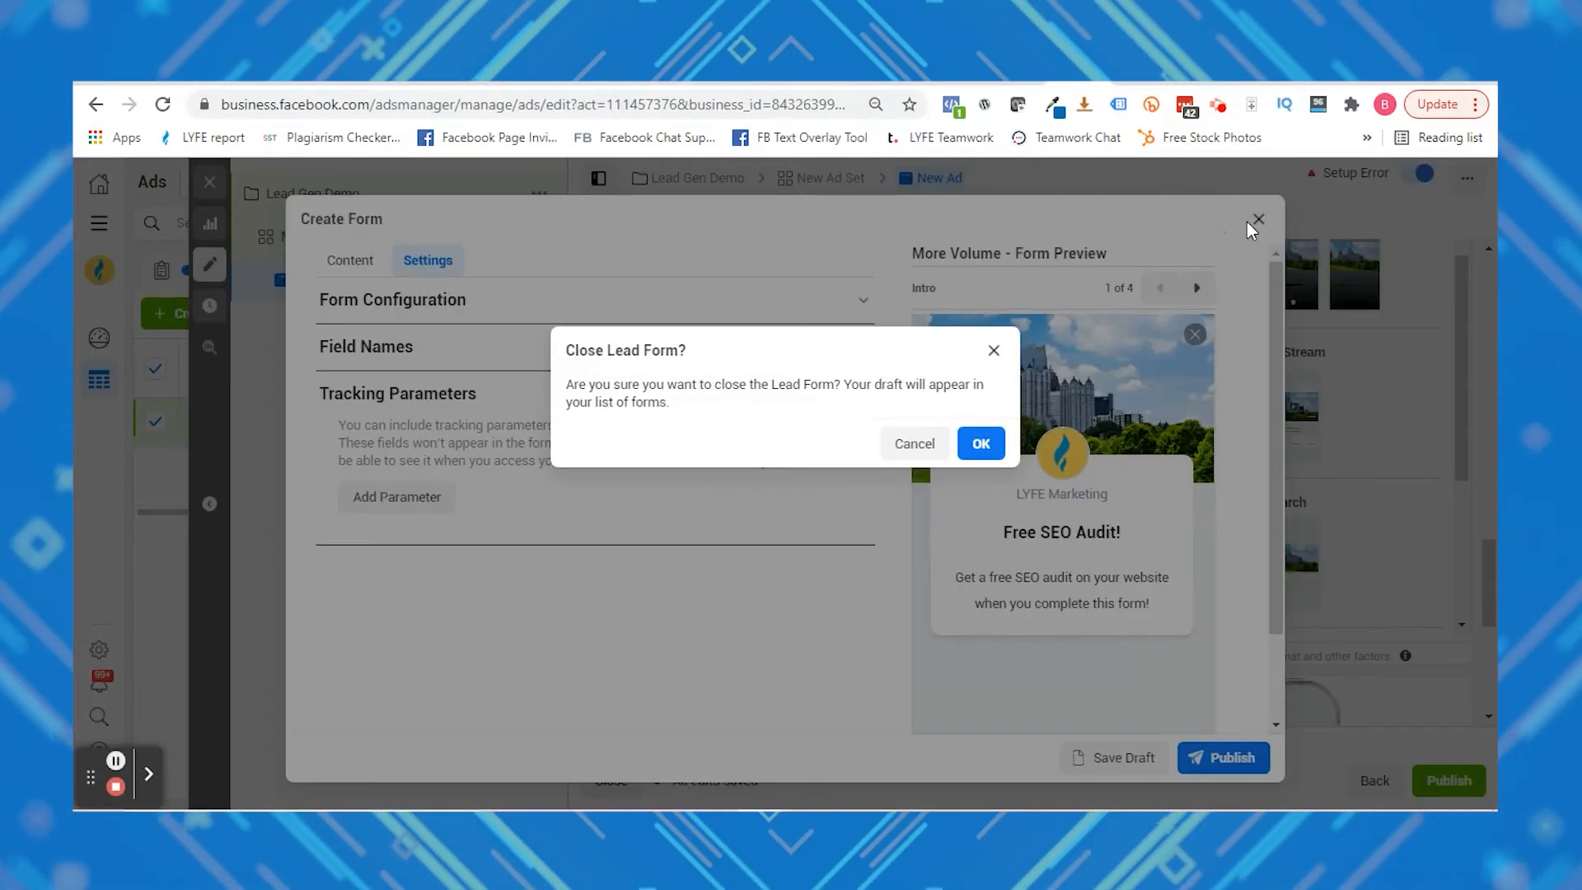
{"action": "left_click", "coordinate": [981, 445]}
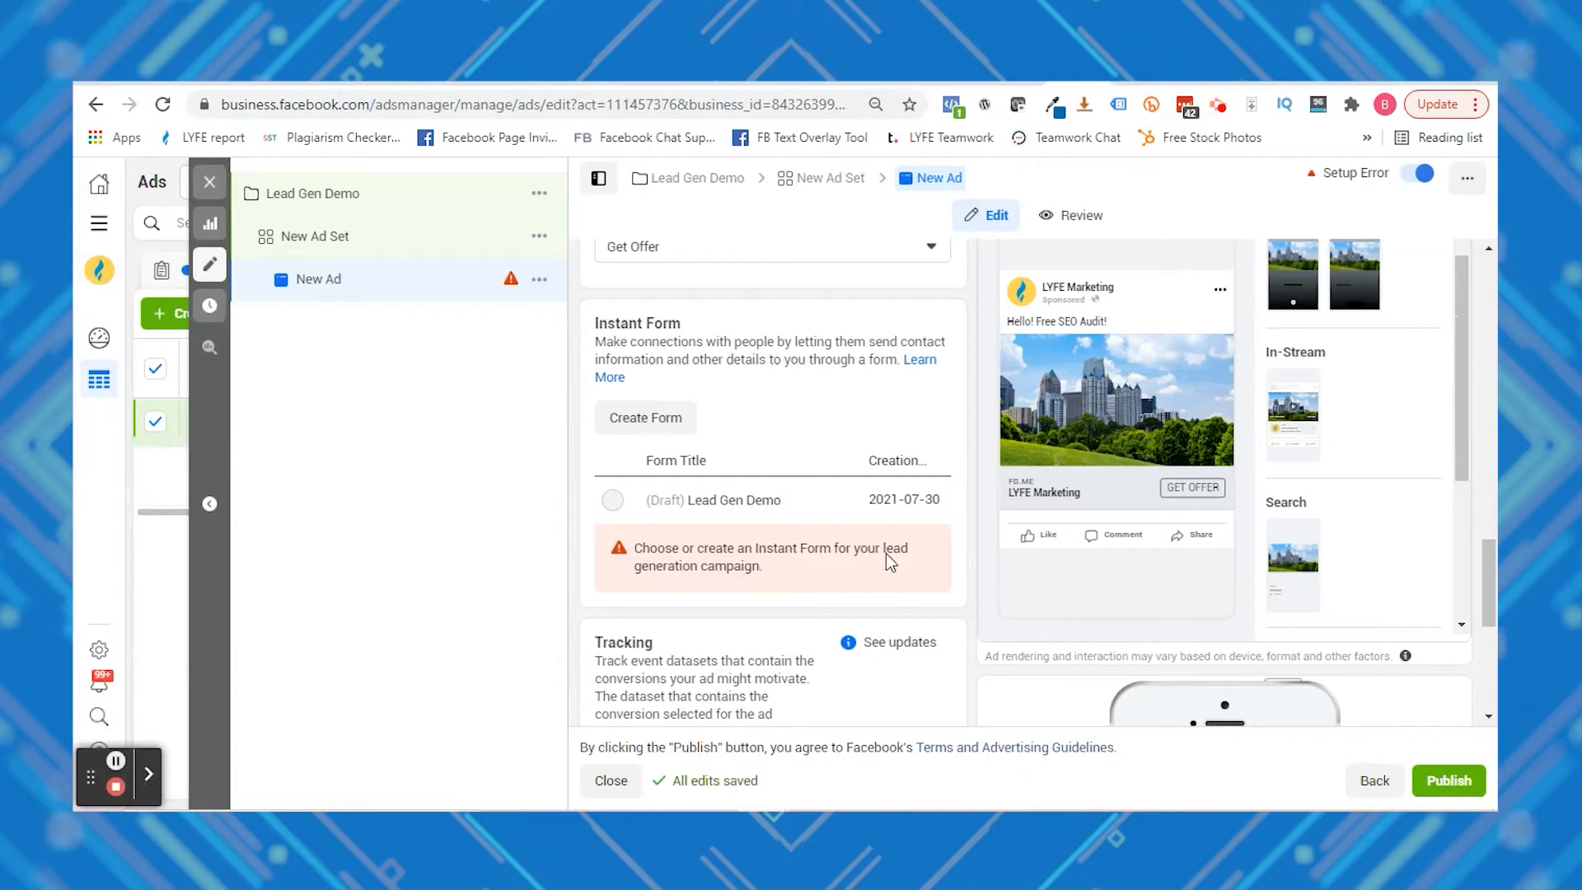
Look through the ad's instant form, tracking and call-to-action settings
{"action": "scroll", "coordinate": [1222, 501], "scroll_direction": "down", "scroll_amount": 5}
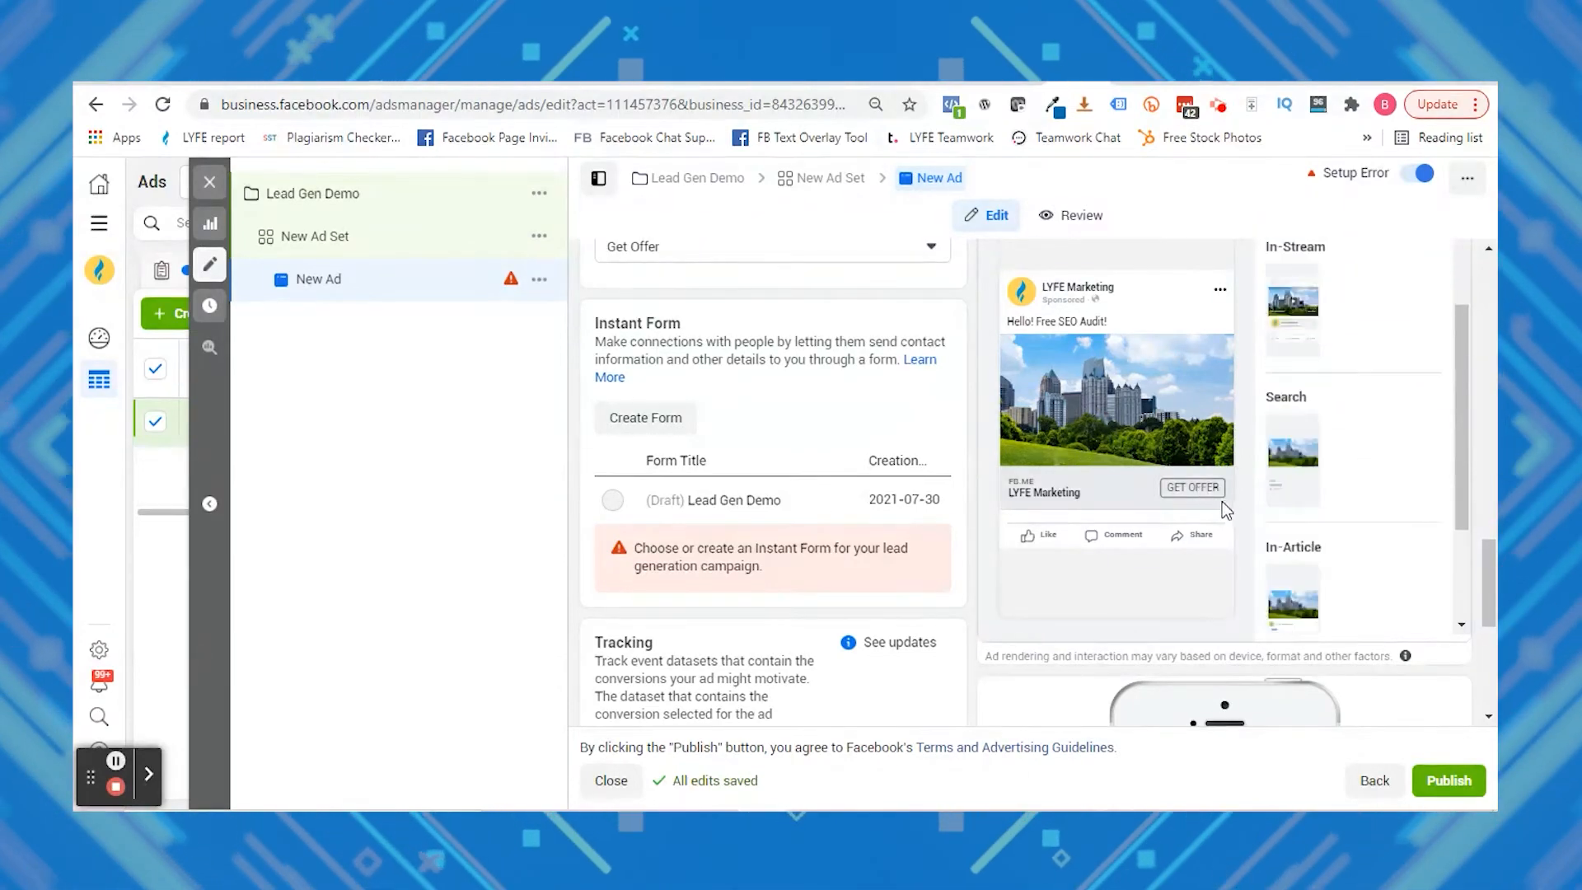
{"action": "scroll", "coordinate": [1032, 582], "scroll_direction": "down", "scroll_amount": 1}
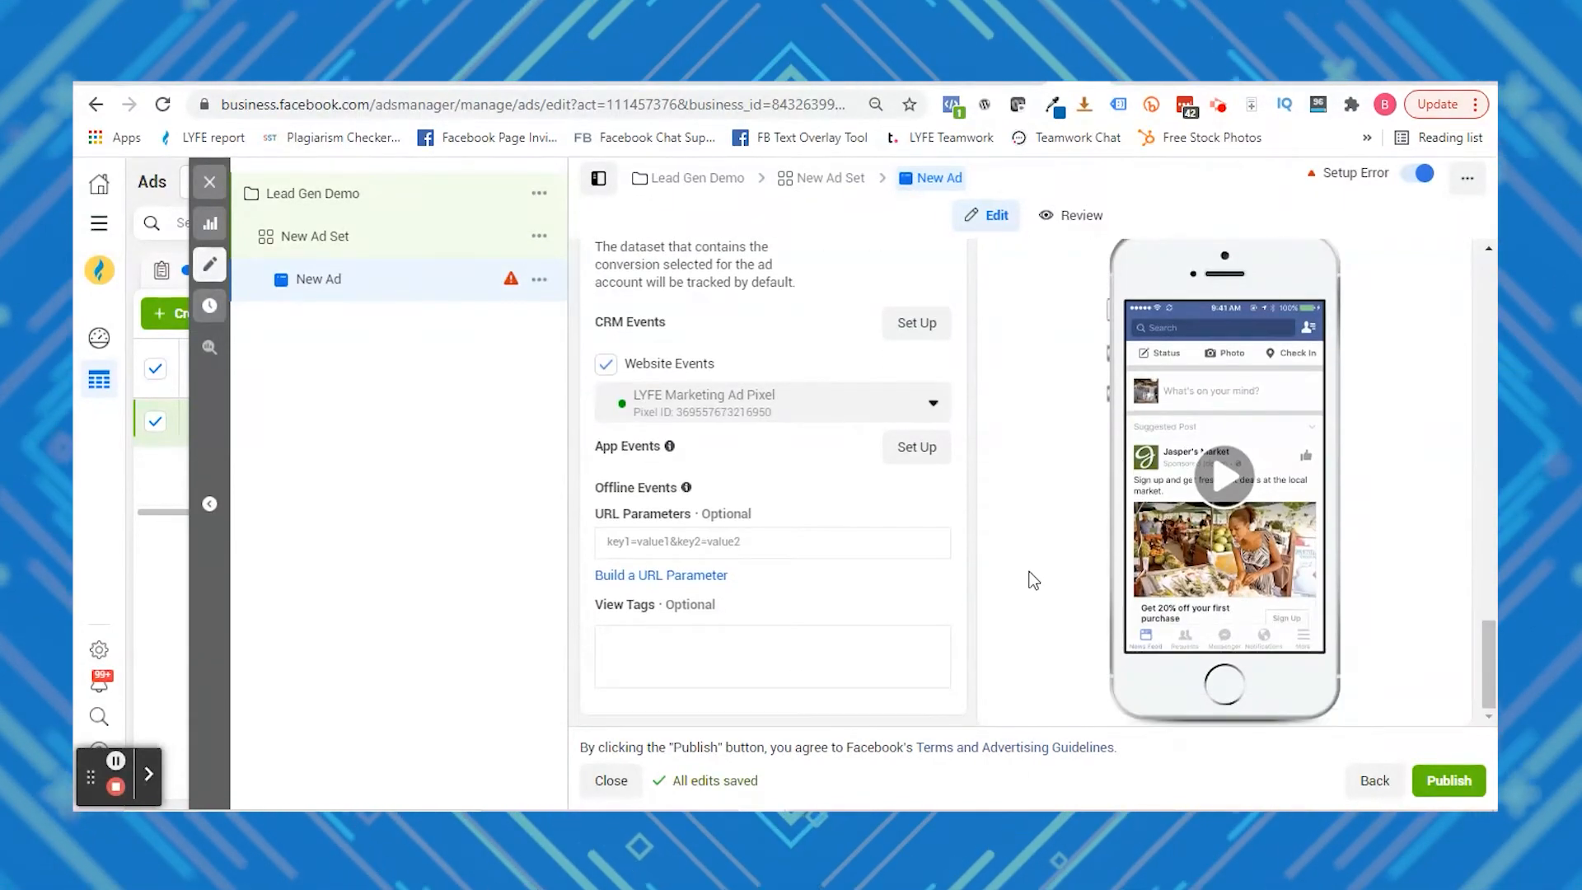
{"action": "scroll", "coordinate": [1032, 580], "scroll_direction": "up", "scroll_amount": 15}
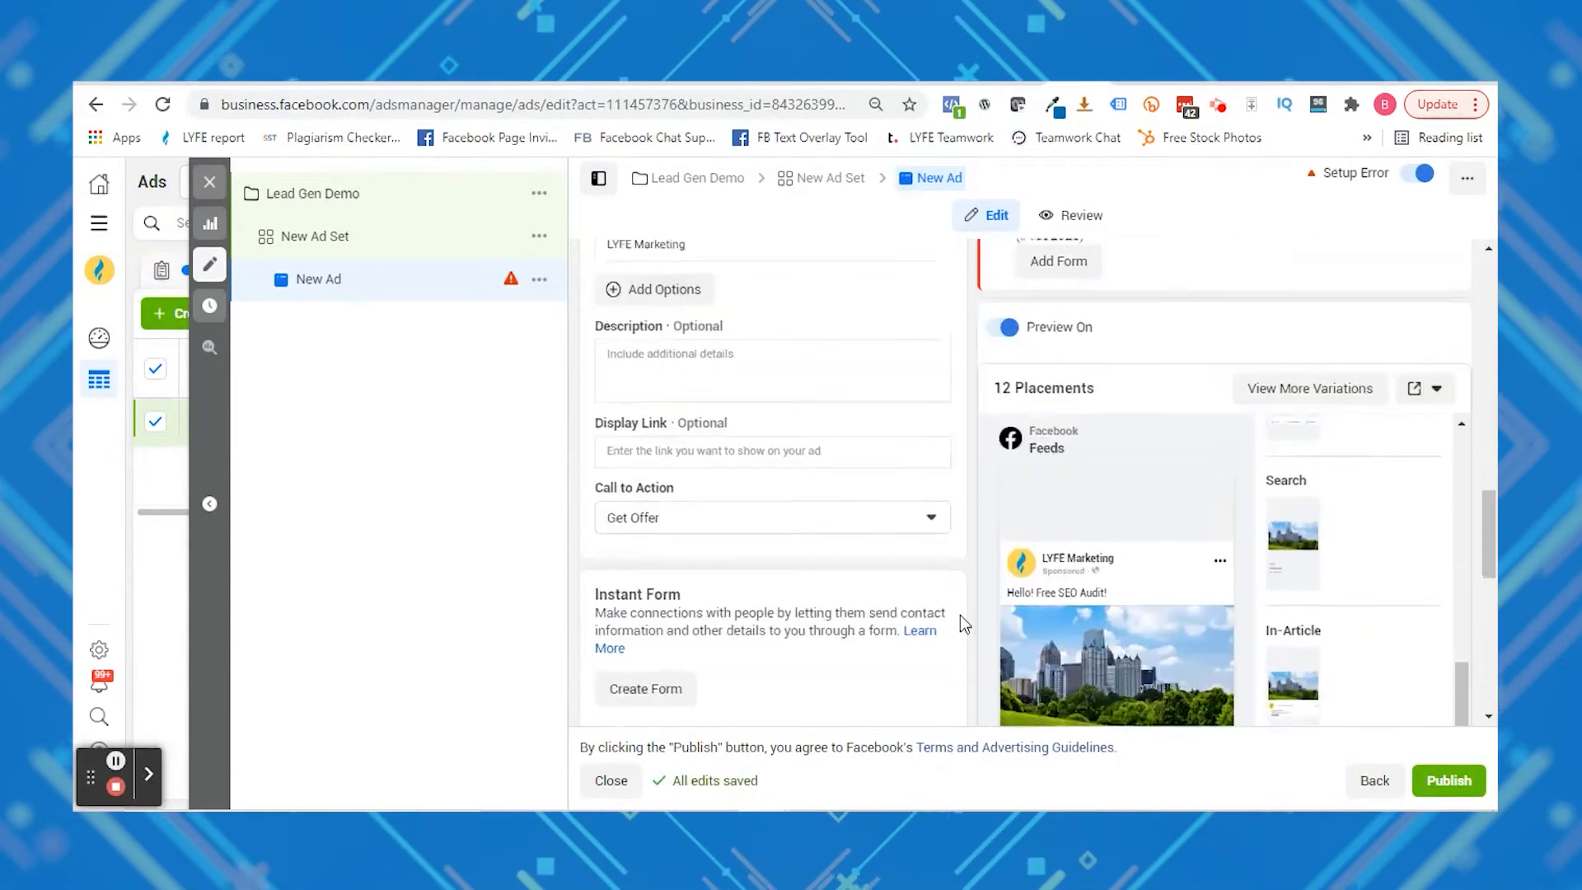
{"action": "scroll", "coordinate": [971, 605], "scroll_direction": "up", "scroll_amount": 10}
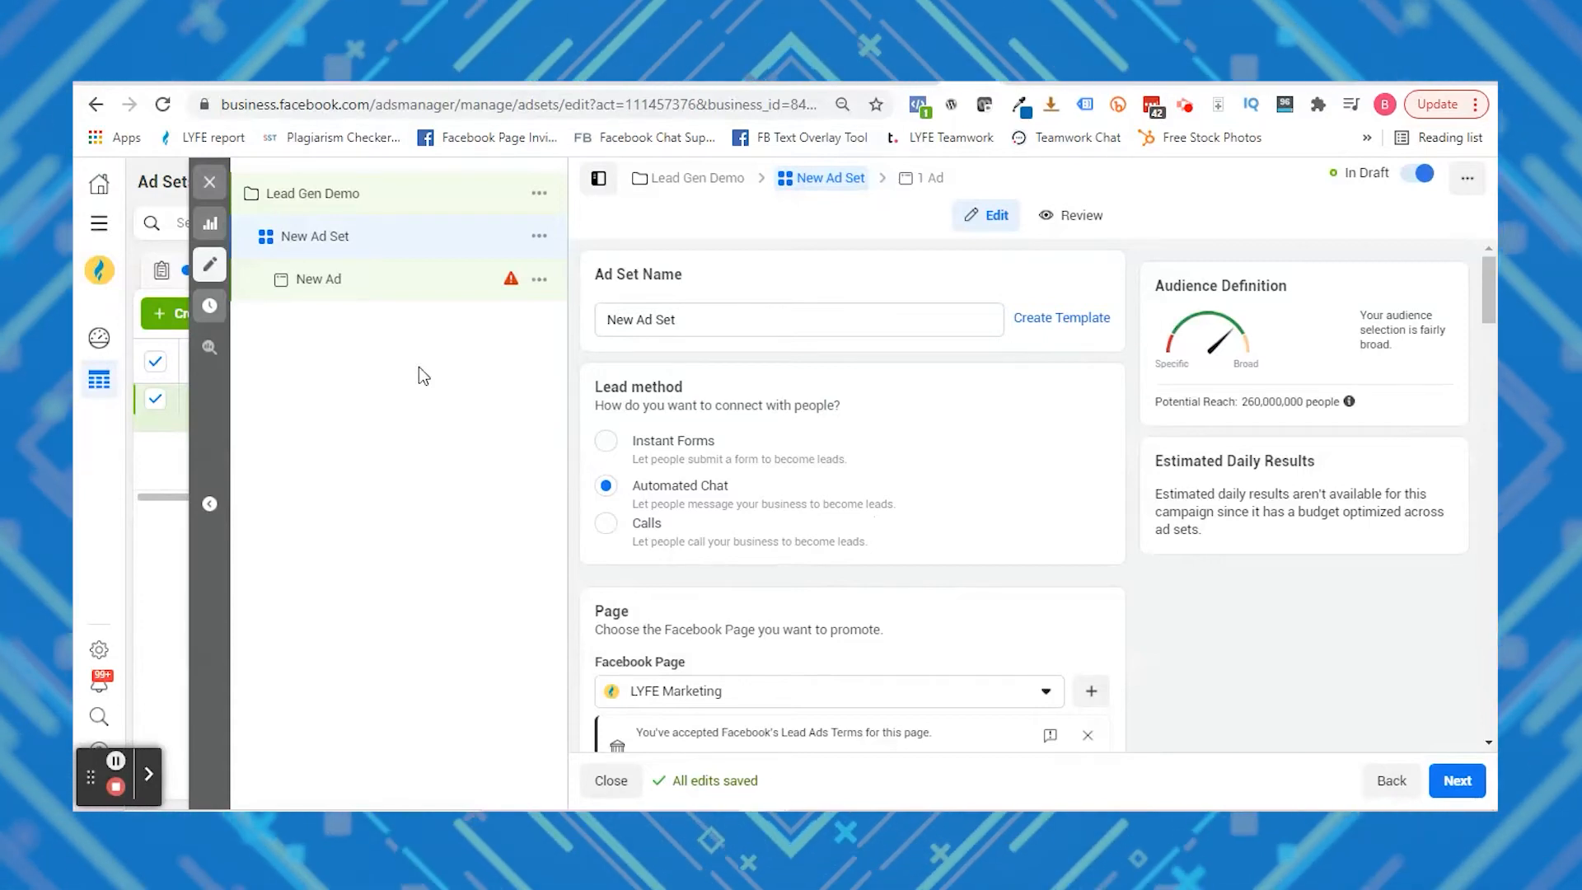
Open New Ad and start creating a new chat in its Message Template section
{"action": "left_click", "coordinate": [368, 287]}
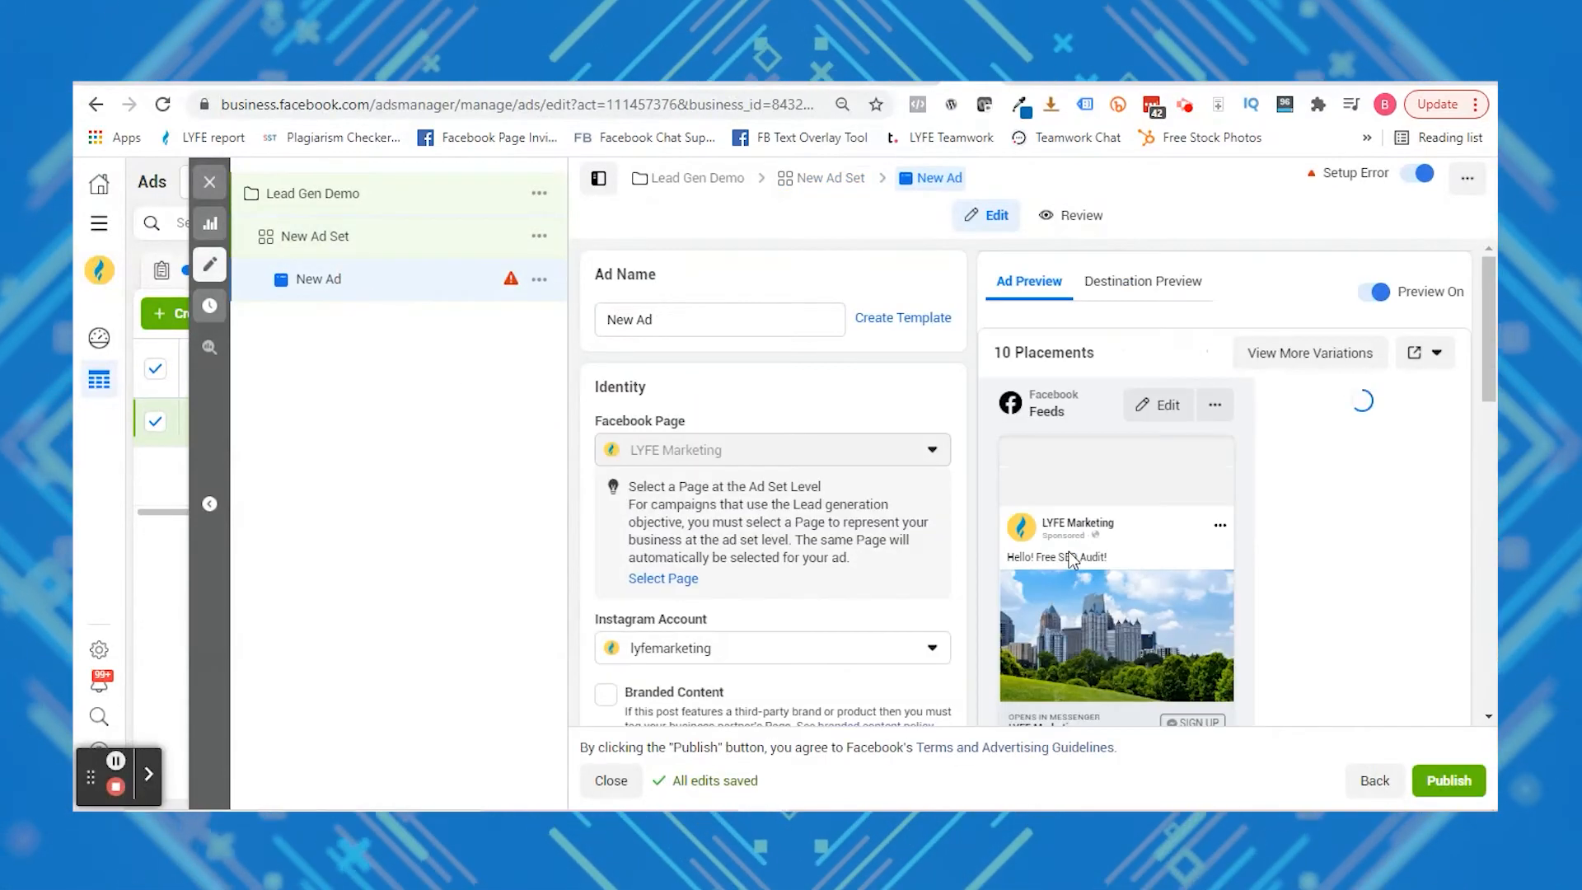
{"action": "scroll", "coordinate": [916, 444], "scroll_direction": "down", "scroll_amount": 5}
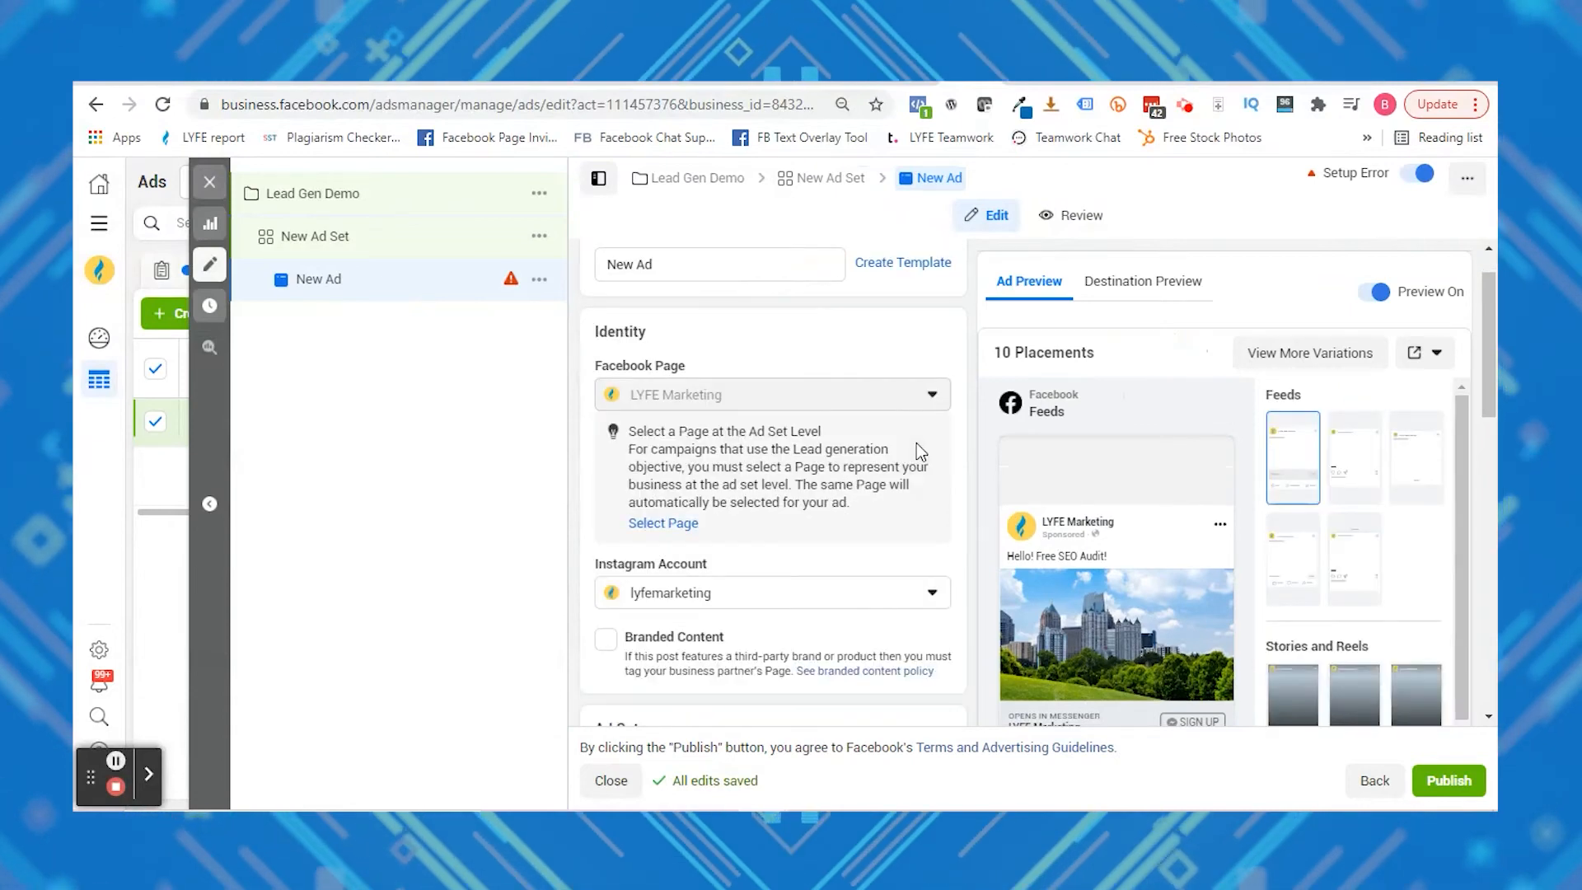
{"action": "scroll", "coordinate": [919, 448], "scroll_direction": "down", "scroll_amount": 6}
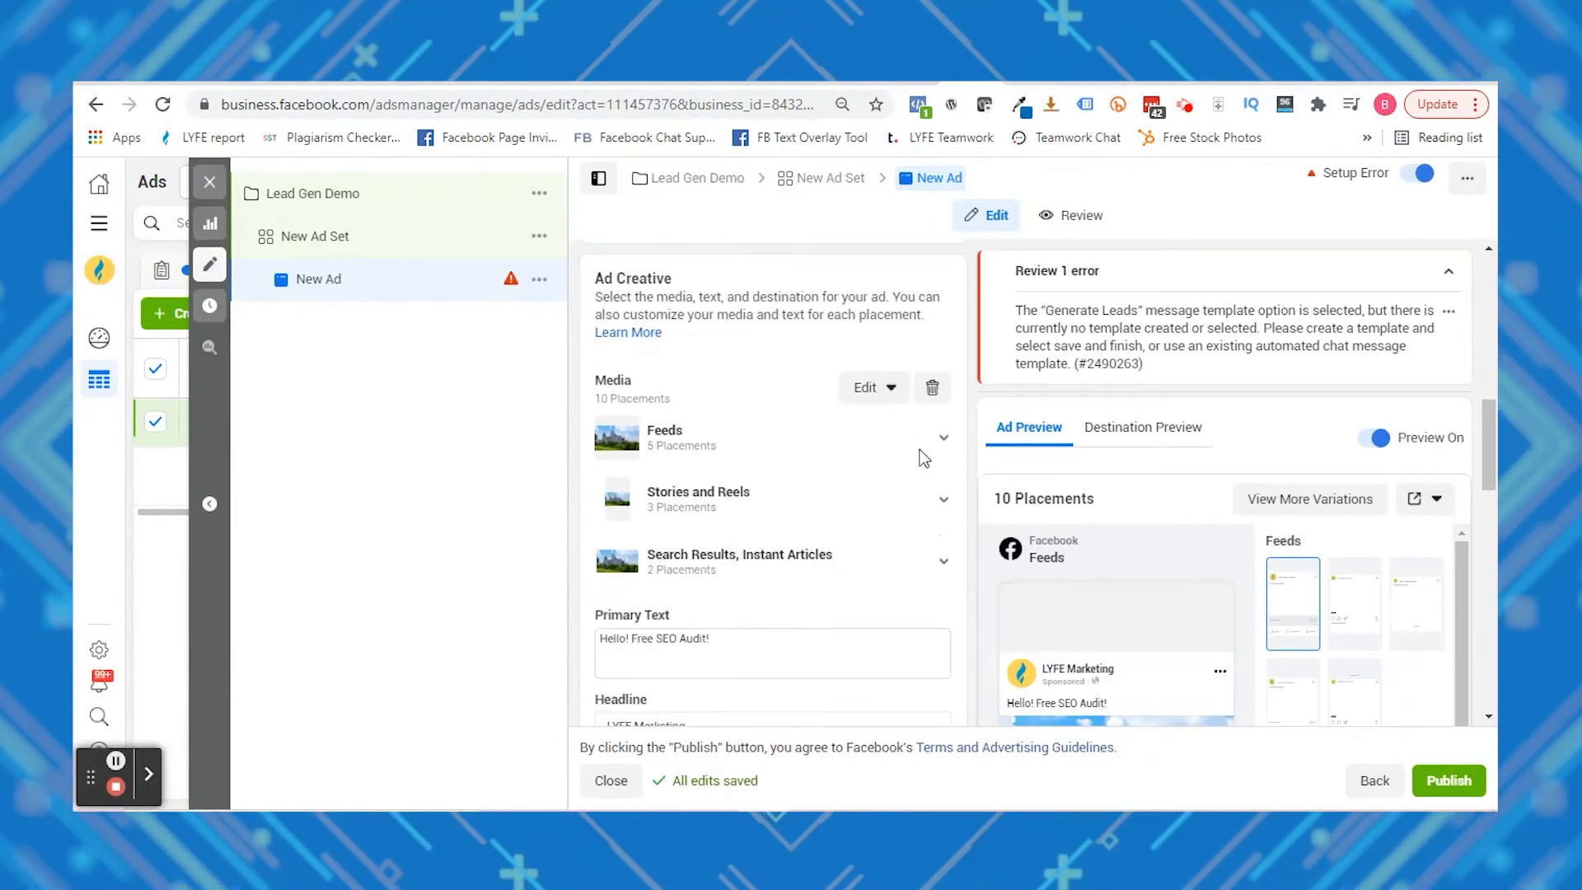
{"action": "scroll", "coordinate": [920, 455], "scroll_direction": "down", "scroll_amount": 6}
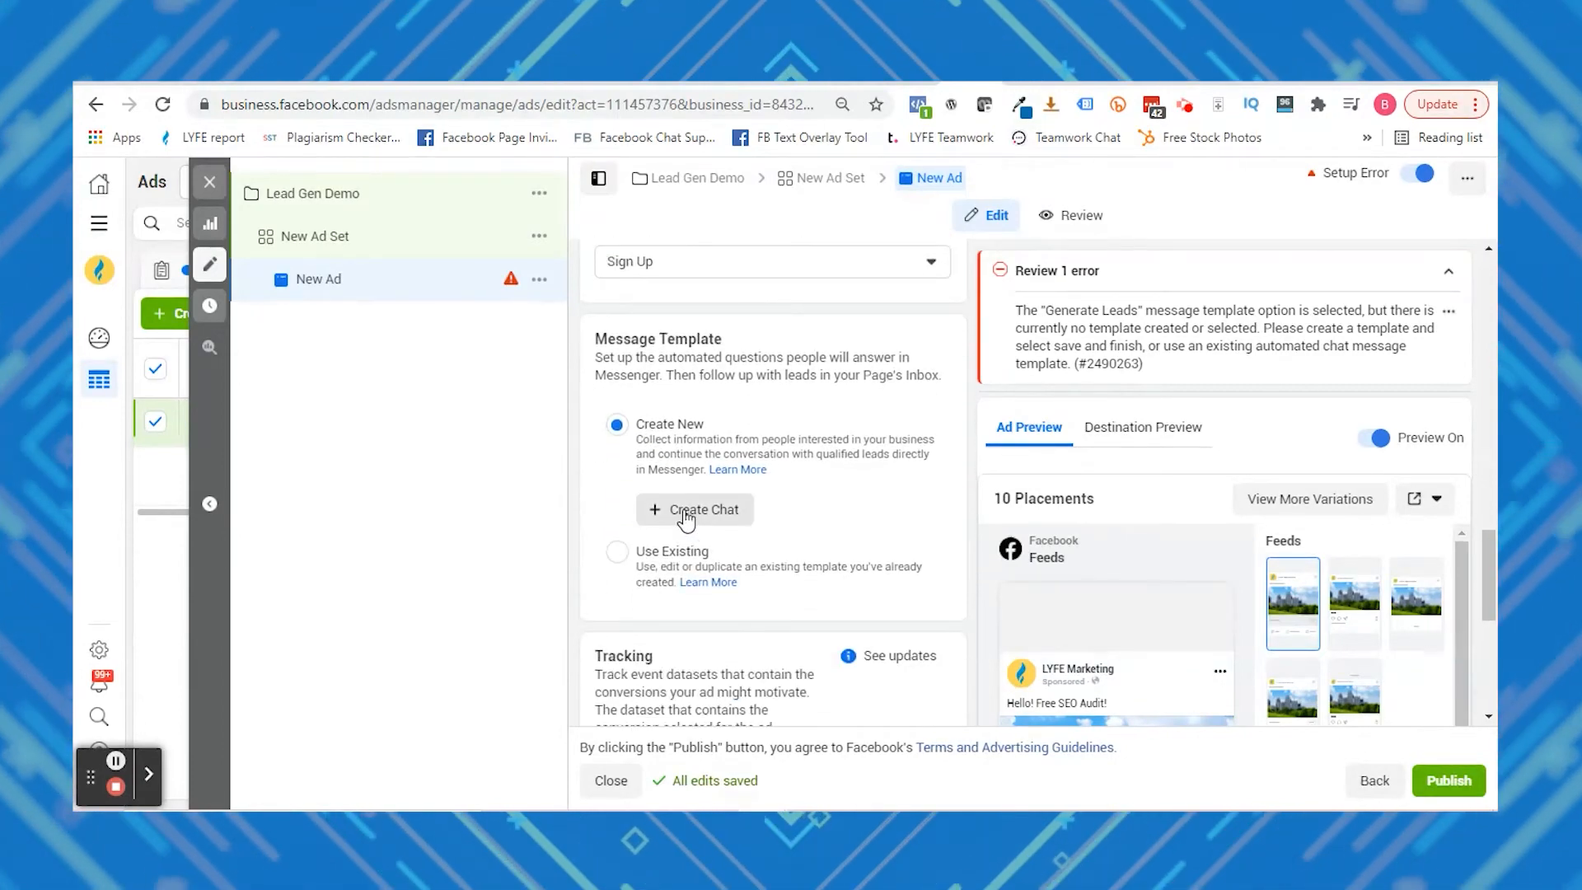
{"action": "left_click", "coordinate": [685, 517]}
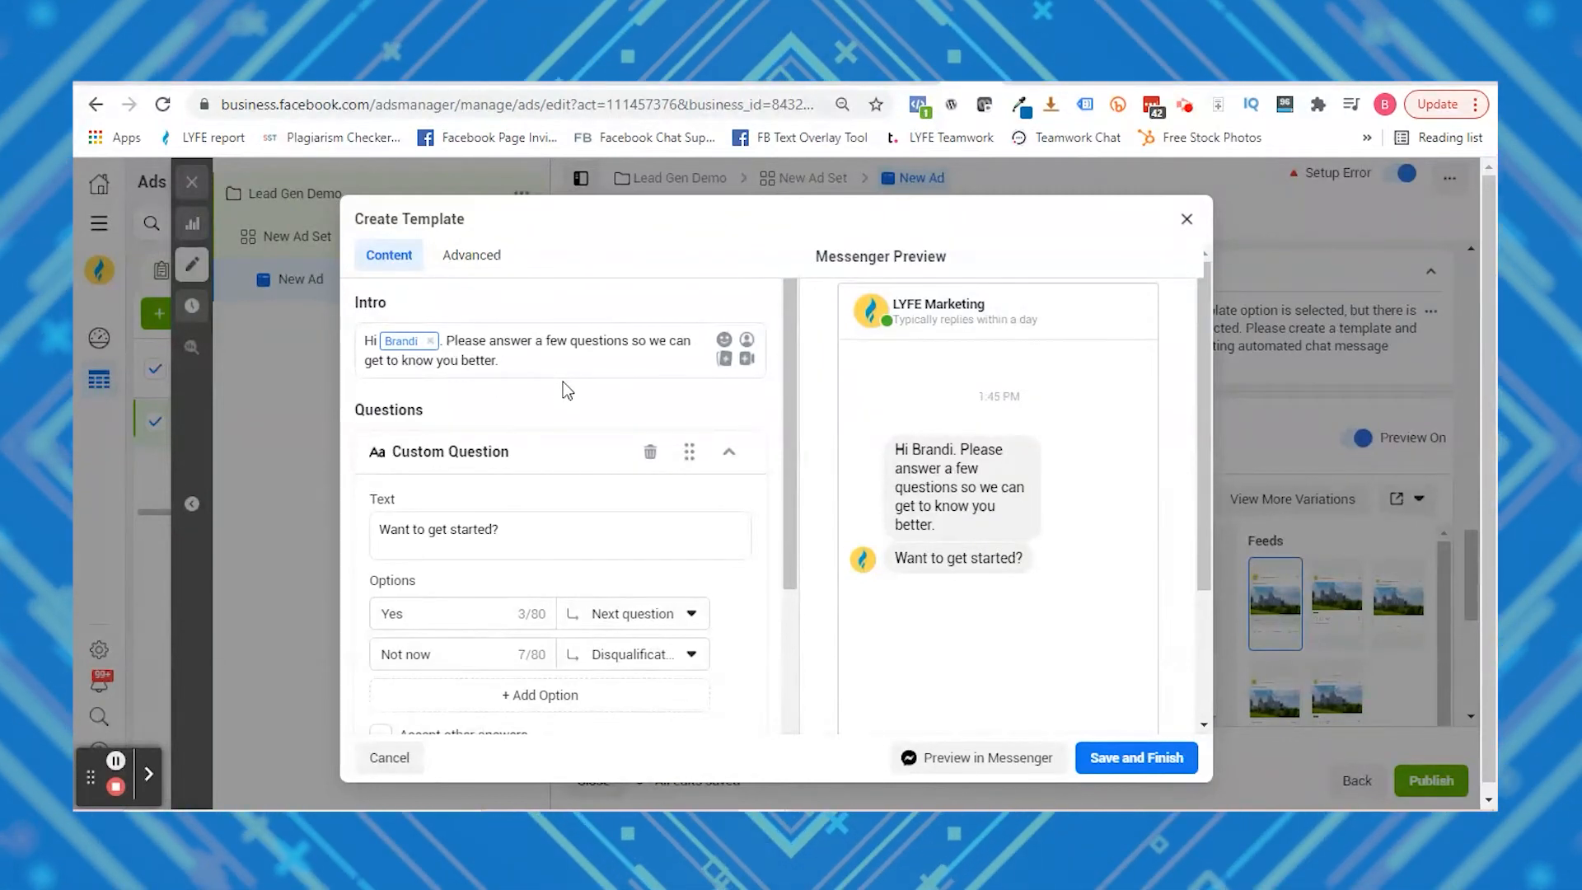
Examine the follow-up choices for the Yes and Not now answers of the chat template's custom question
{"action": "scroll", "coordinate": [563, 382], "scroll_direction": "down", "scroll_amount": 1}
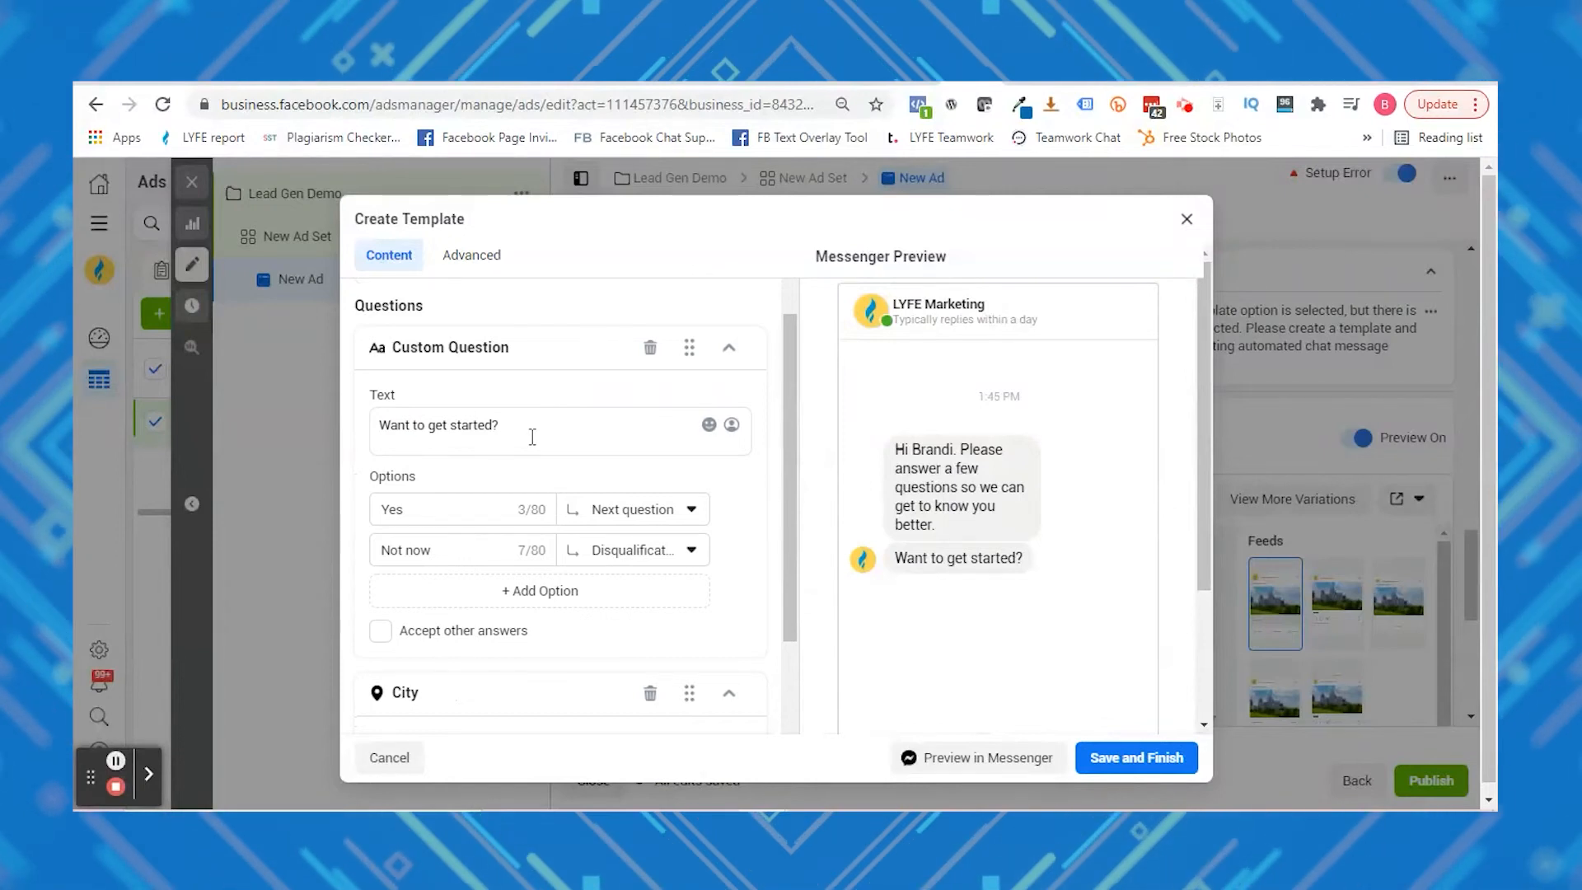
{"action": "left_click", "coordinate": [684, 515]}
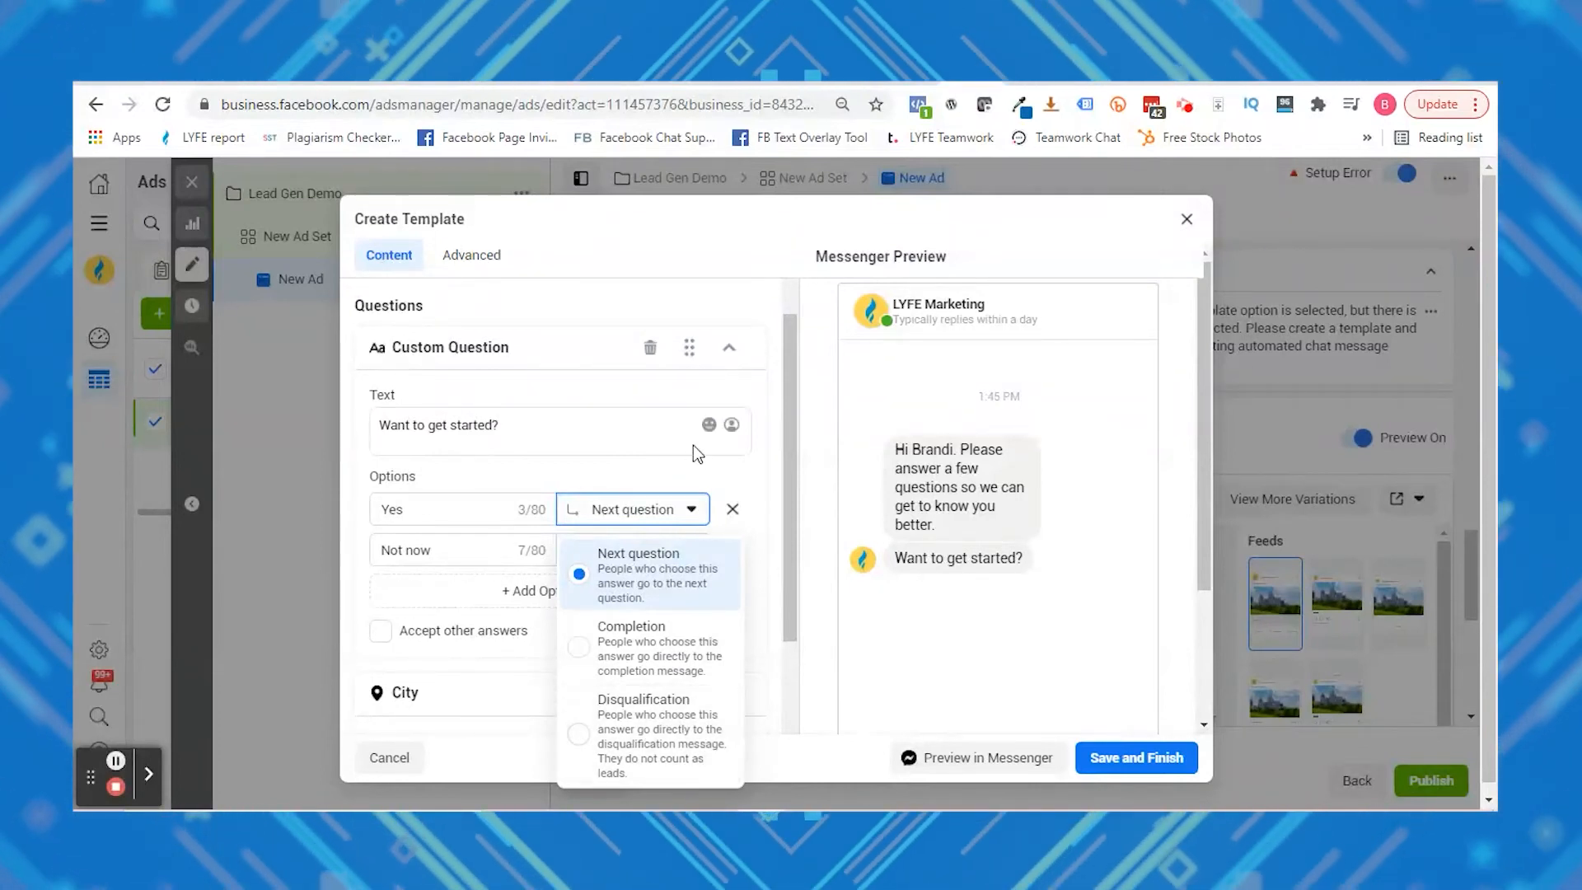
{"action": "left_click", "coordinate": [748, 462]}
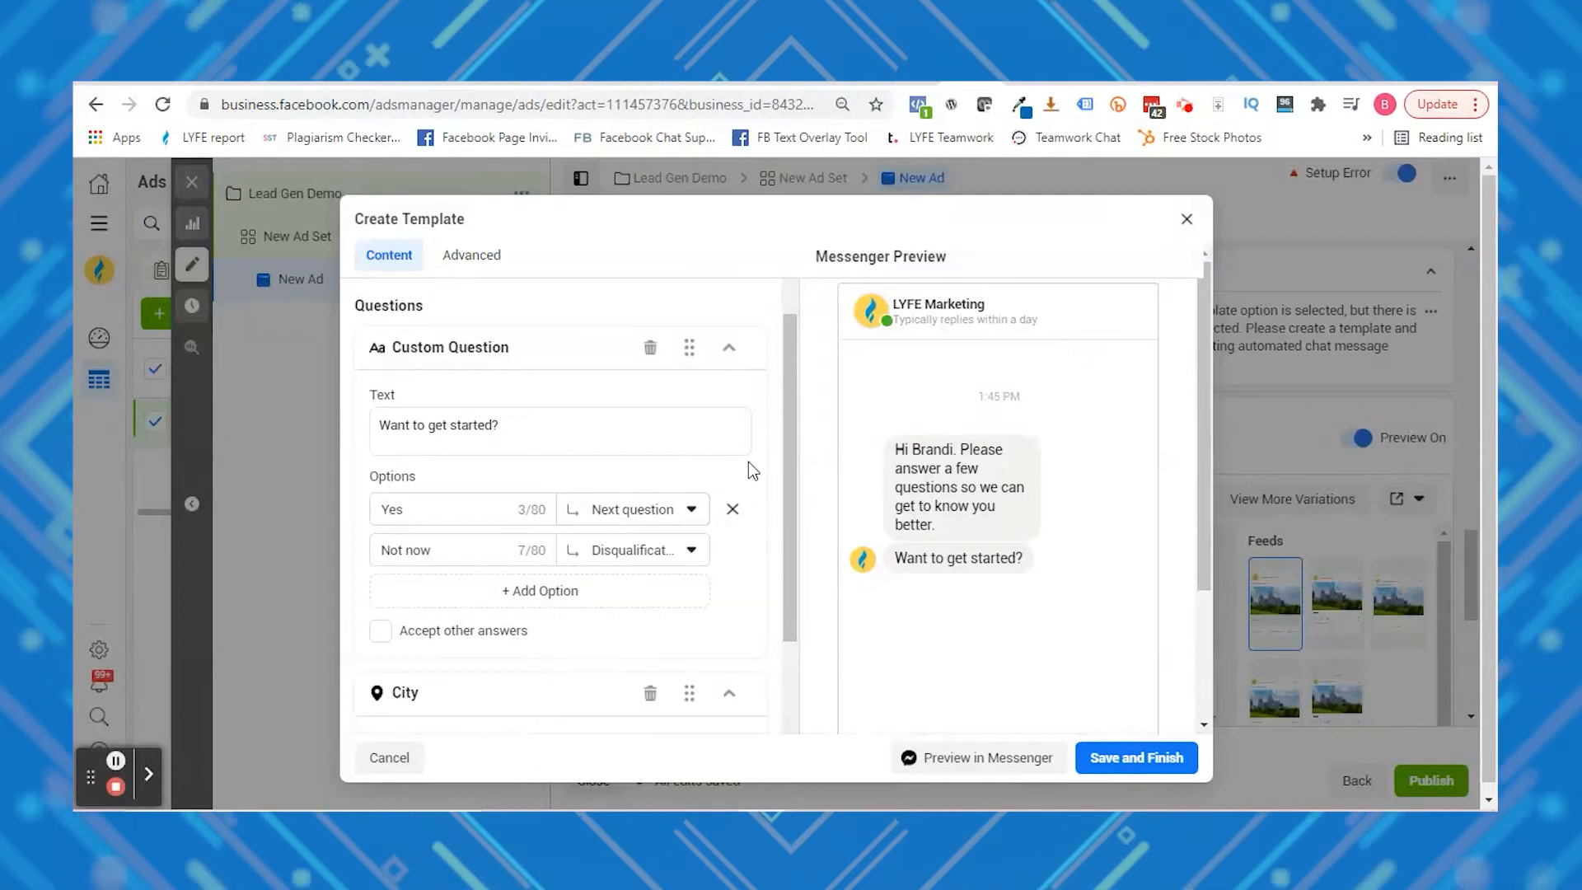
{"action": "left_click", "coordinate": [655, 550]}
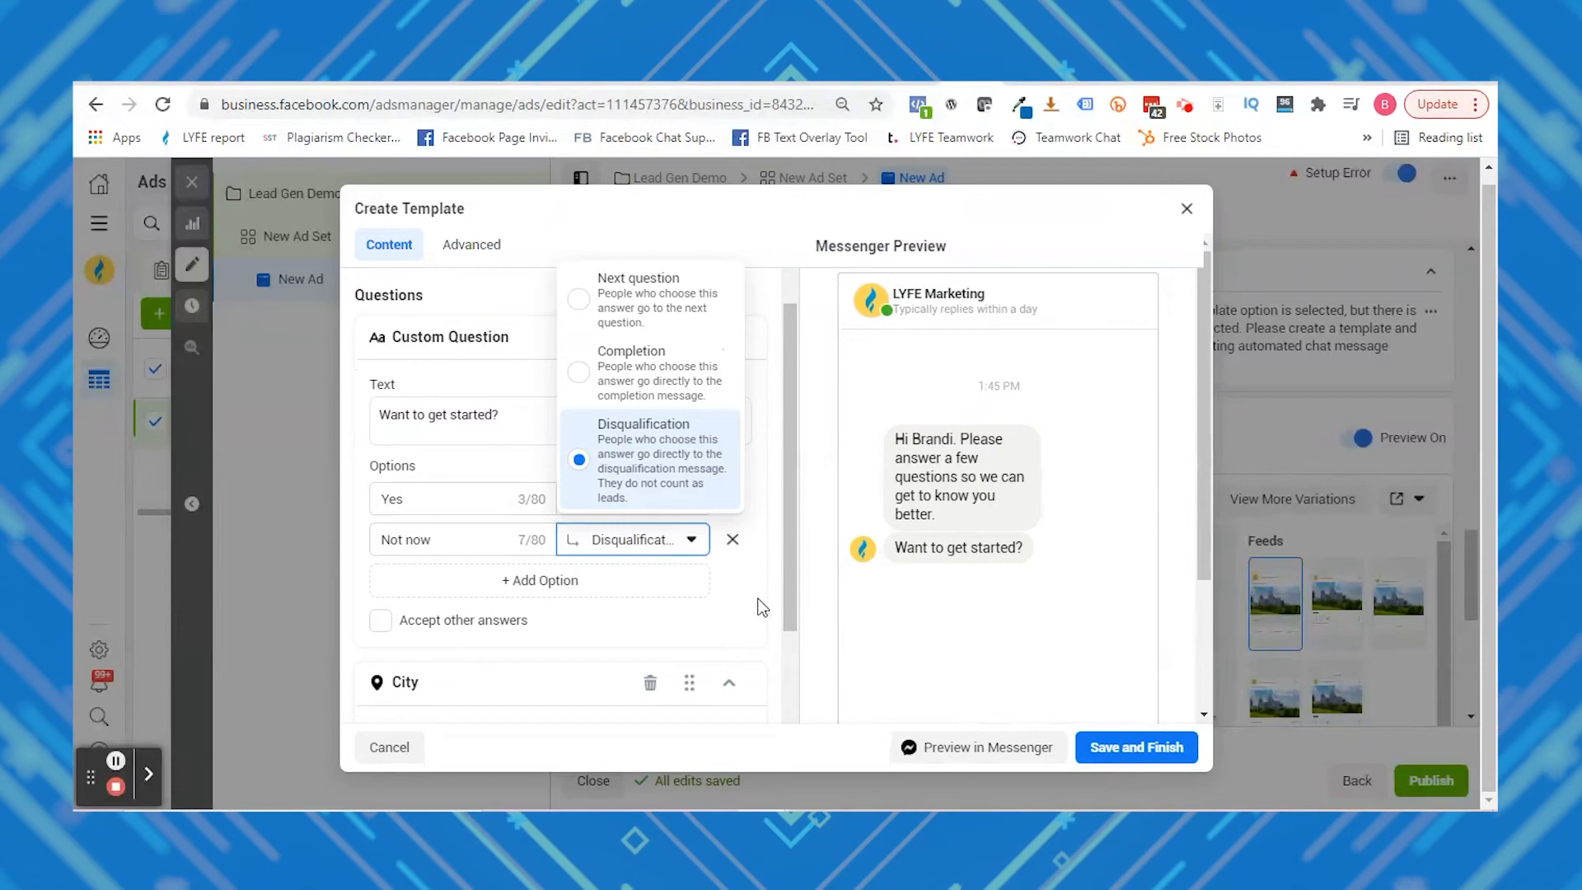
{"action": "left_click", "coordinate": [764, 581]}
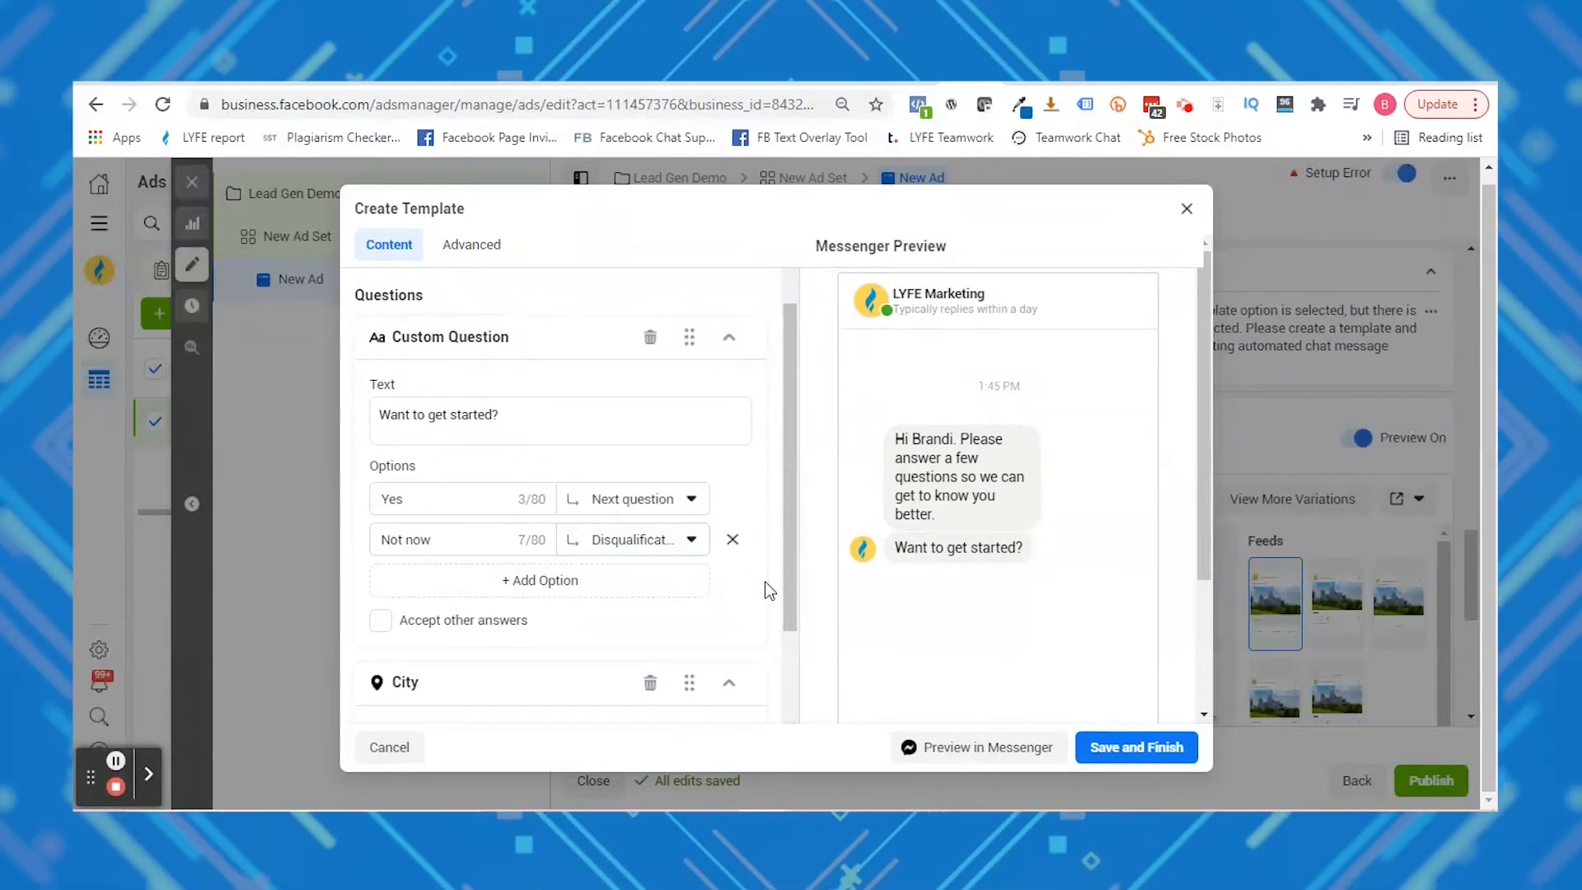
Review the chat template's city question and completion message, as well as its advanced settings
{"action": "scroll", "coordinate": [487, 626], "scroll_direction": "down", "scroll_amount": 7}
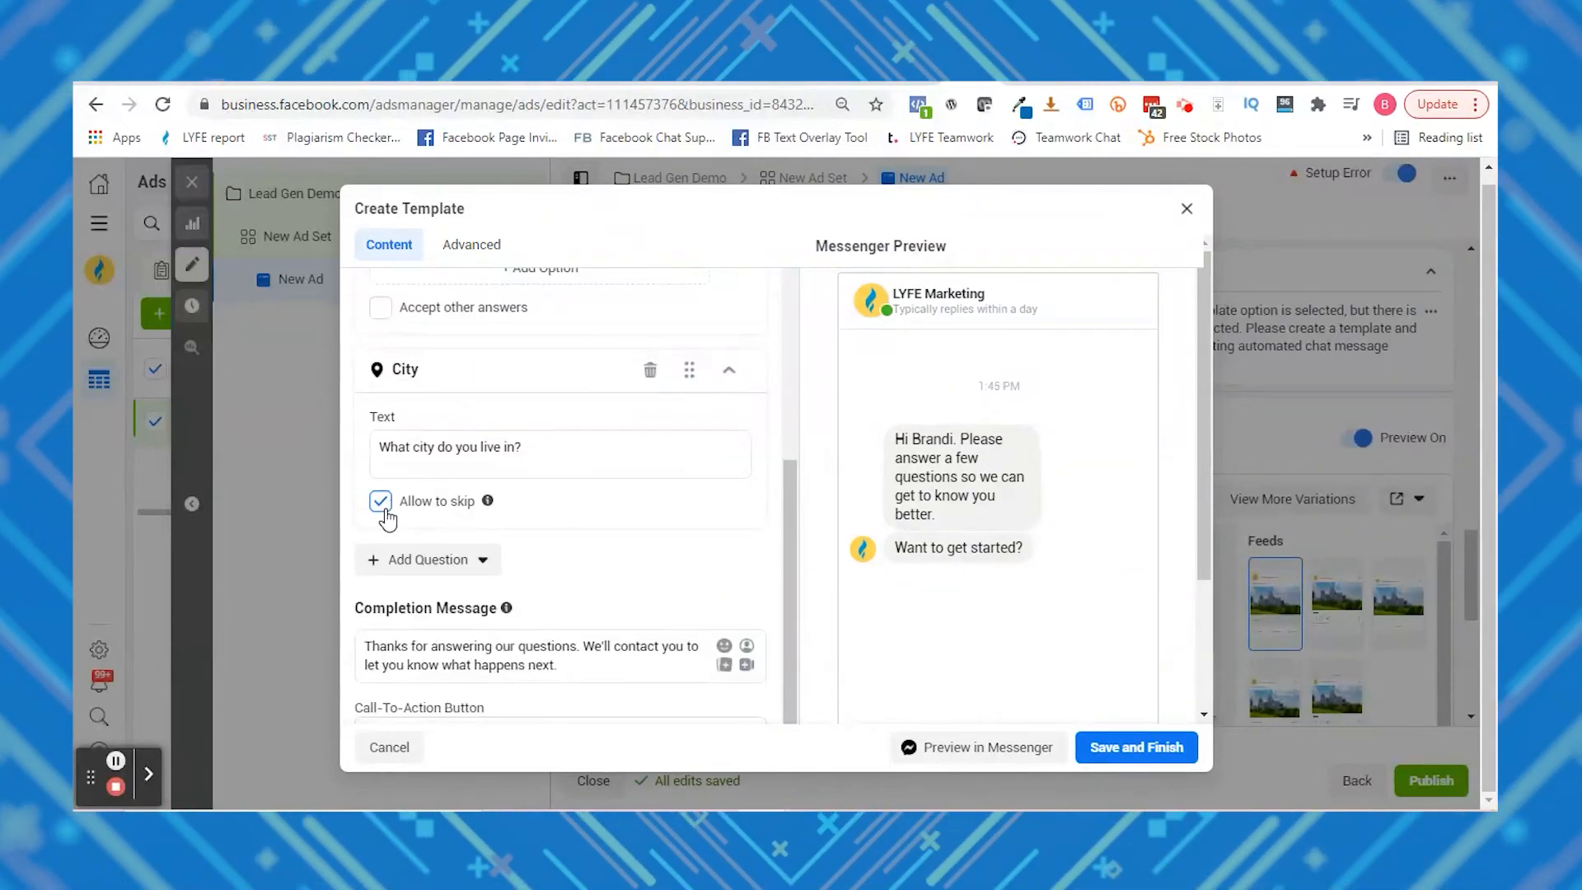
{"action": "scroll", "coordinate": [639, 569], "scroll_direction": "up", "scroll_amount": 5}
{"action": "left_click", "coordinate": [469, 245]}
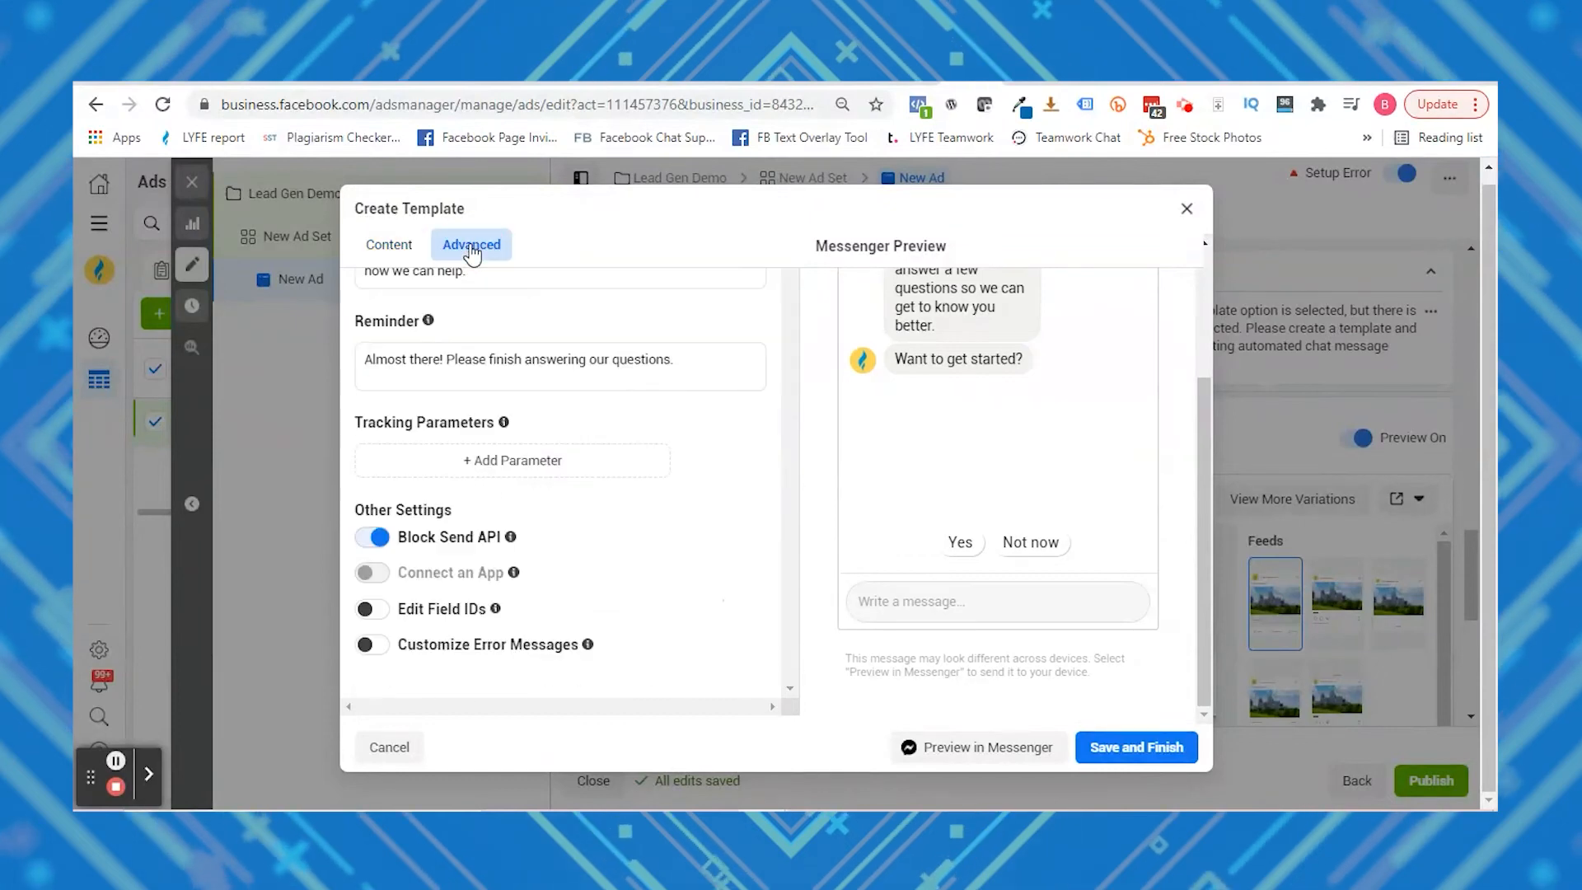
{"action": "scroll", "coordinate": [664, 459], "scroll_direction": "up", "scroll_amount": 3}
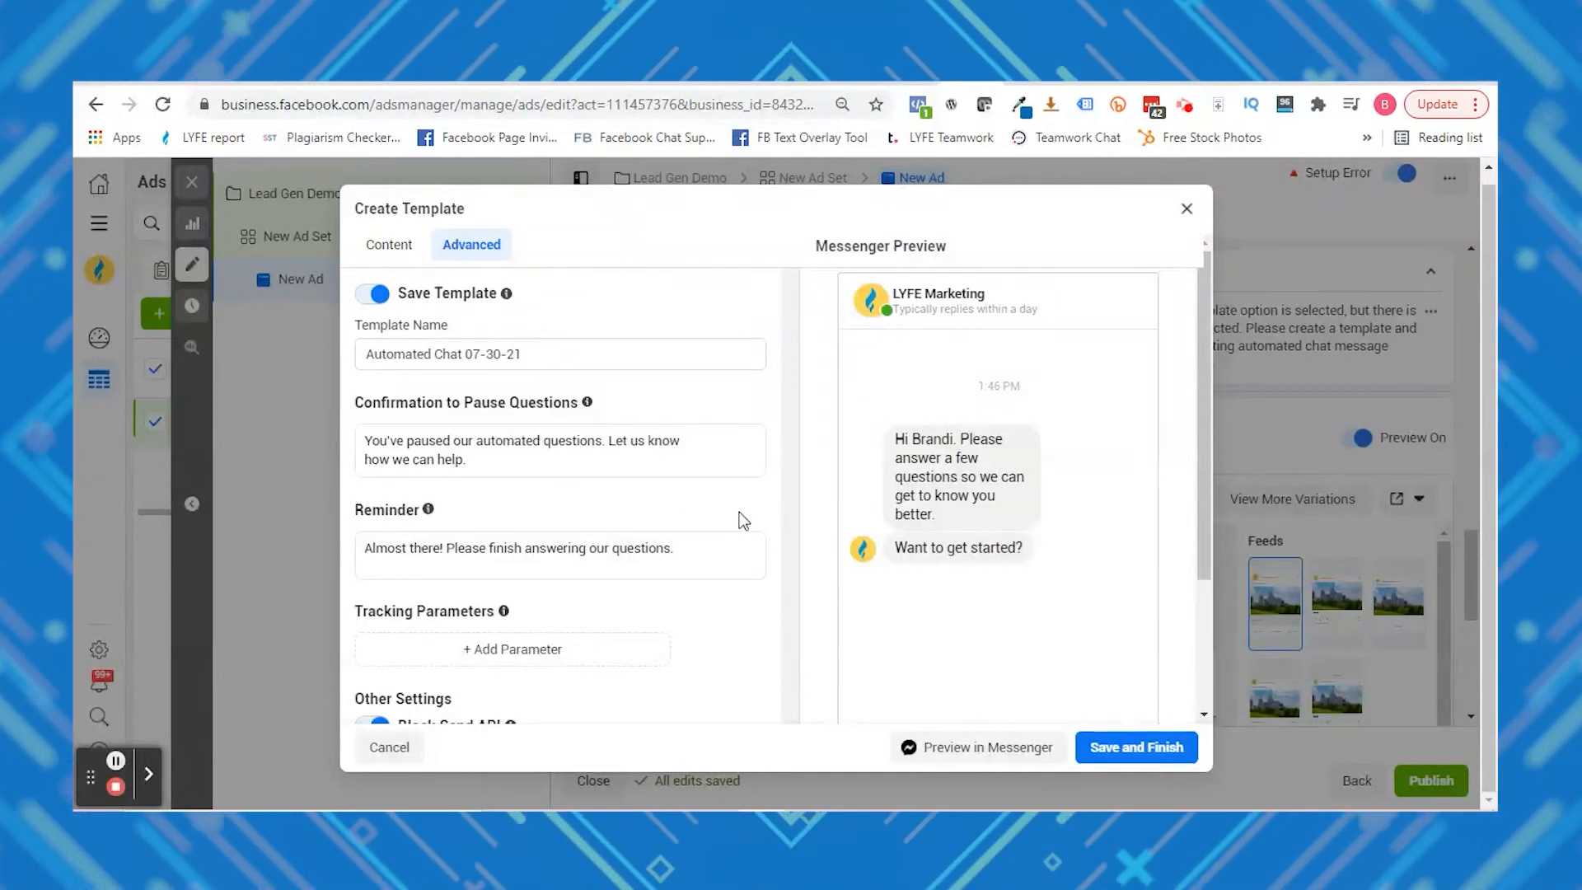
{"action": "scroll", "coordinate": [739, 512], "scroll_direction": "down", "scroll_amount": 3}
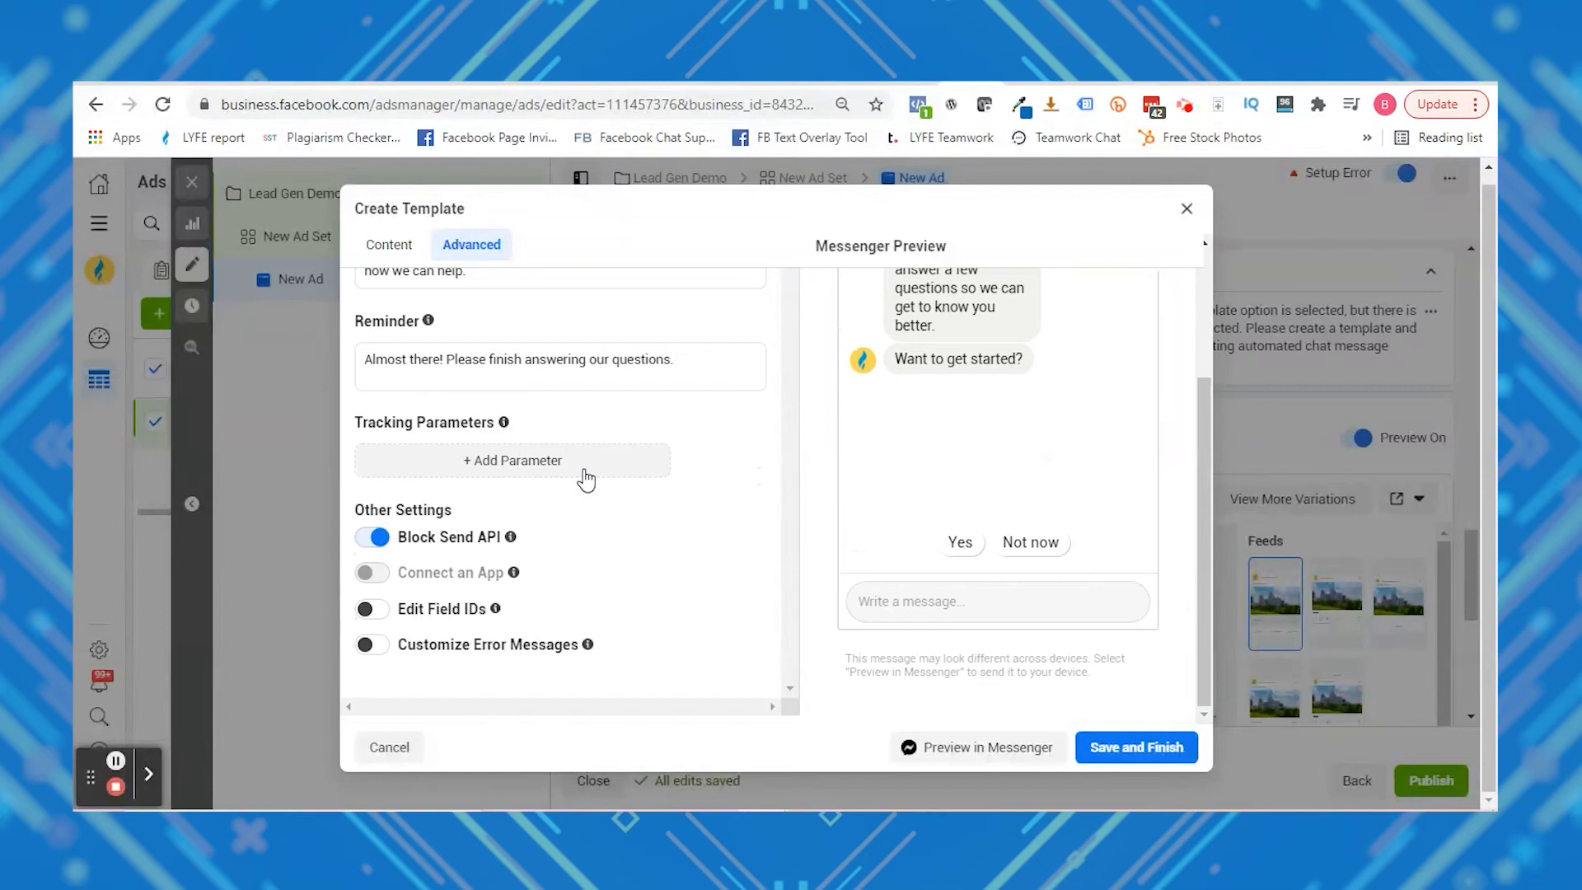
Try adding a tracking parameter to the chat template, remove it, and close the template without saving
{"action": "left_click", "coordinate": [585, 475]}
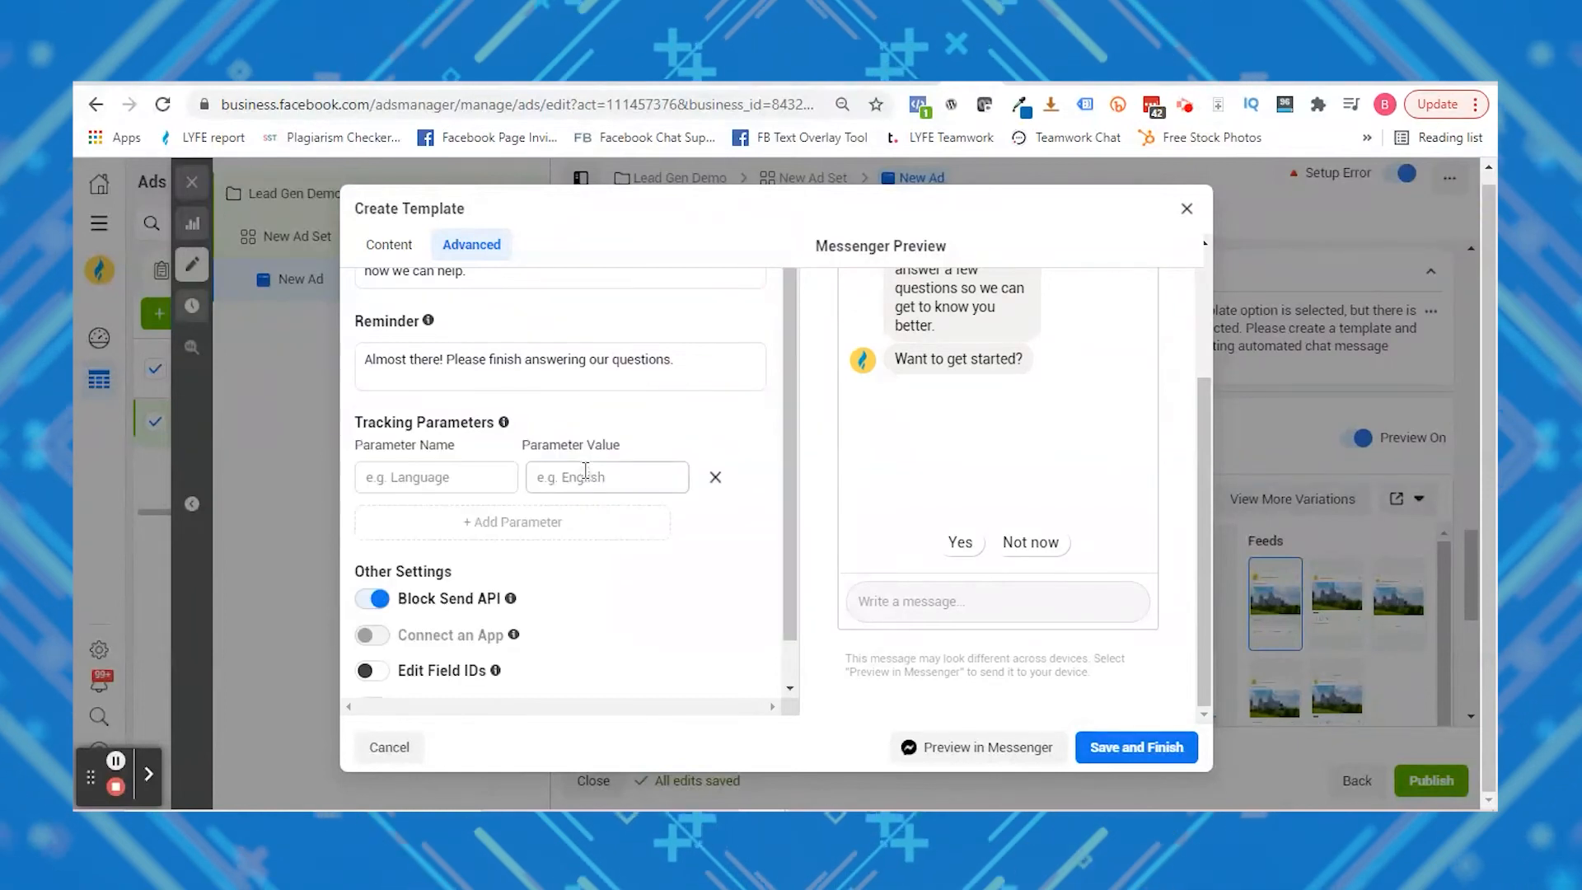
{"action": "left_click", "coordinate": [716, 478]}
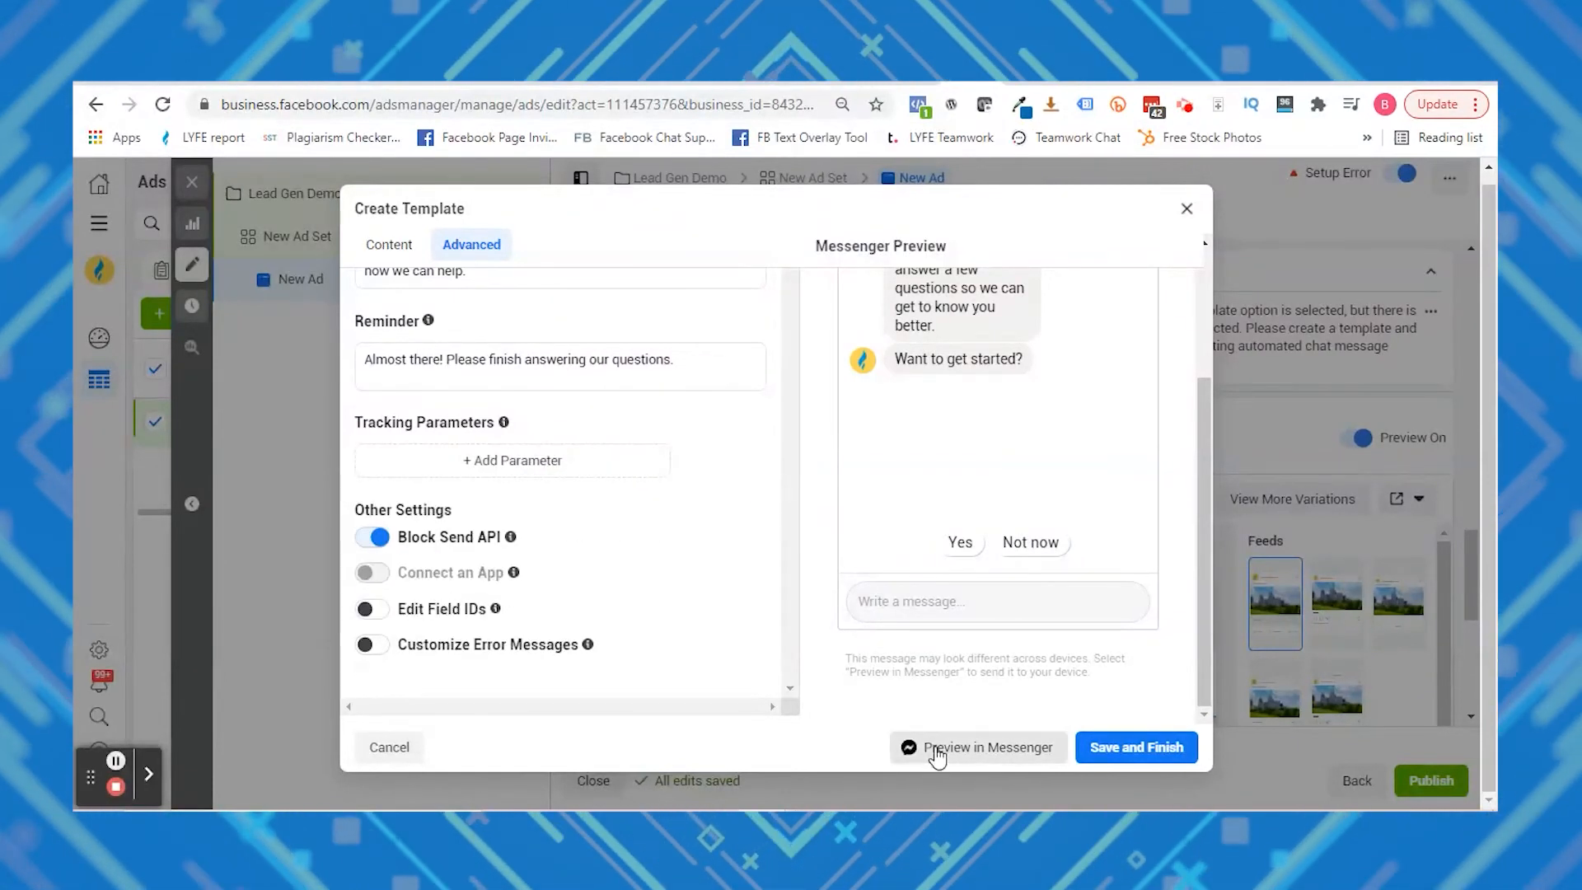
{"action": "scroll", "coordinate": [731, 529], "scroll_direction": "up", "scroll_amount": 5}
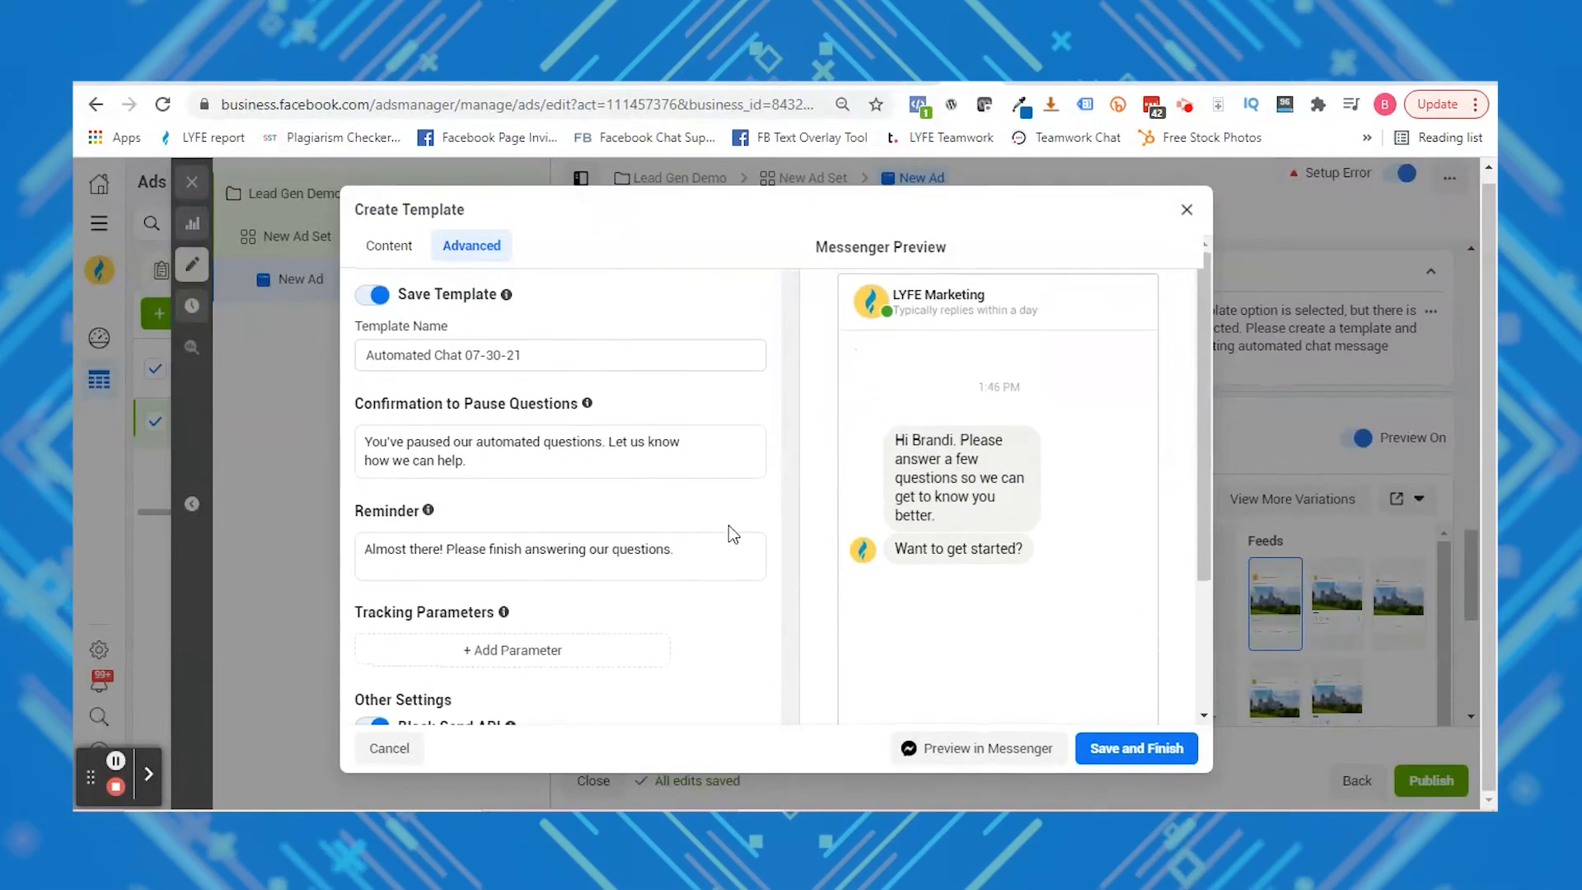
{"action": "left_click", "coordinate": [1189, 212]}
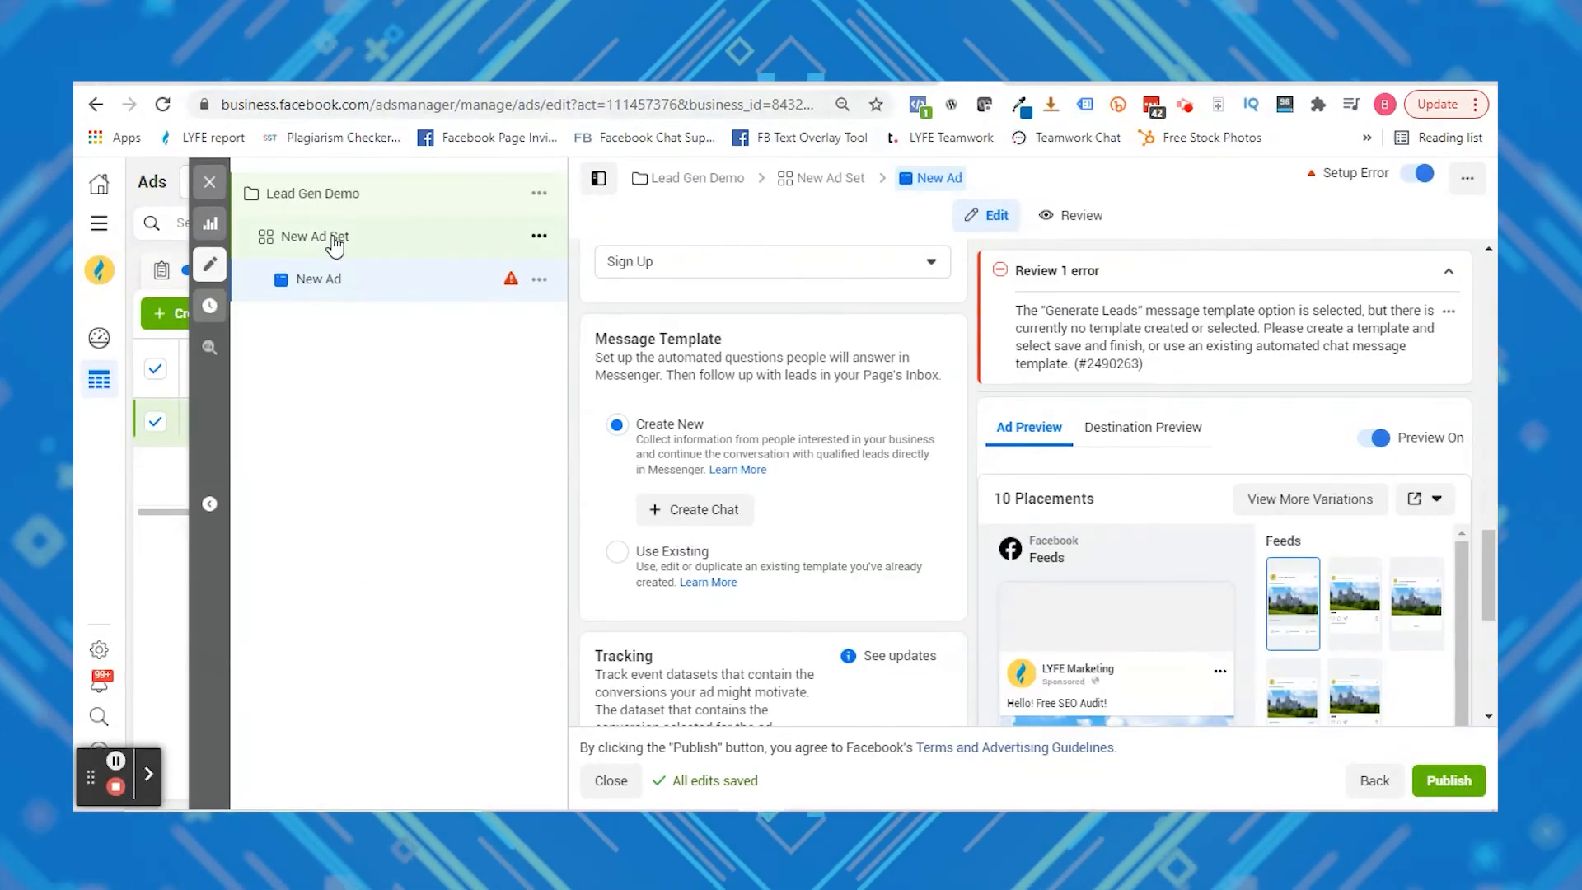
Return to New Ad Set and look through New Ad's format, creative text and phone number settings
{"action": "left_click", "coordinate": [334, 243]}
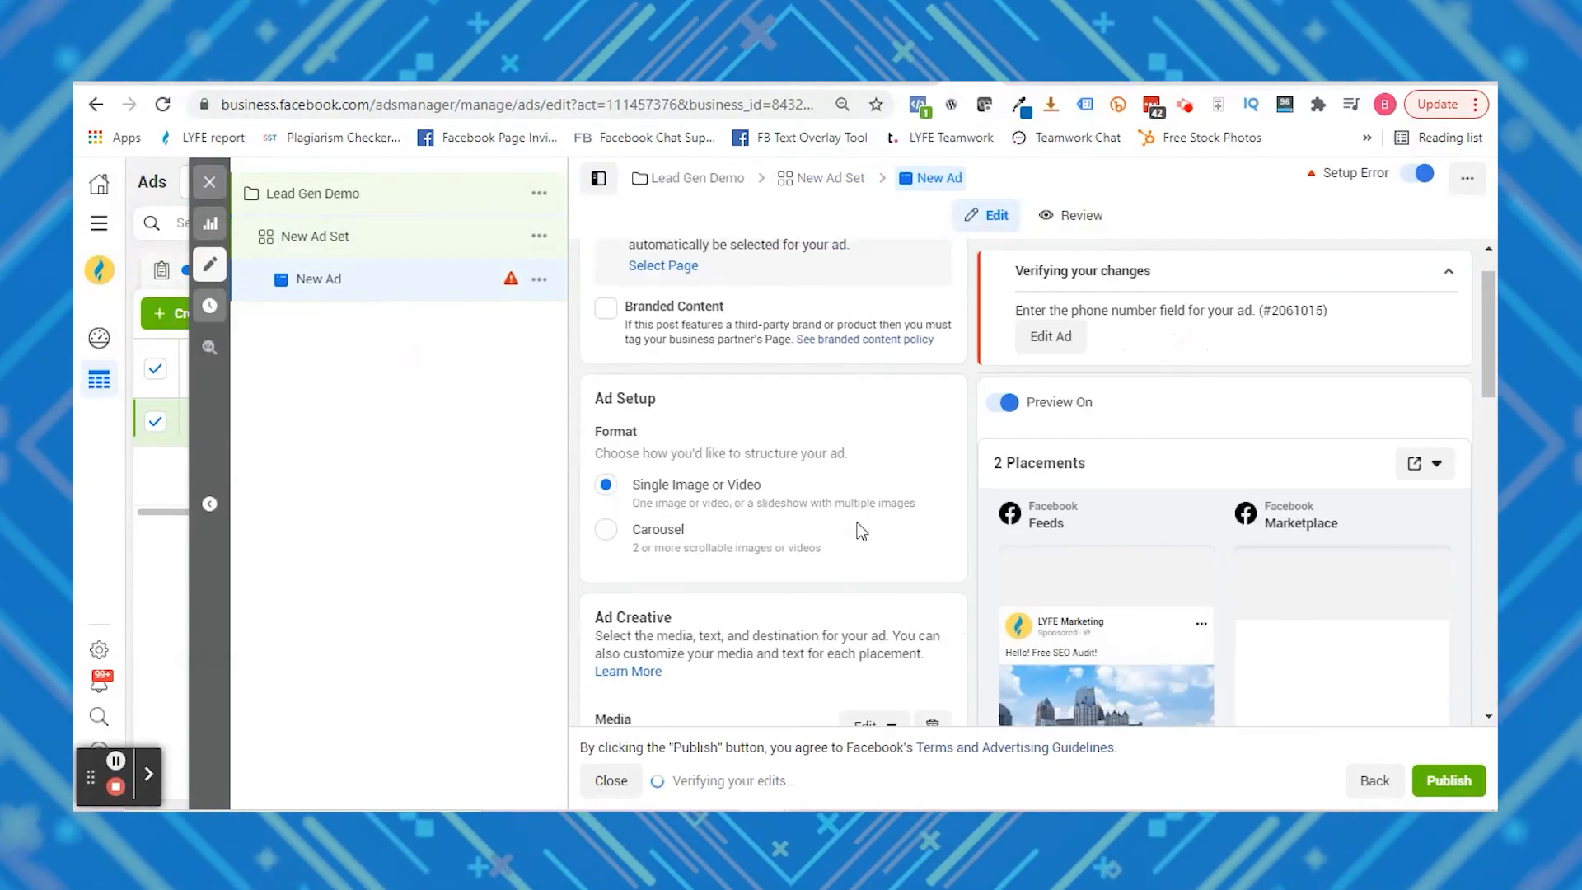
{"action": "scroll", "coordinate": [857, 527], "scroll_direction": "down", "scroll_amount": 10}
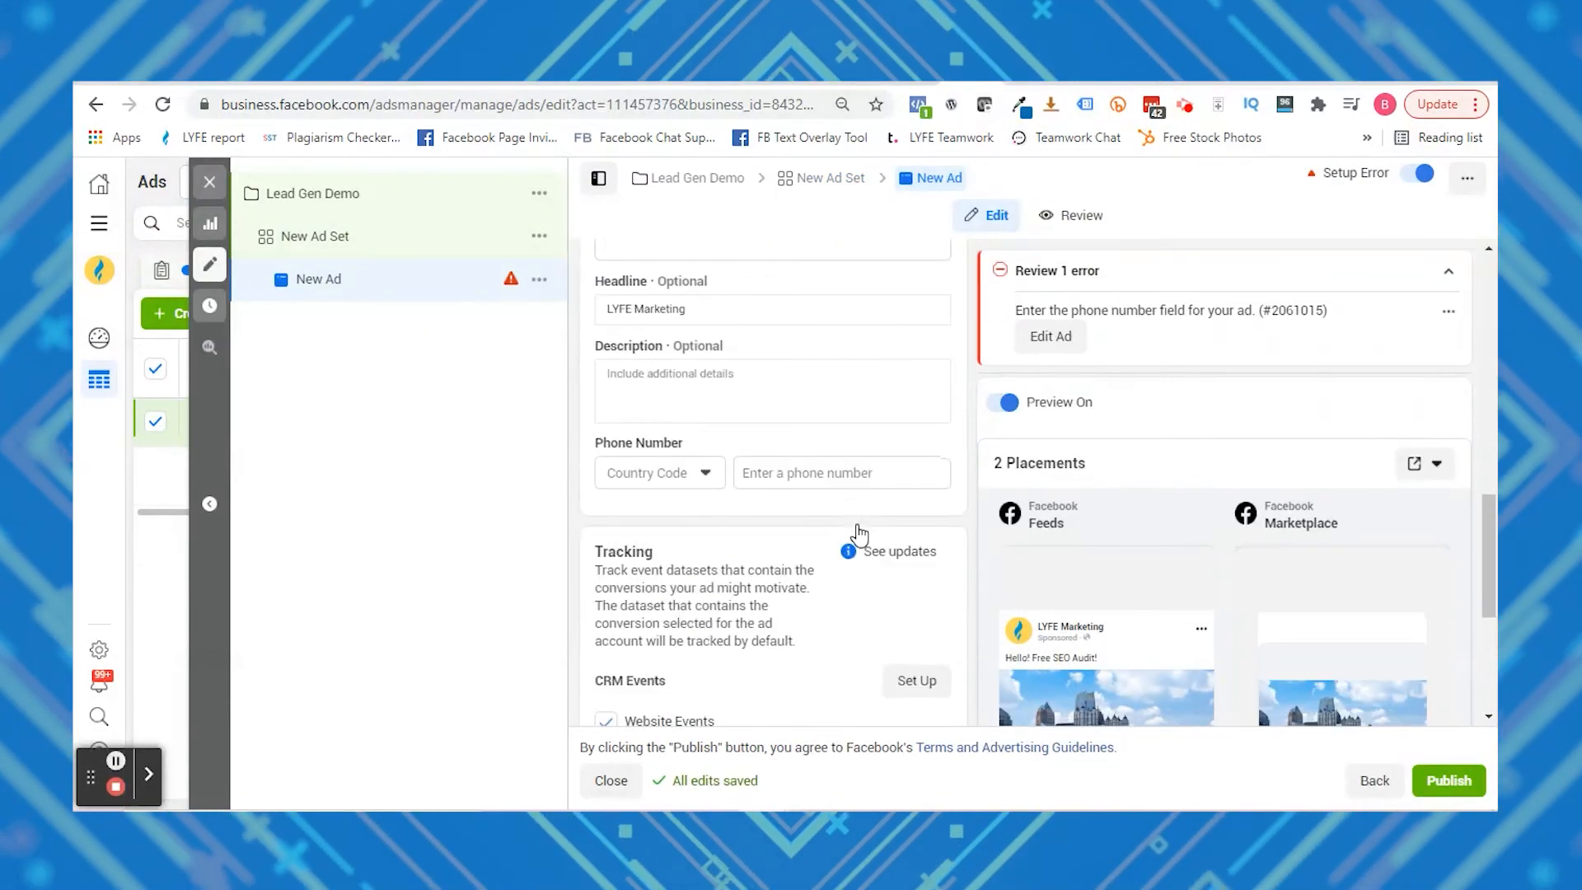
{"action": "scroll", "coordinate": [857, 534], "scroll_direction": "down", "scroll_amount": 5}
{"action": "scroll", "coordinate": [857, 534], "scroll_direction": "up", "scroll_amount": 6}
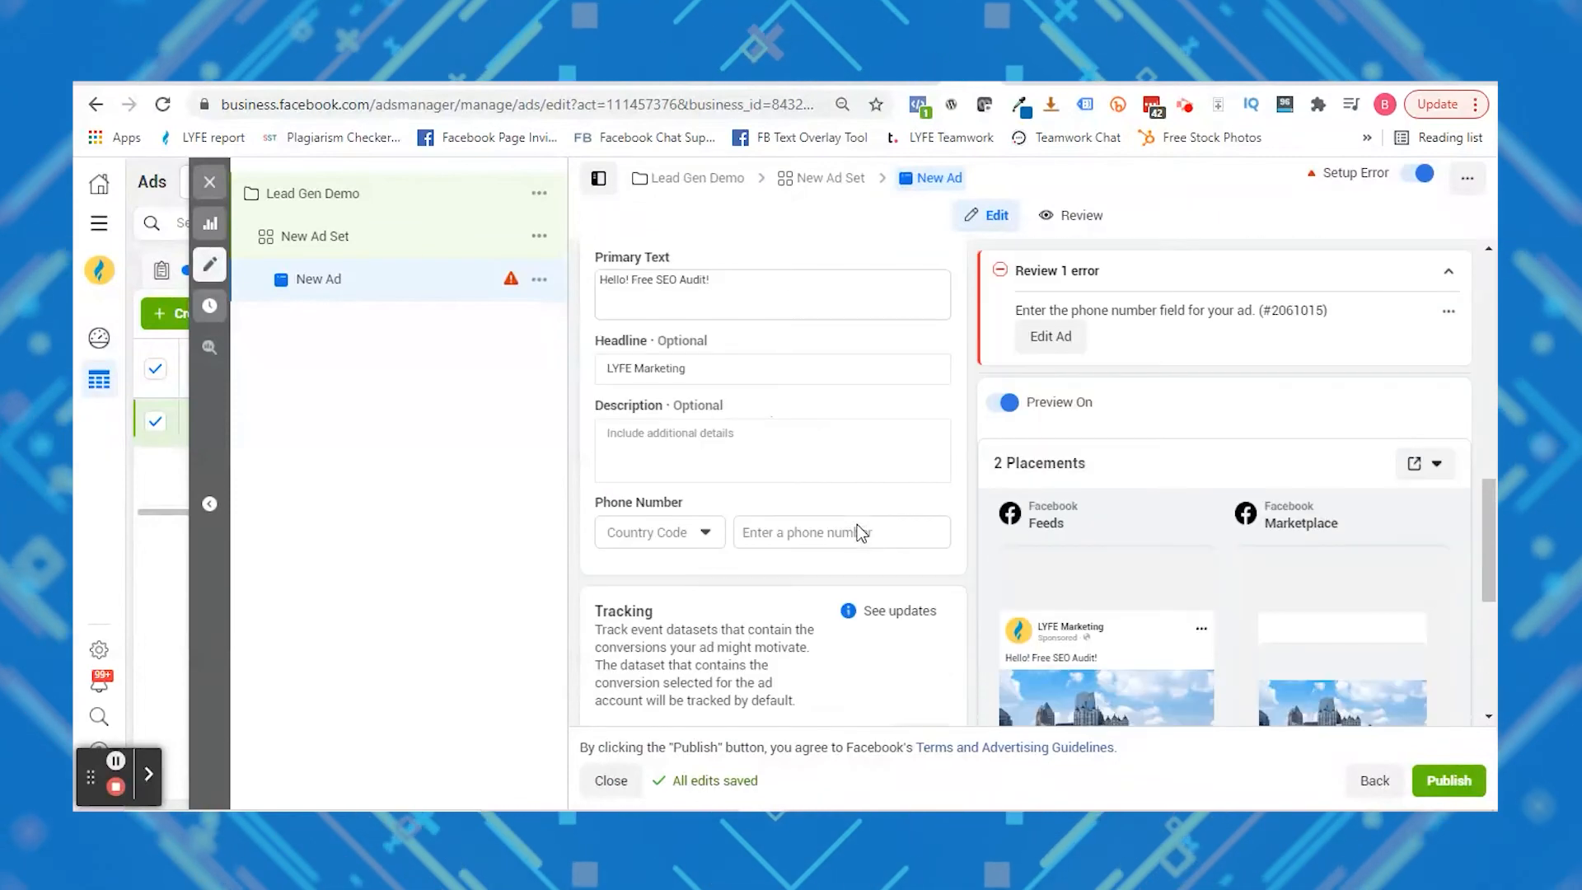
{"action": "scroll", "coordinate": [857, 532], "scroll_direction": "up", "scroll_amount": 1}
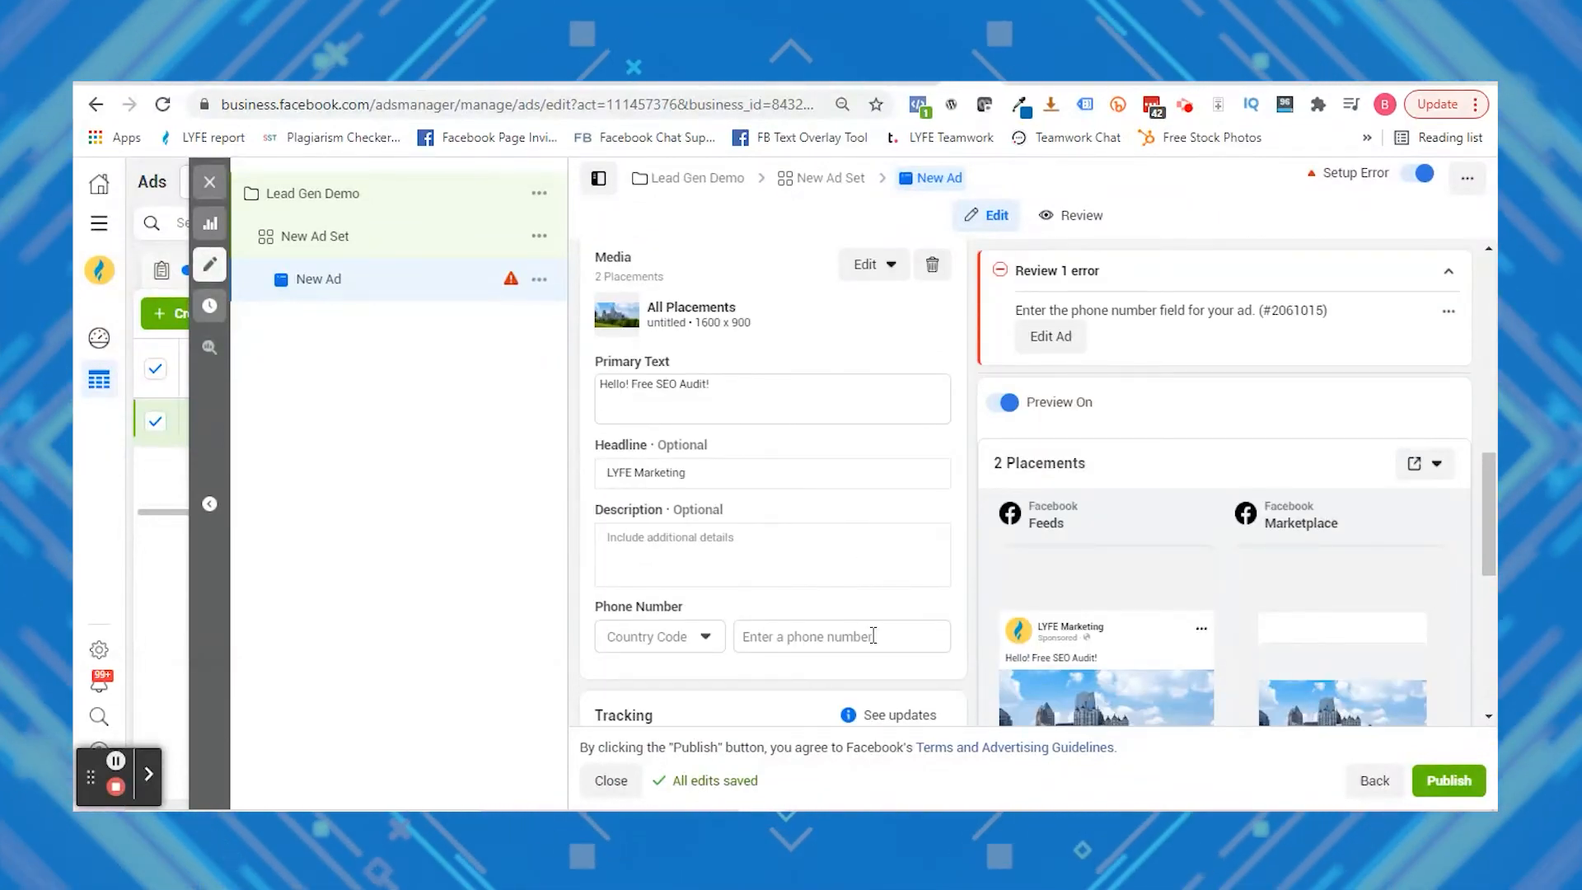
{"action": "scroll", "coordinate": [874, 635], "scroll_direction": "up", "scroll_amount": 4}
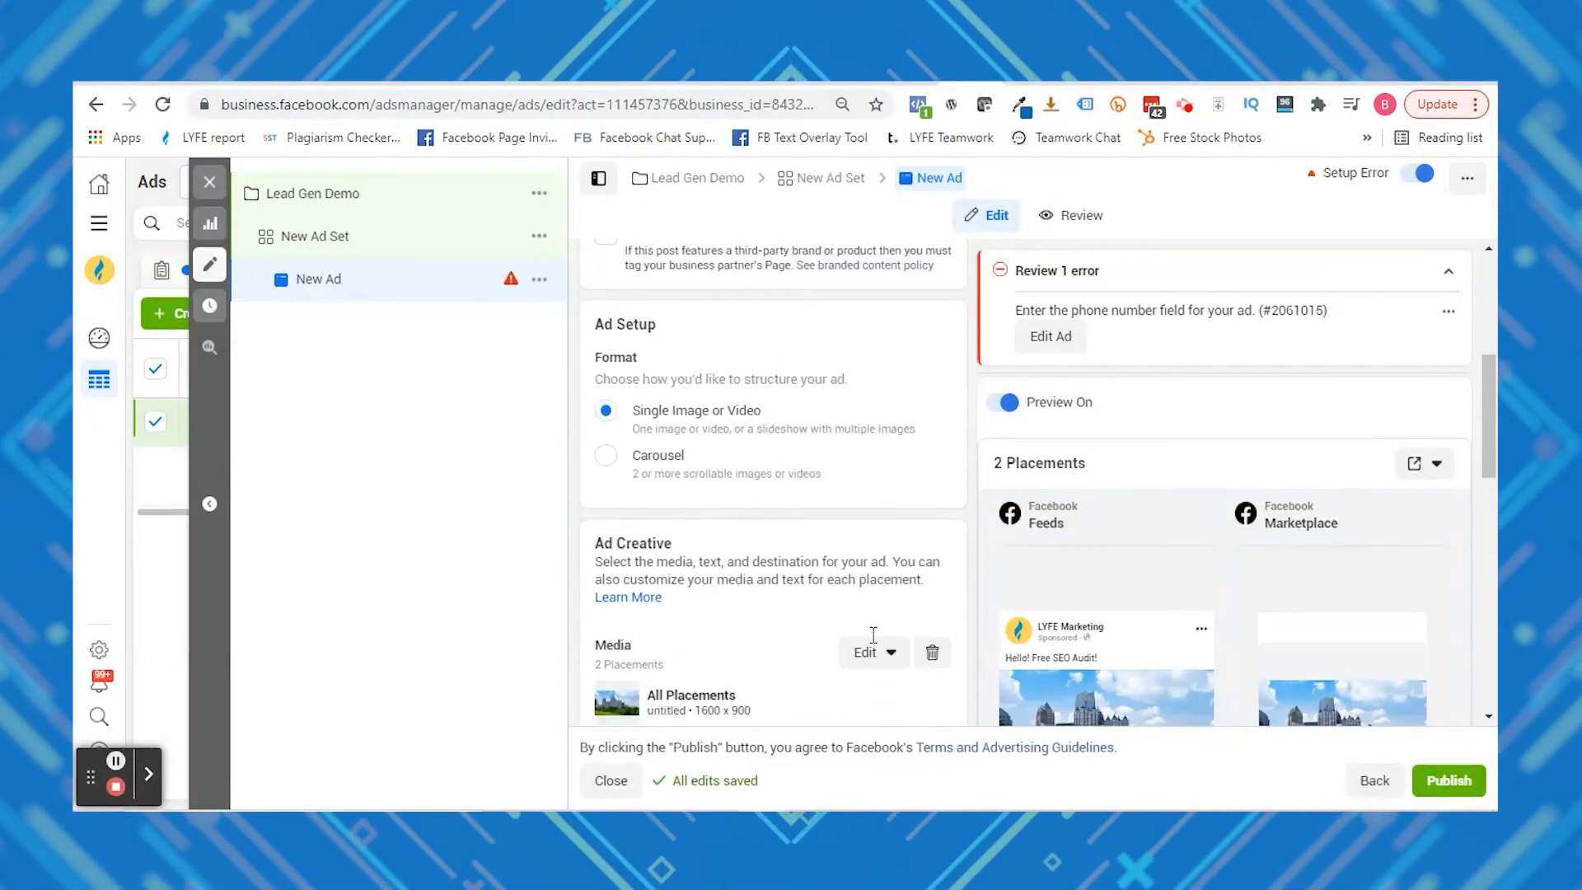
{"action": "scroll", "coordinate": [873, 634], "scroll_direction": "up", "scroll_amount": 1}
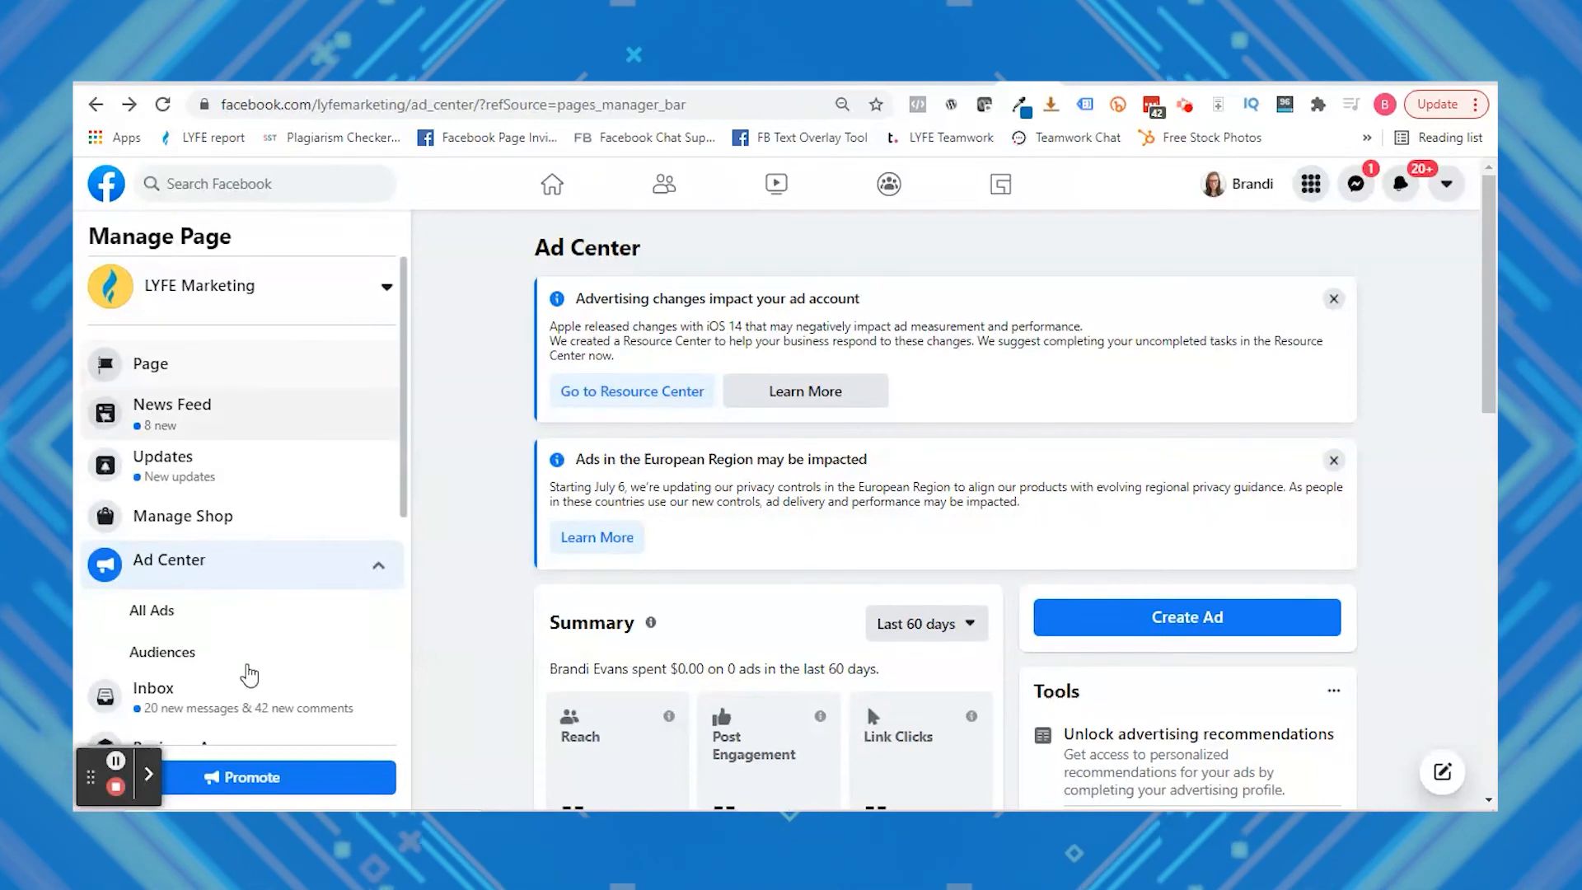
Open the page's Publishing Tools and go to the Forms Library for lead ads
{"action": "scroll", "coordinate": [251, 663], "scroll_direction": "down", "scroll_amount": 3}
{"action": "scroll", "coordinate": [255, 664], "scroll_direction": "down", "scroll_amount": 2}
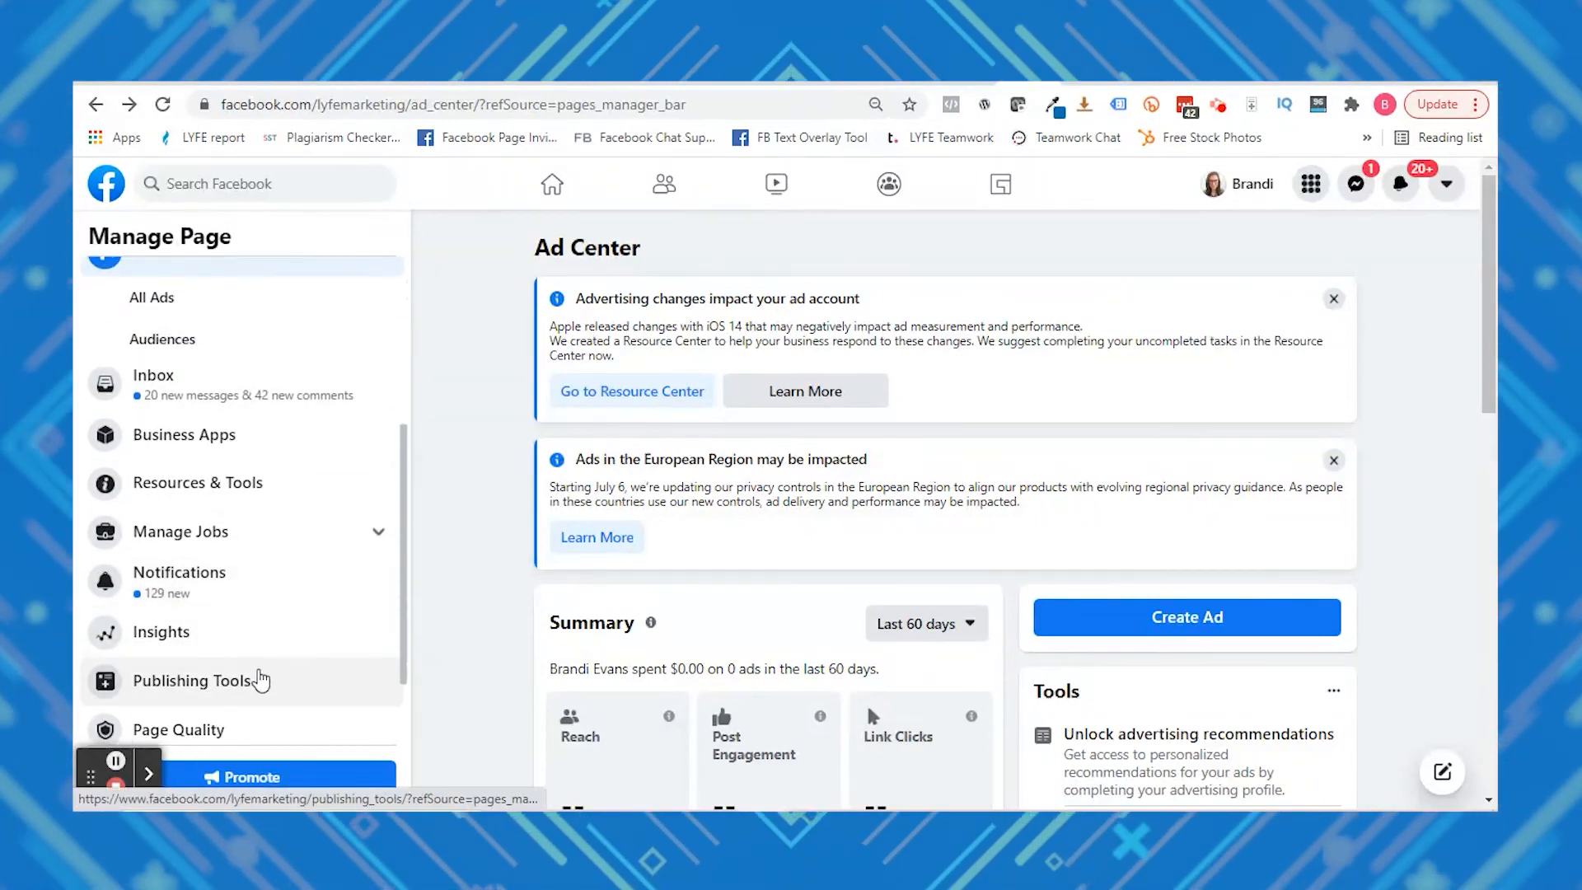
{"action": "left_click", "coordinate": [254, 678]}
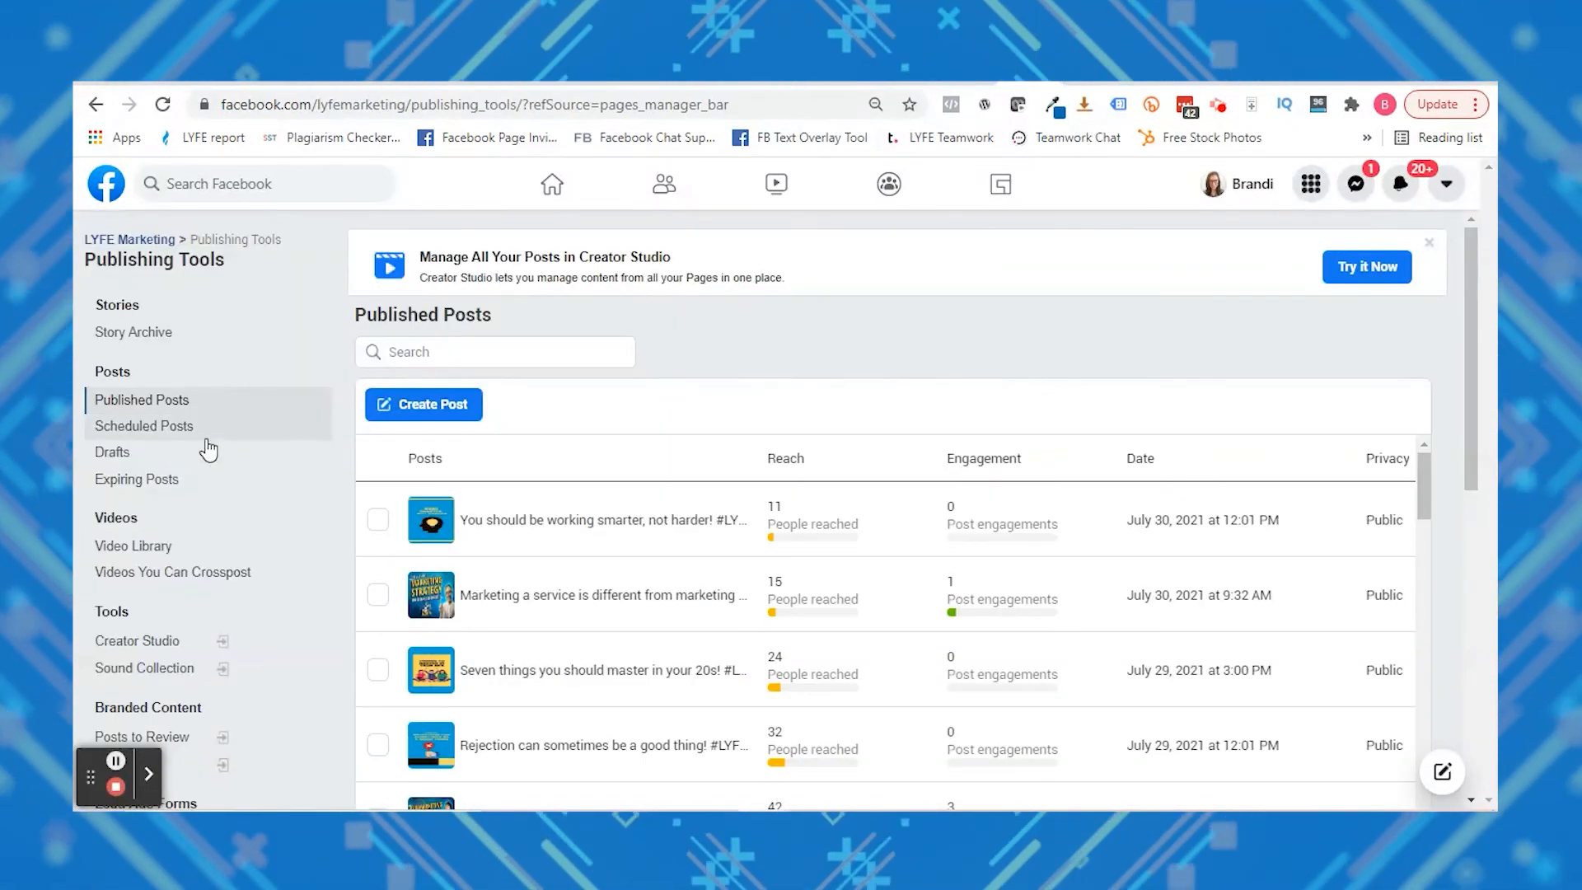
{"action": "scroll", "coordinate": [206, 445], "scroll_direction": "down", "scroll_amount": 4}
{"action": "left_click", "coordinate": [134, 518]}
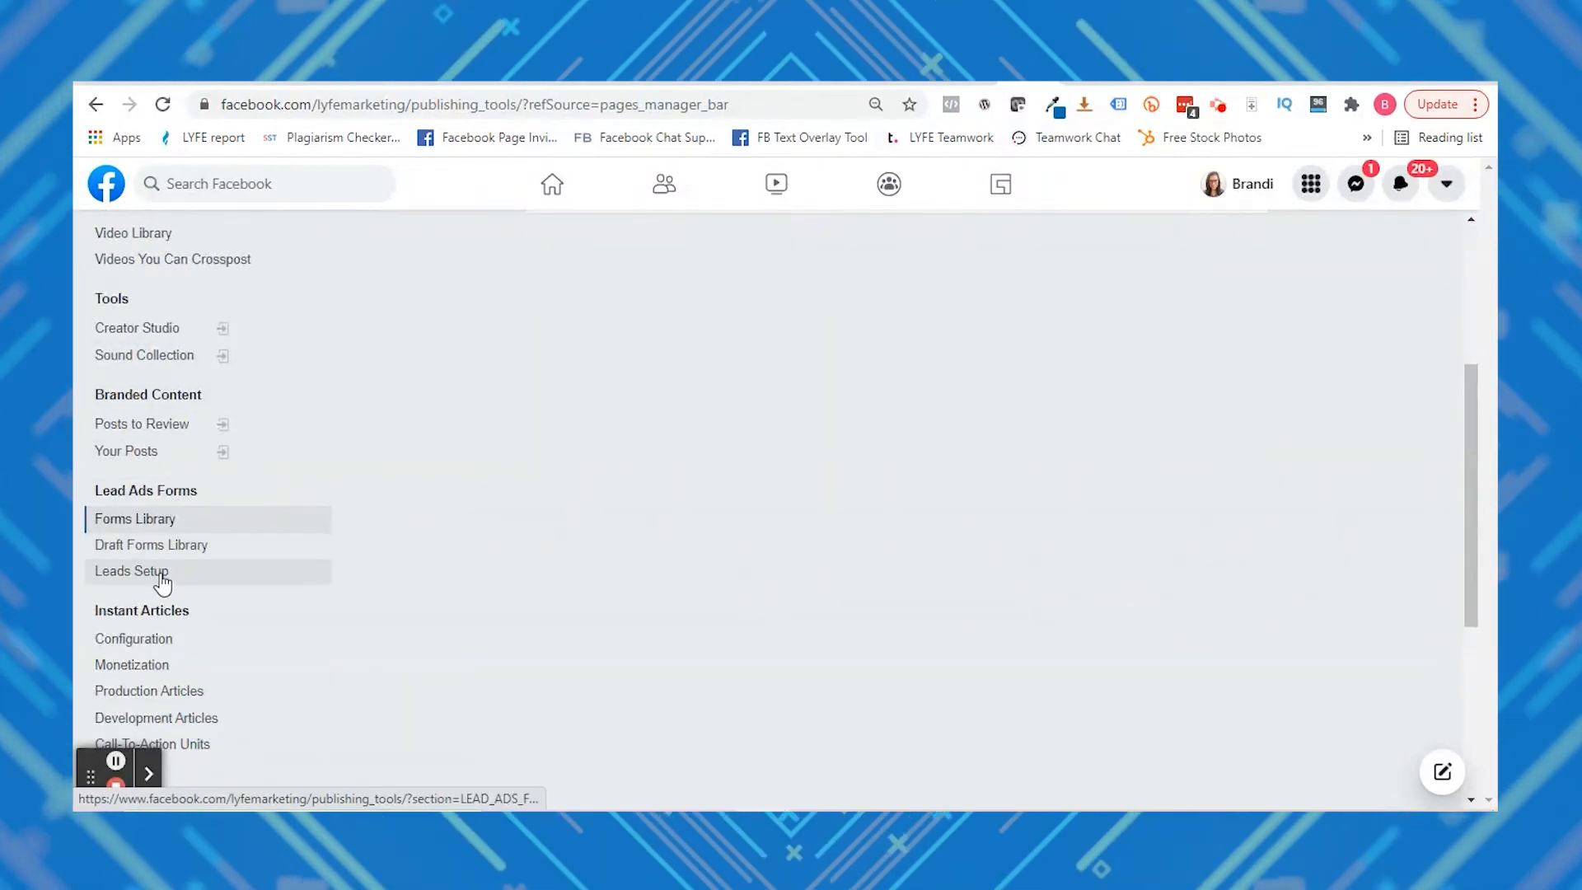
Open Leads Setup for the page's lead ads and review its CRM connection section
{"action": "left_click", "coordinate": [161, 576]}
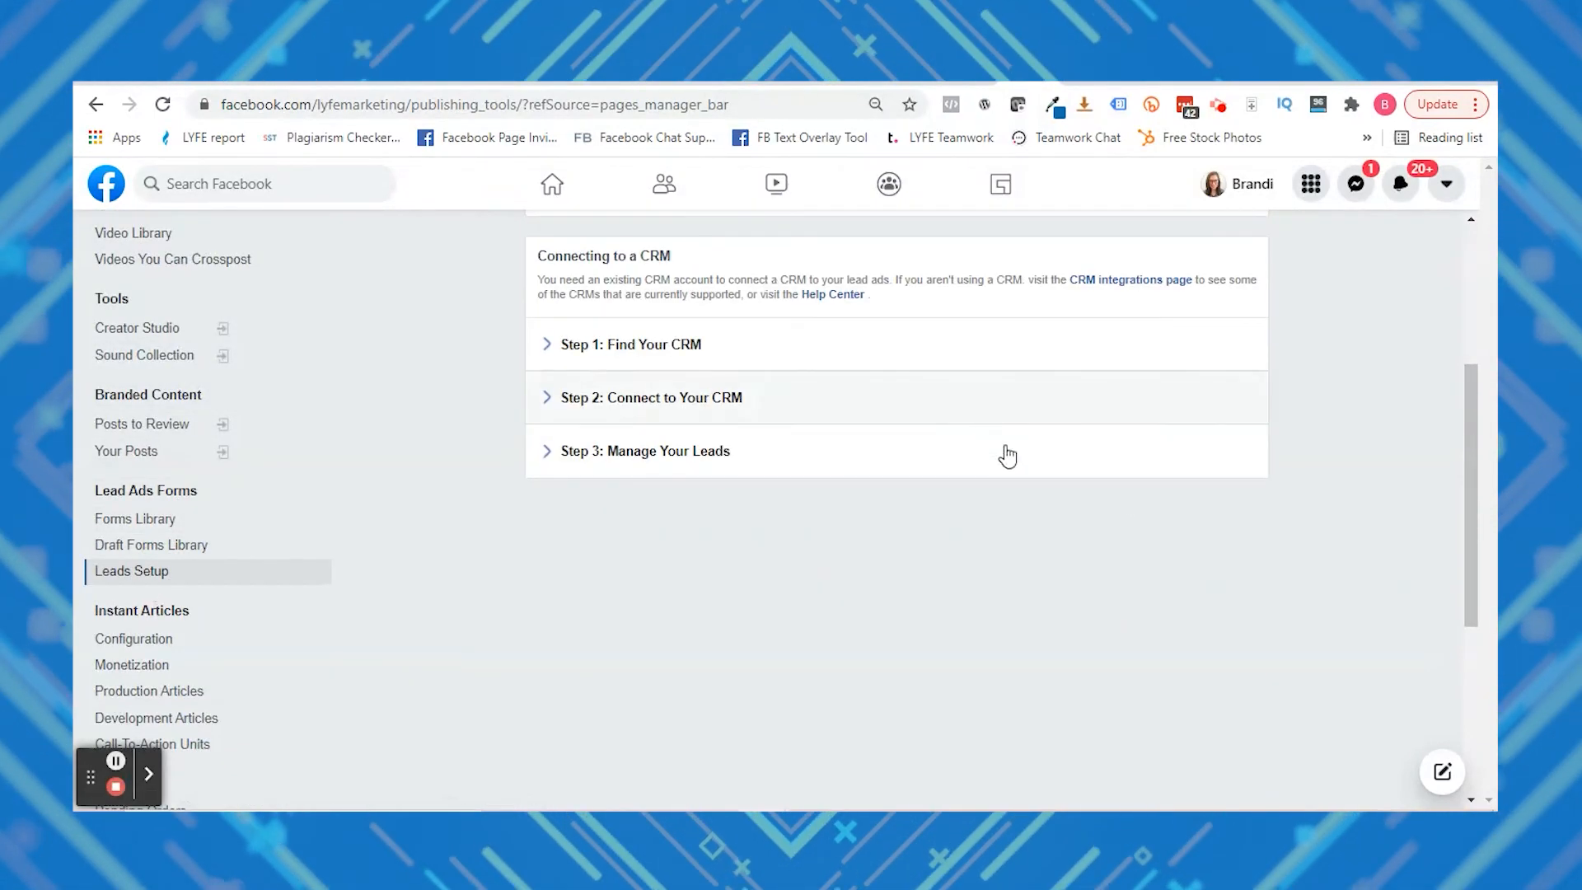
{"action": "scroll", "coordinate": [1294, 542], "scroll_direction": "up", "scroll_amount": 4}
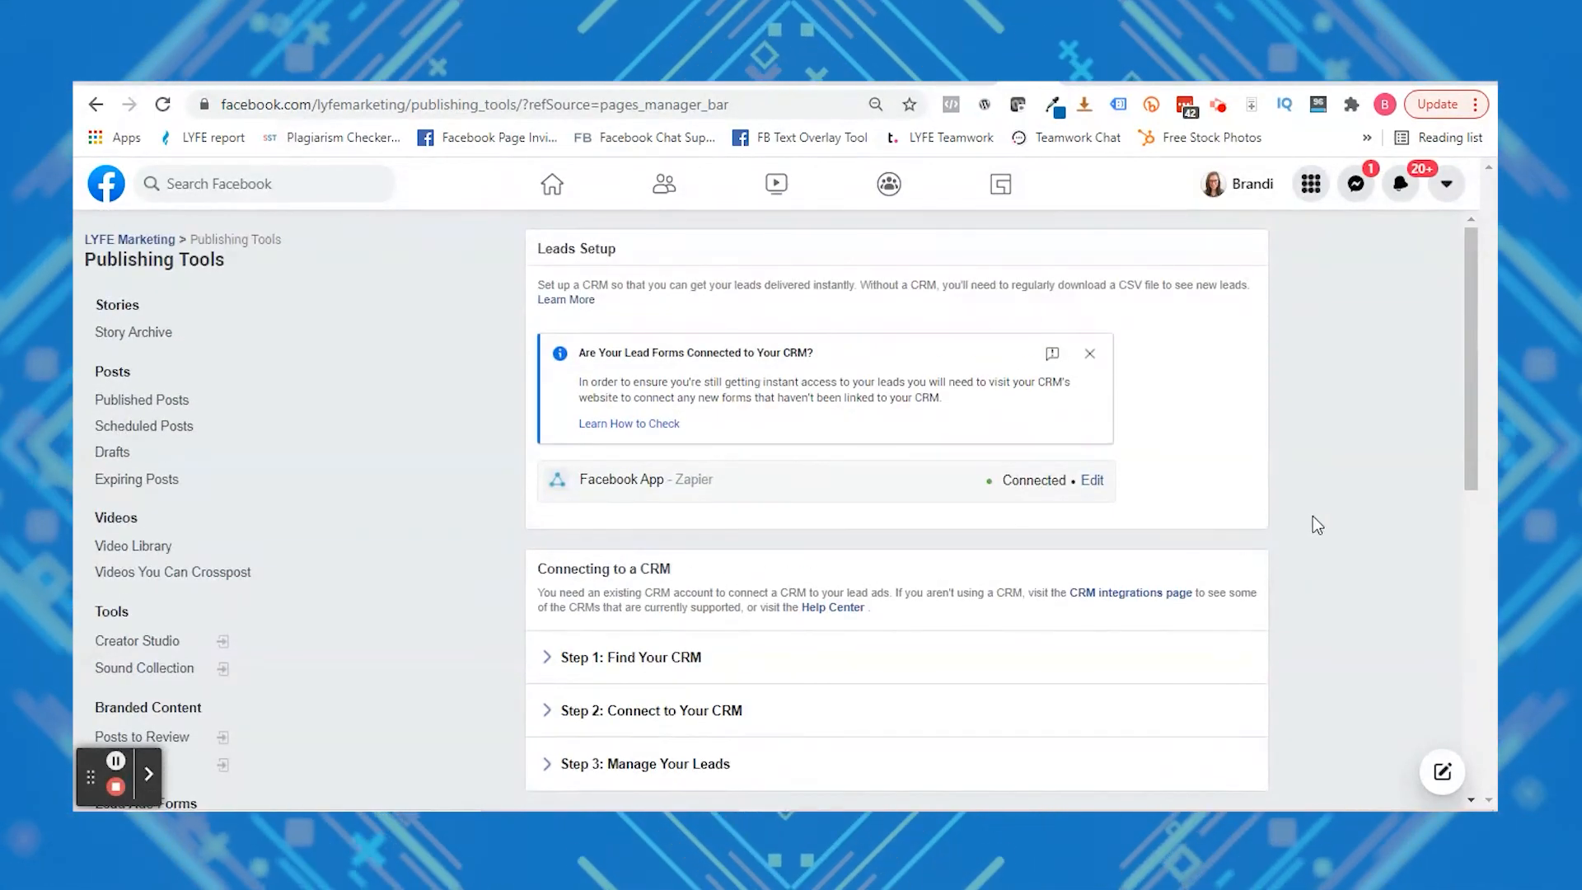
{"action": "scroll", "coordinate": [1318, 527], "scroll_direction": "down", "scroll_amount": 1}
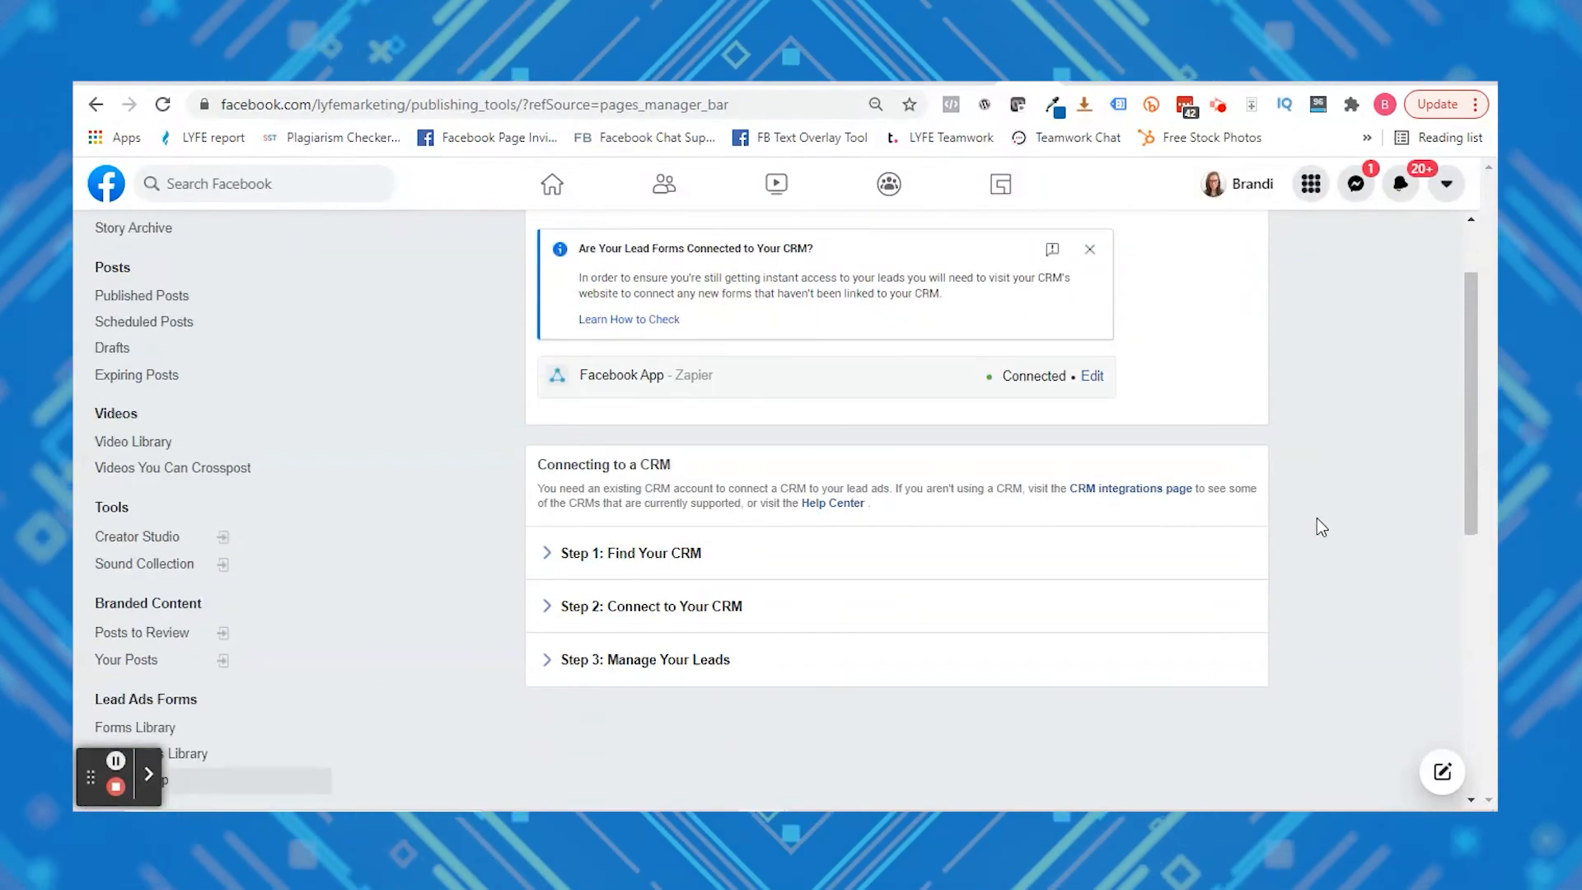
Expand the find, connect and manage steps under Connecting to a CRM and read through their instructions
{"action": "left_click", "coordinate": [884, 552]}
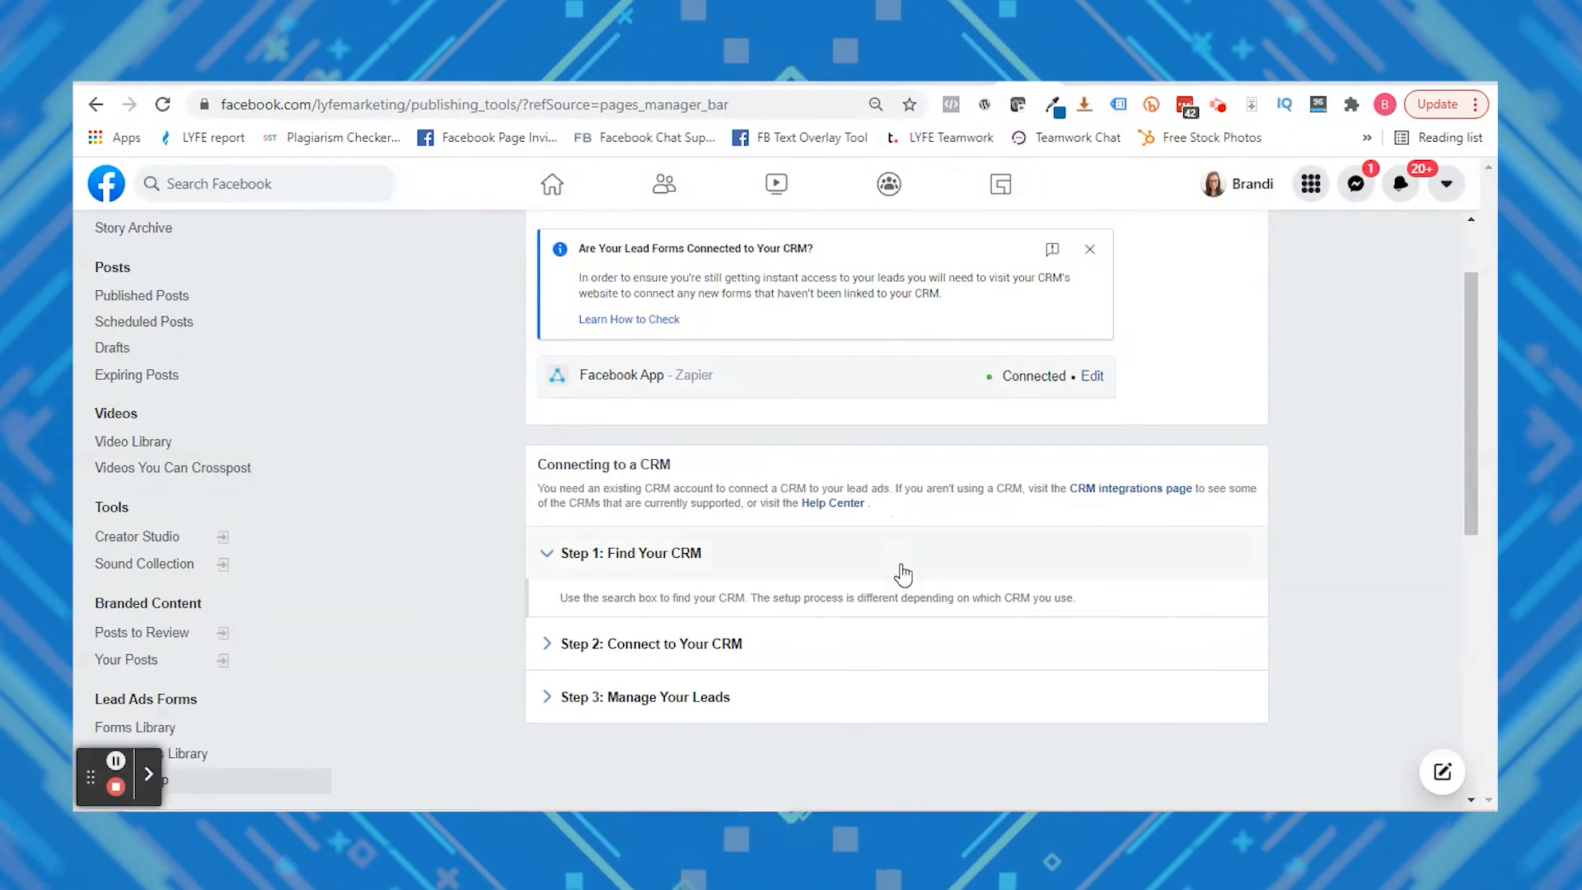
{"action": "left_click", "coordinate": [900, 646]}
{"action": "scroll", "coordinate": [899, 654], "scroll_direction": "down", "scroll_amount": 2}
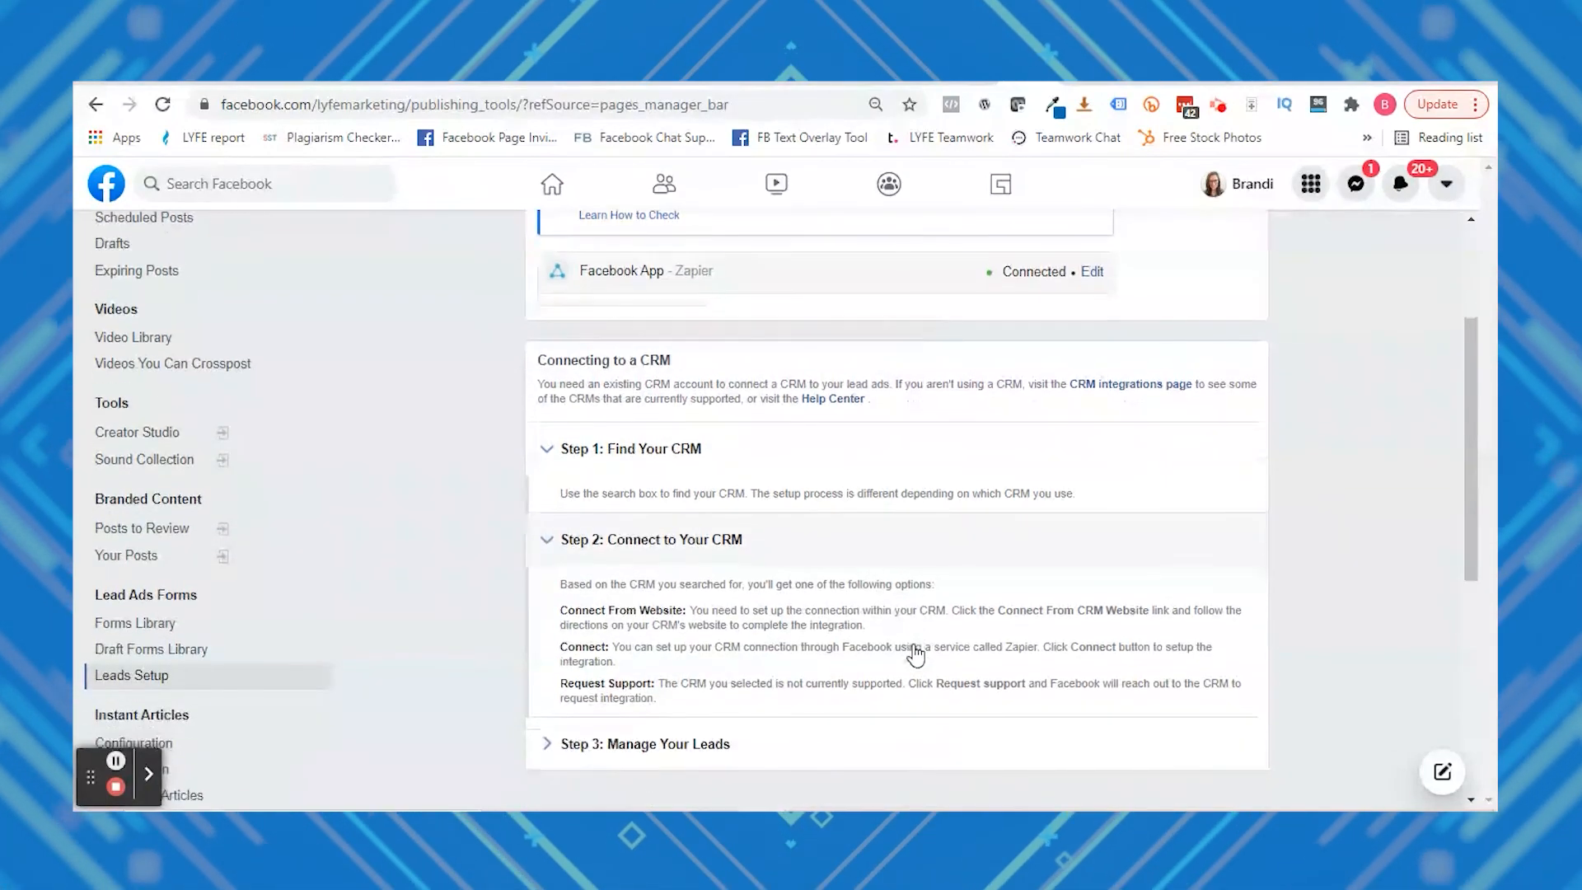
{"action": "left_click", "coordinate": [899, 646]}
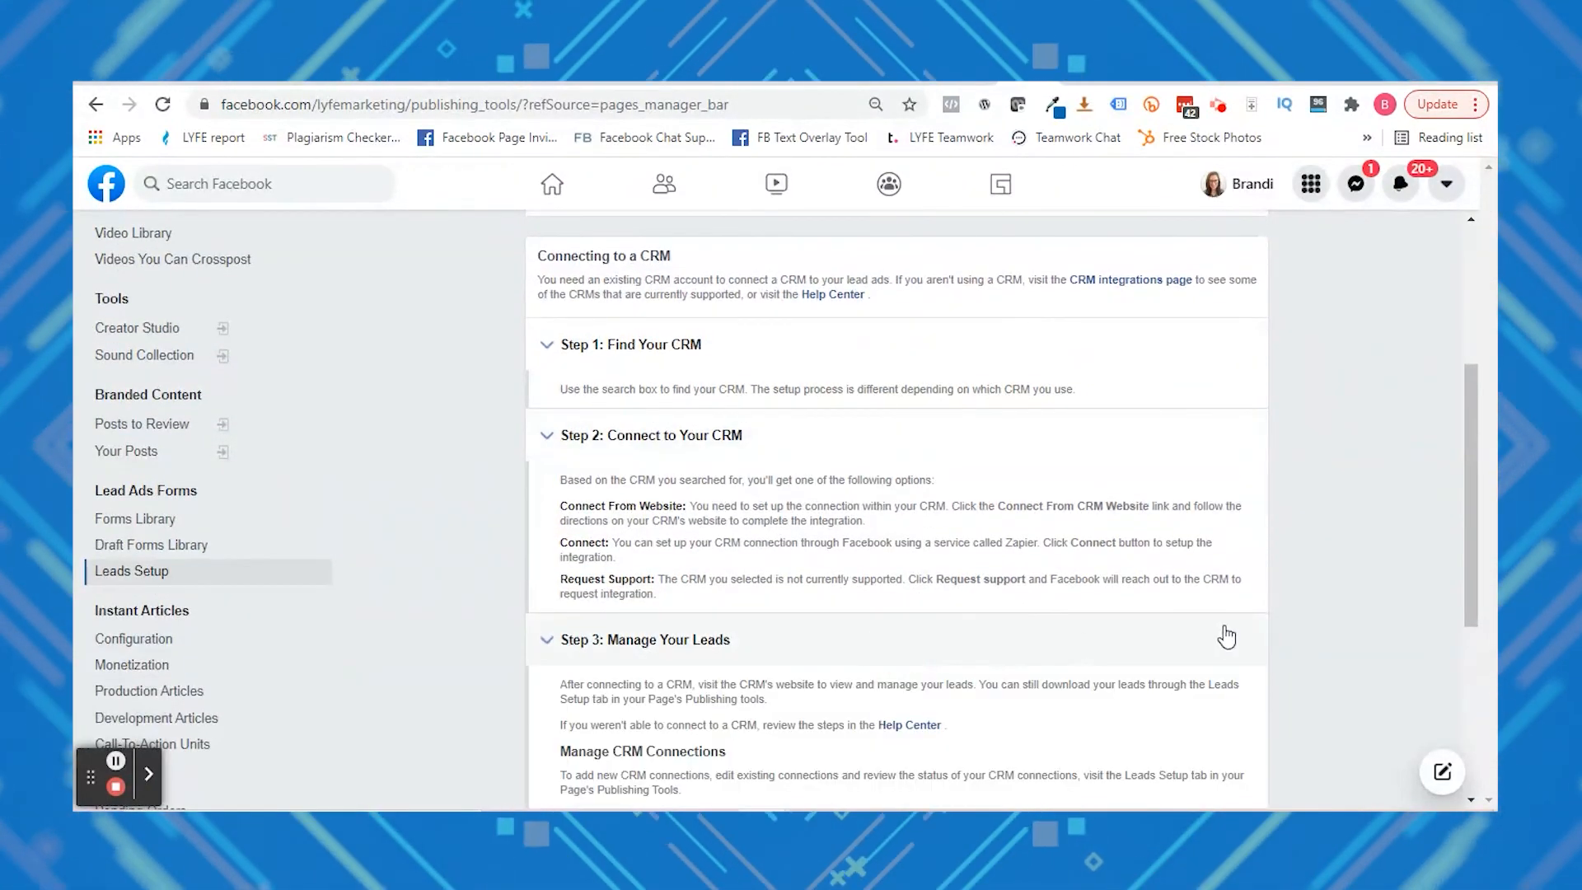
{"action": "scroll", "coordinate": [1235, 635], "scroll_direction": "down", "scroll_amount": 2}
{"action": "scroll", "coordinate": [1337, 610], "scroll_direction": "up", "scroll_amount": 1}
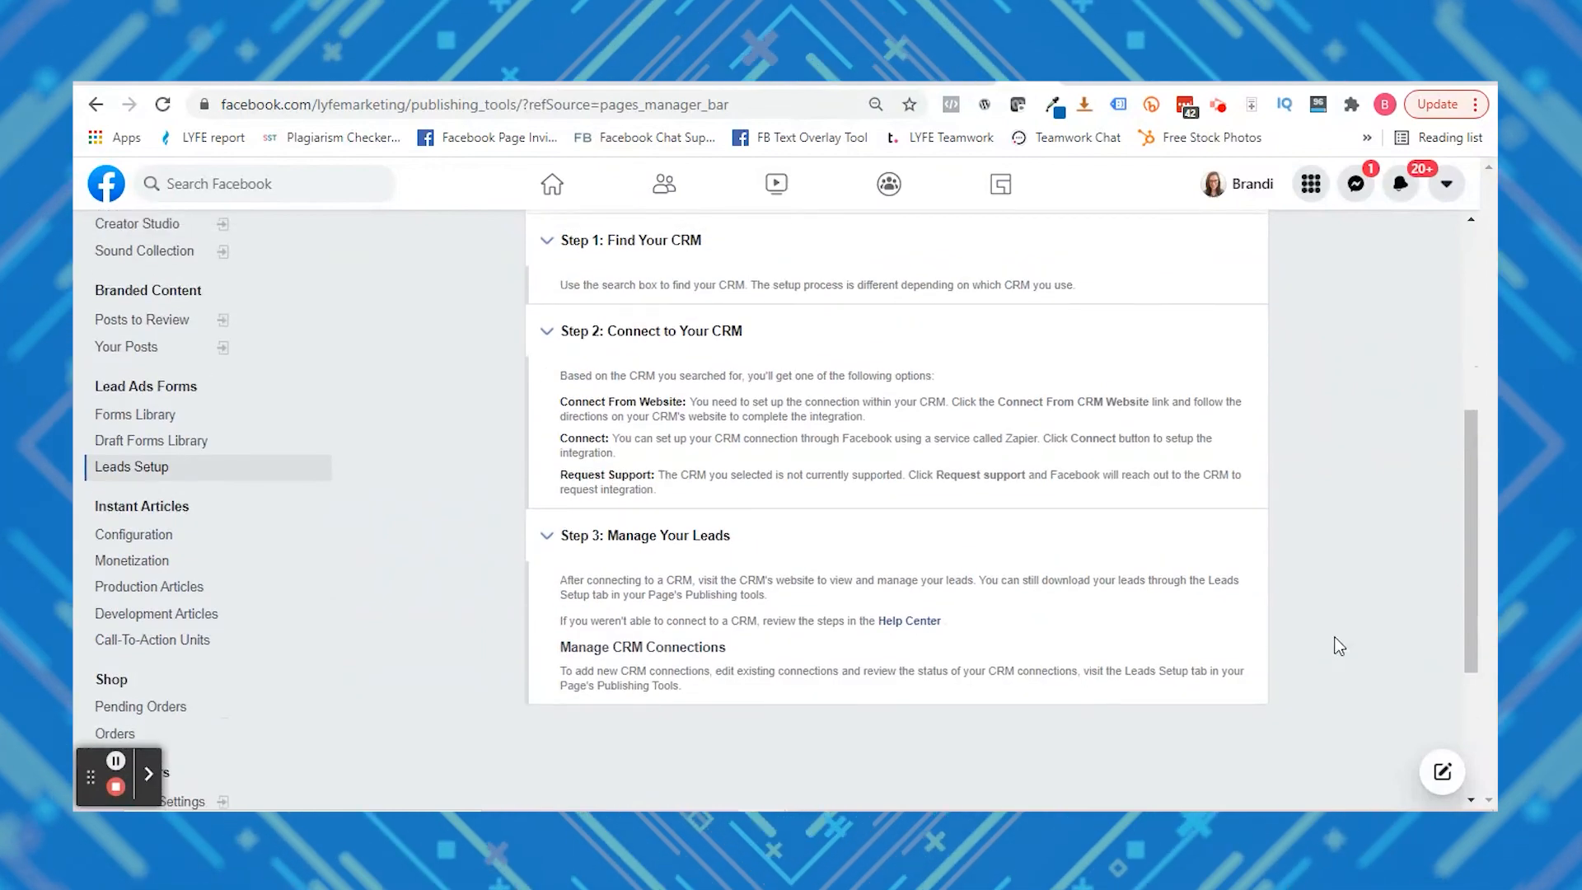
{"action": "scroll", "coordinate": [1338, 602], "scroll_direction": "up", "scroll_amount": 2}
{"action": "scroll", "coordinate": [1342, 587], "scroll_direction": "up", "scroll_amount": 3}
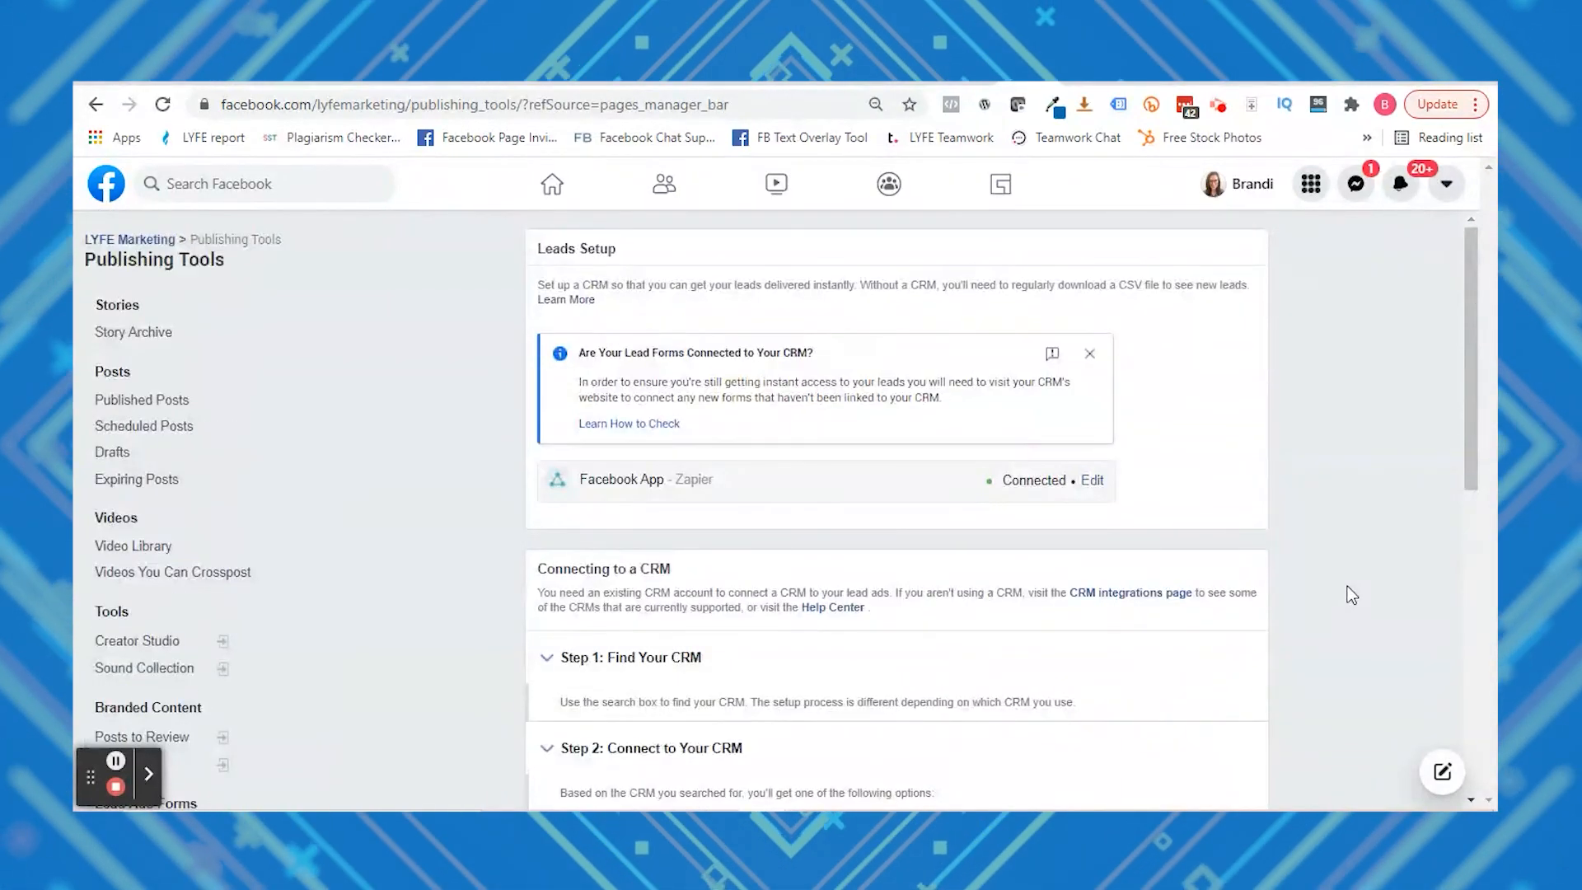